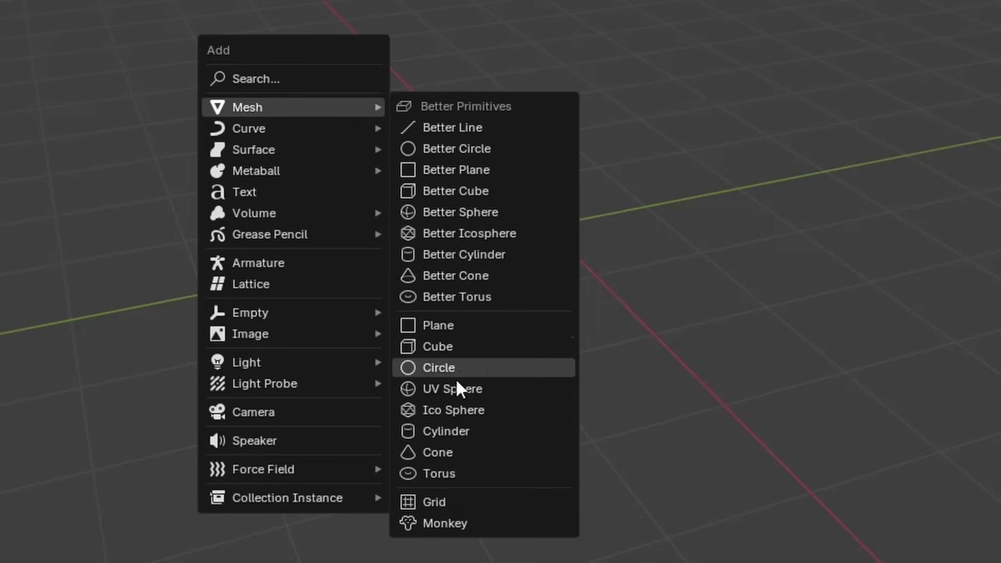
- Add an ico sphere at the world origin and set its subdivisions to 5
left_click(466, 412)
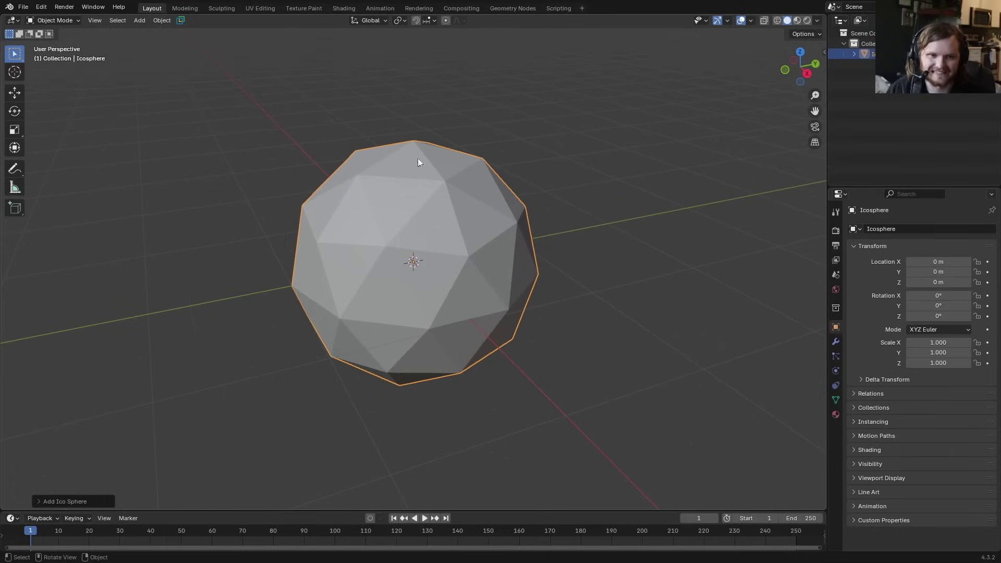
left_click(92, 502)
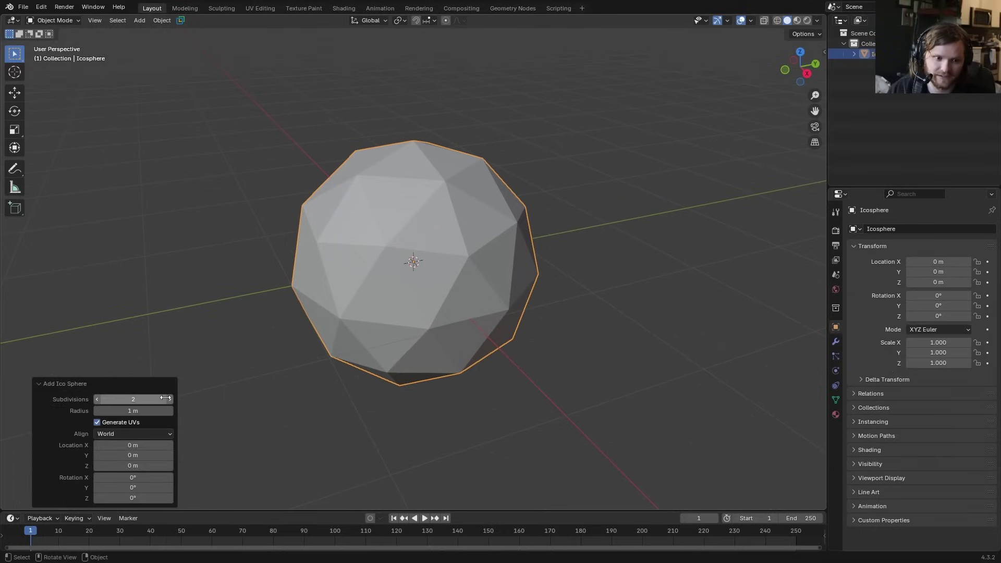
left_click(170, 399)
left_click(171, 399)
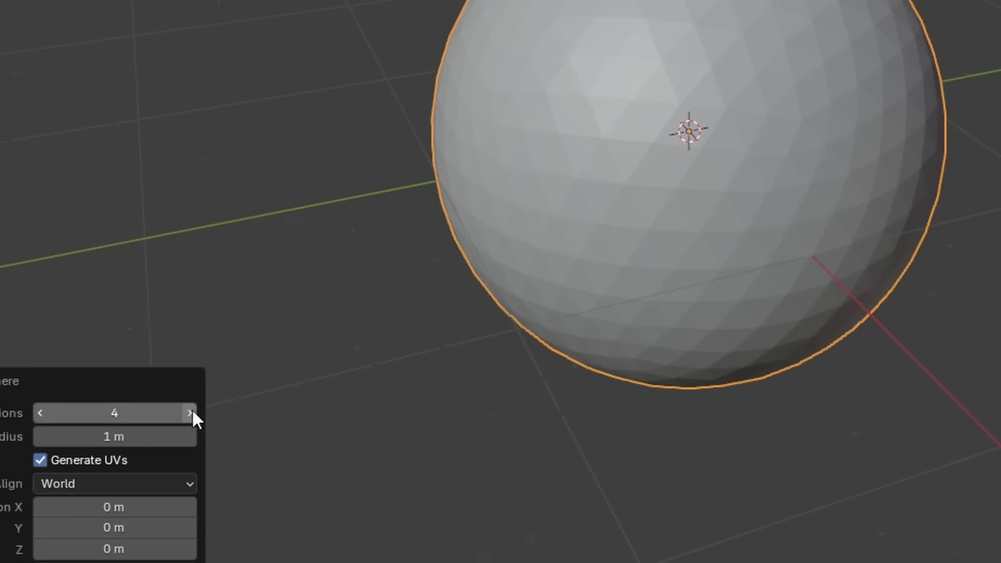
left_click(192, 412)
- Move the sphere's lowest vertices straight down about 0.8 m with proportional editing to form a balloon shape
key("KP_1")
key("Tab")
middle_click_drag(348, 369, 387, 212, "shift")
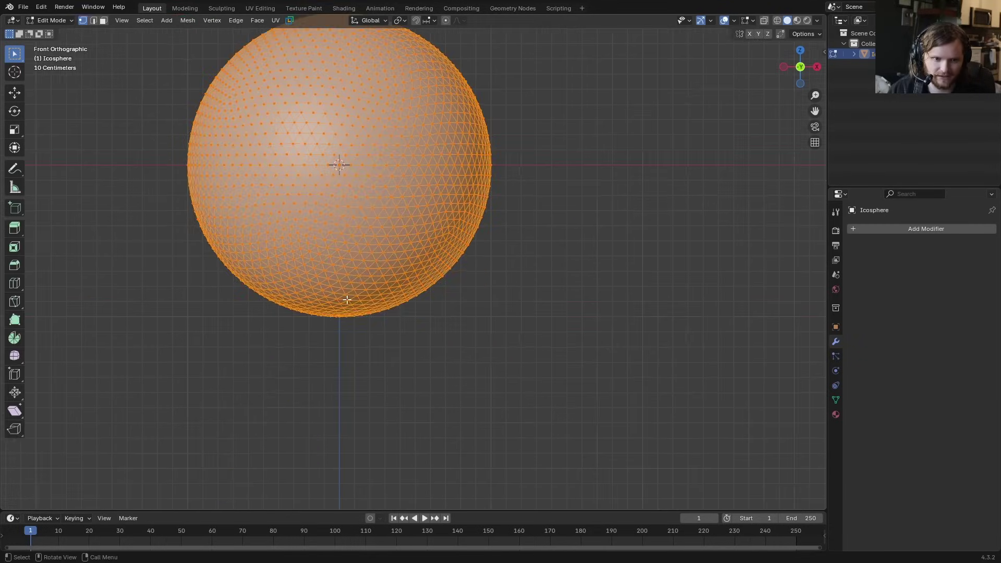
left_click(764, 21)
left_click_drag(315, 338, 356, 306)
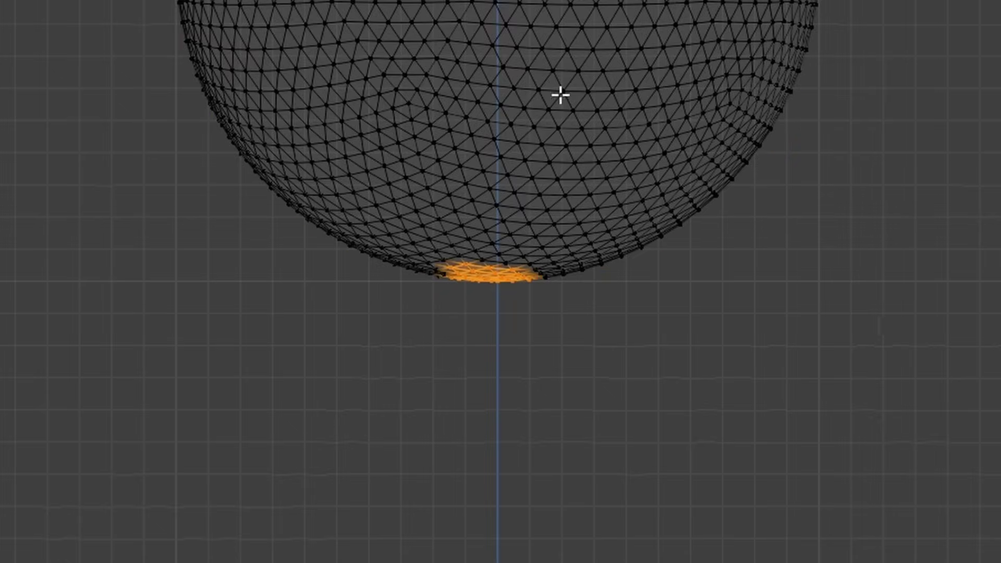
key("g")
key("z")
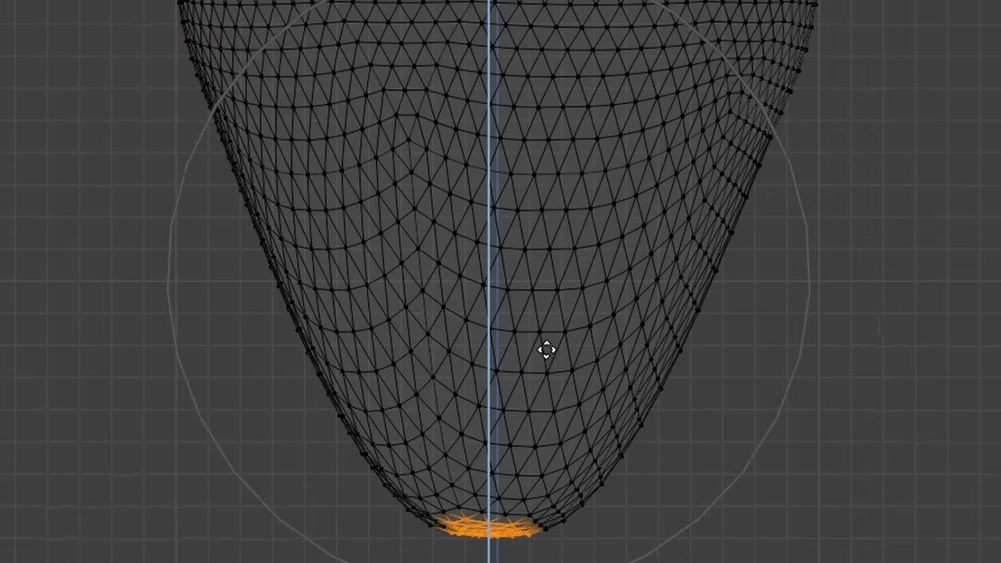
left_click(547, 349)
key("Tab")
- Add Cloth physics to the balloon and play the simulation to check its motion
left_click(836, 373)
left_click(880, 255)
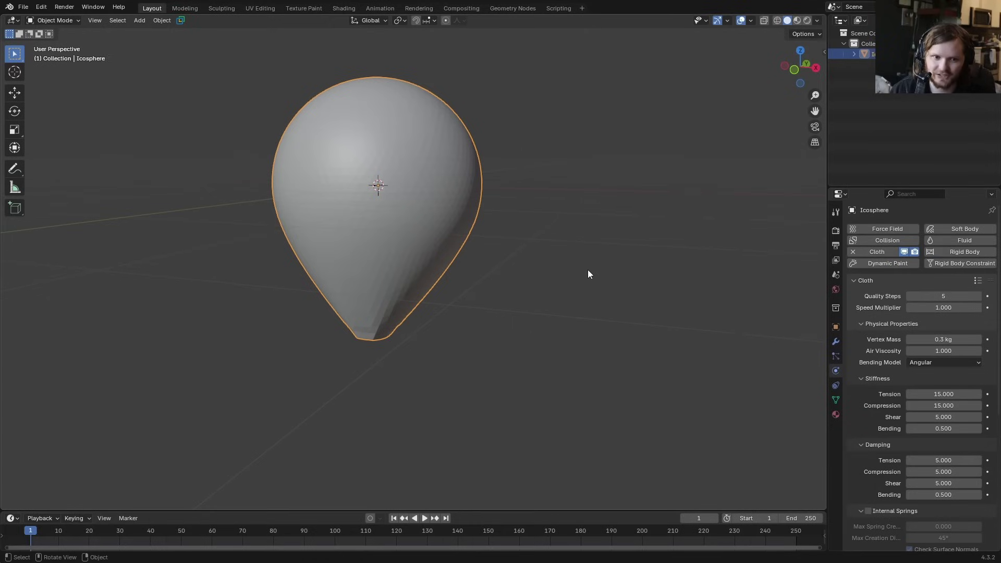
key("space")
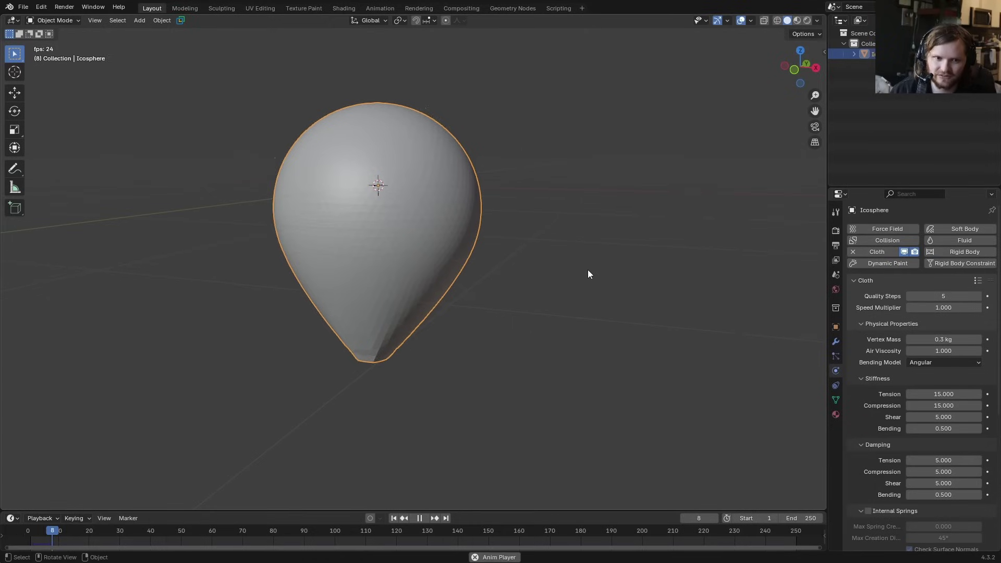
key("Escape")
middle_click_drag(587, 270, 435, 225)
key("space")
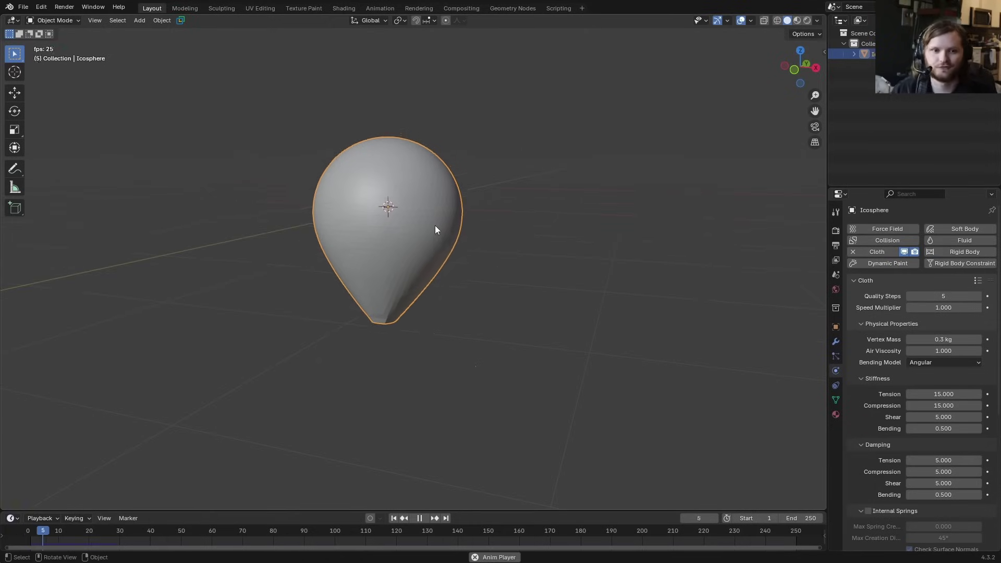
key("space")
key("shift+Left")
key("space")
key("space")
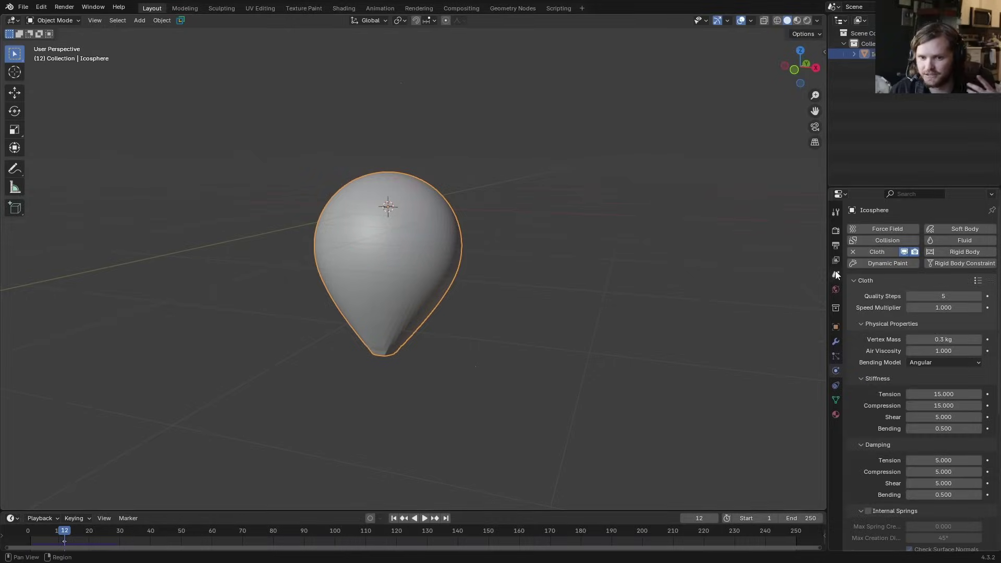
- Set the scene's Z gravity to 9.8 m/s² and play the simulation to test the balloon's motion
left_click(836, 273)
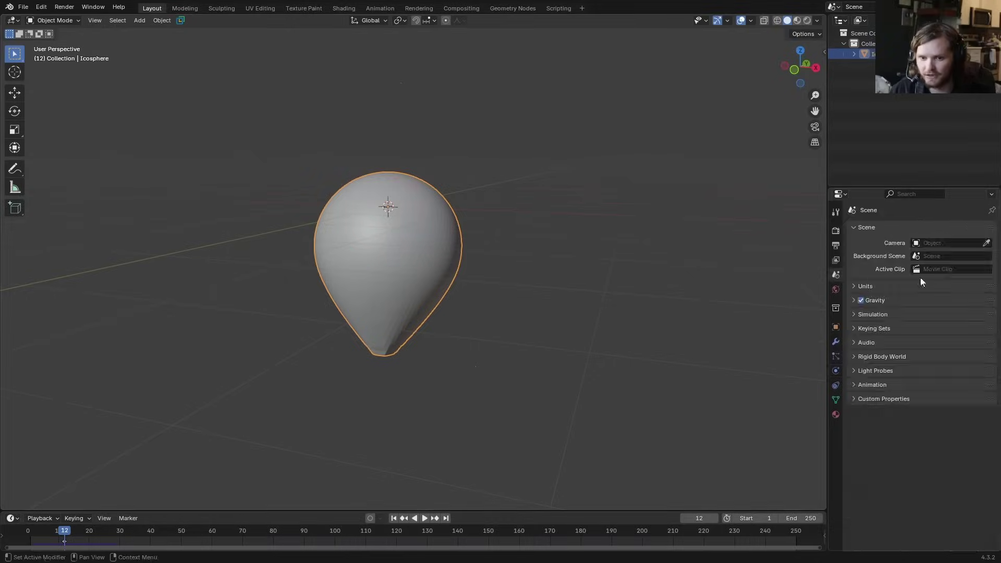
left_click(902, 303)
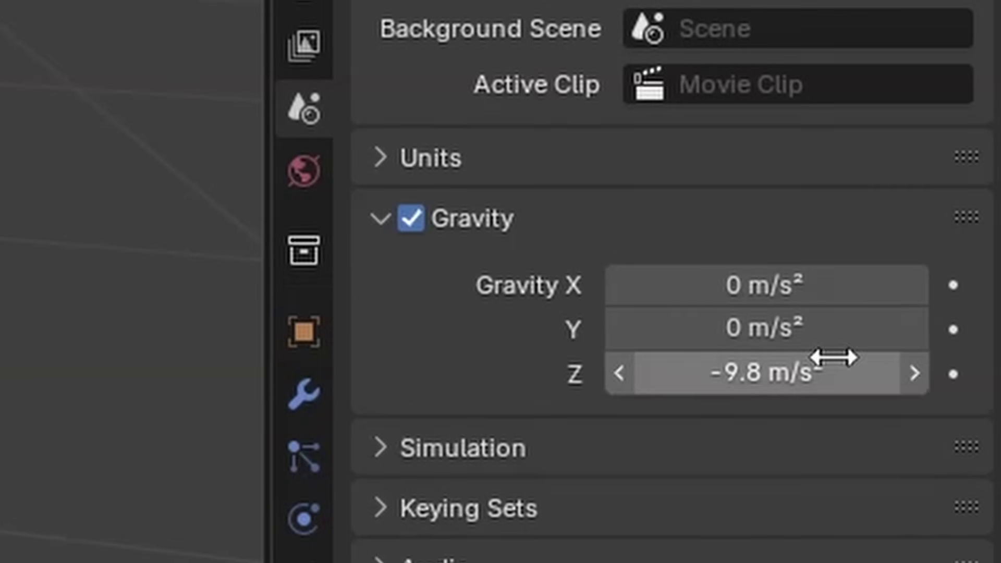
left_click(835, 358)
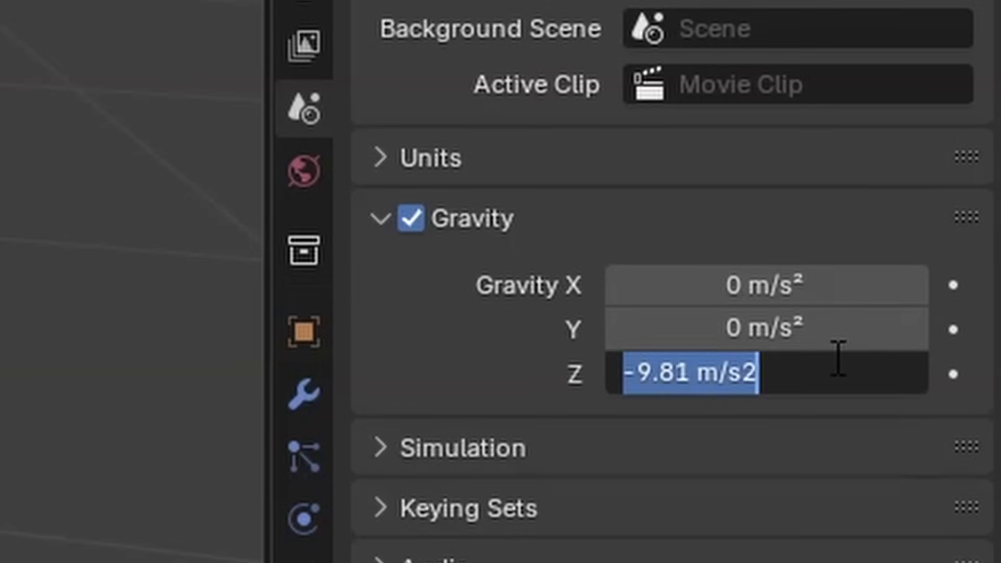
type("9.8")
key("Return")
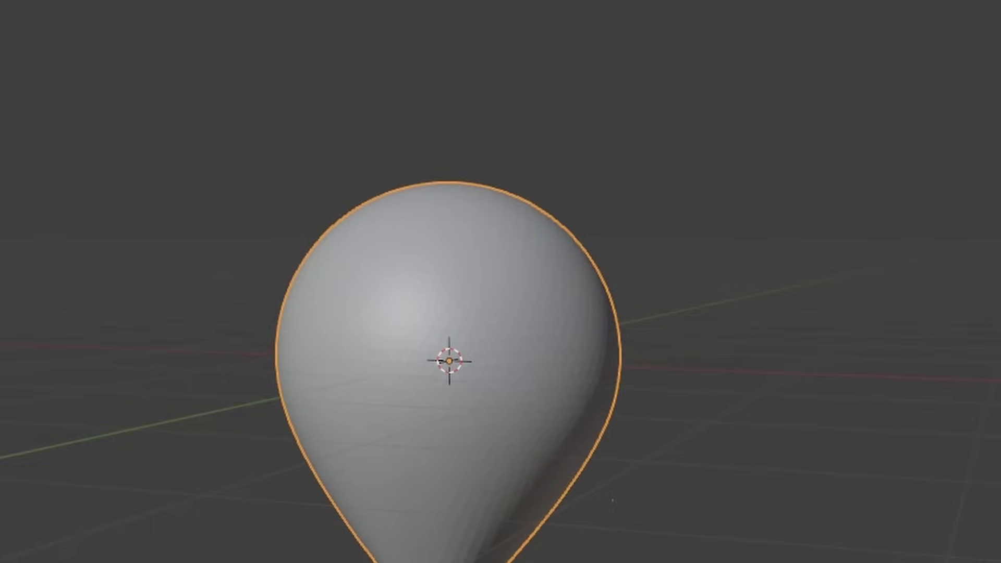
key("space")
scroll(606, 349, "up", 2)
middle_click_drag(519, 315, 507, 432, "shift")
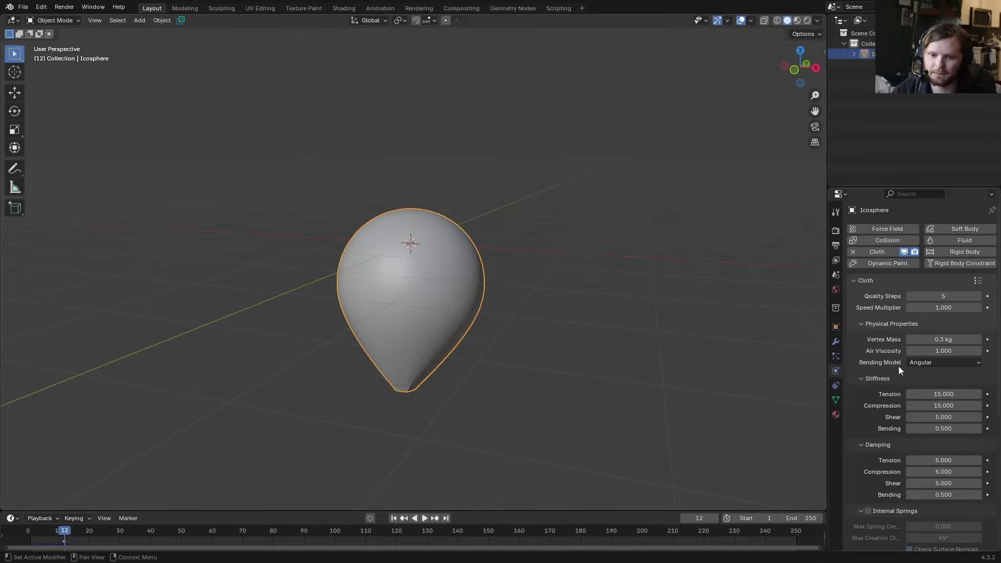
- Enable Pressure in the balloon's Cloth settings and set its value to 3
scroll(899, 370, "down", 10)
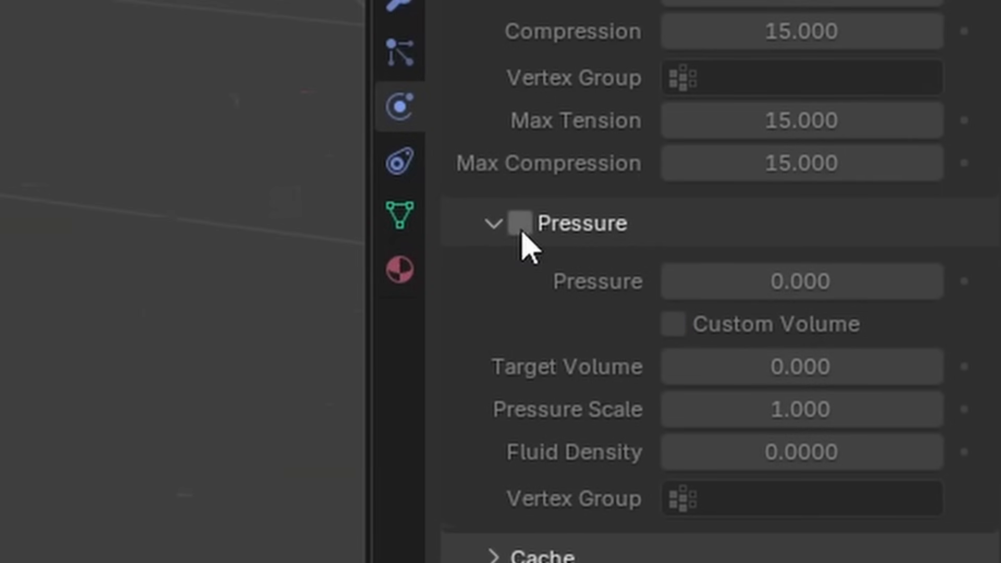
left_click(521, 231)
left_click(836, 283)
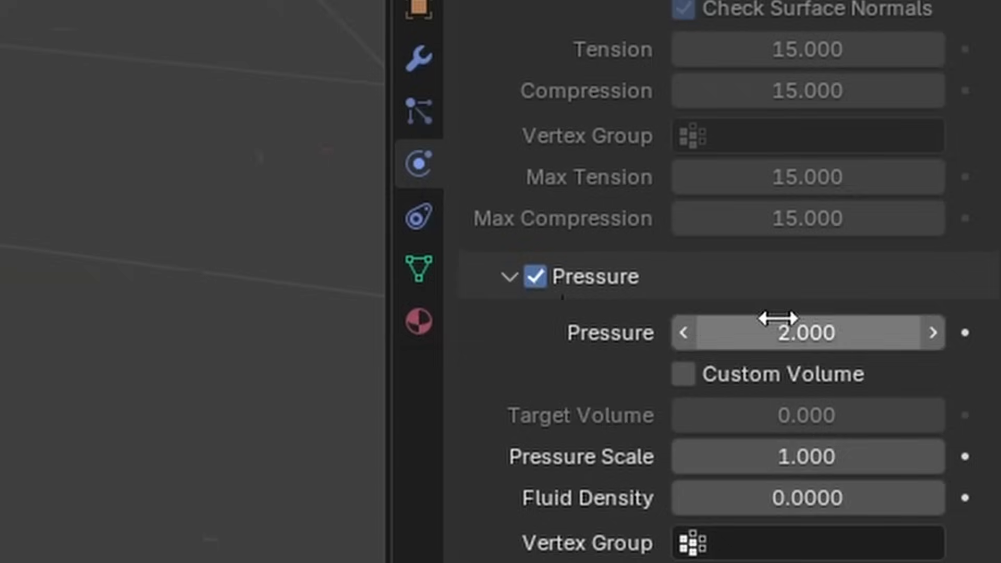
left_click(771, 319)
type("10")
key("Return")
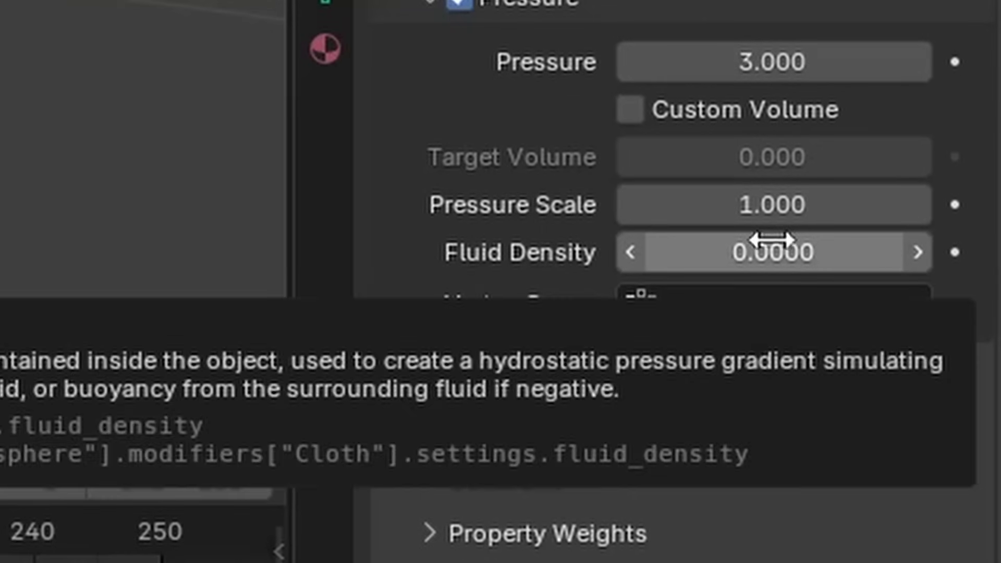
- Set the cloth's Fluid Density to -1 and play the simulation to test the buoyancy
left_click(771, 238)
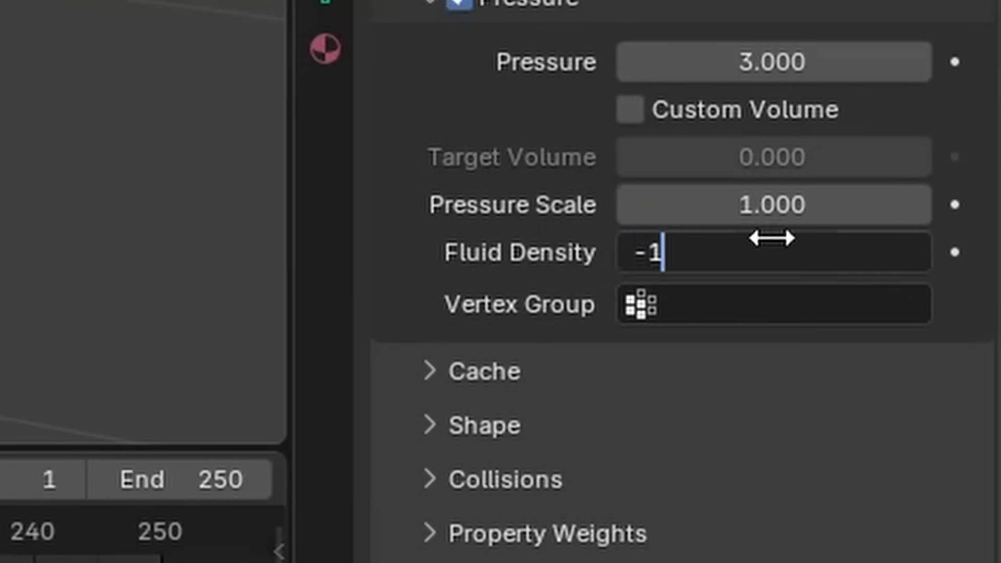
type("-1")
key("Return")
scroll(546, 314, "down", 2)
key("space")
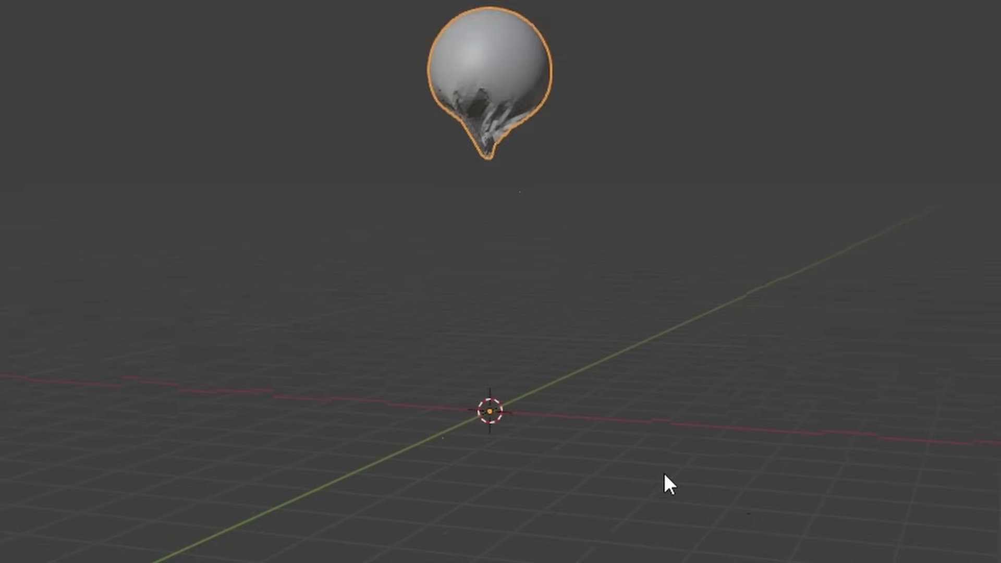
scroll(571, 287, "down", 4)
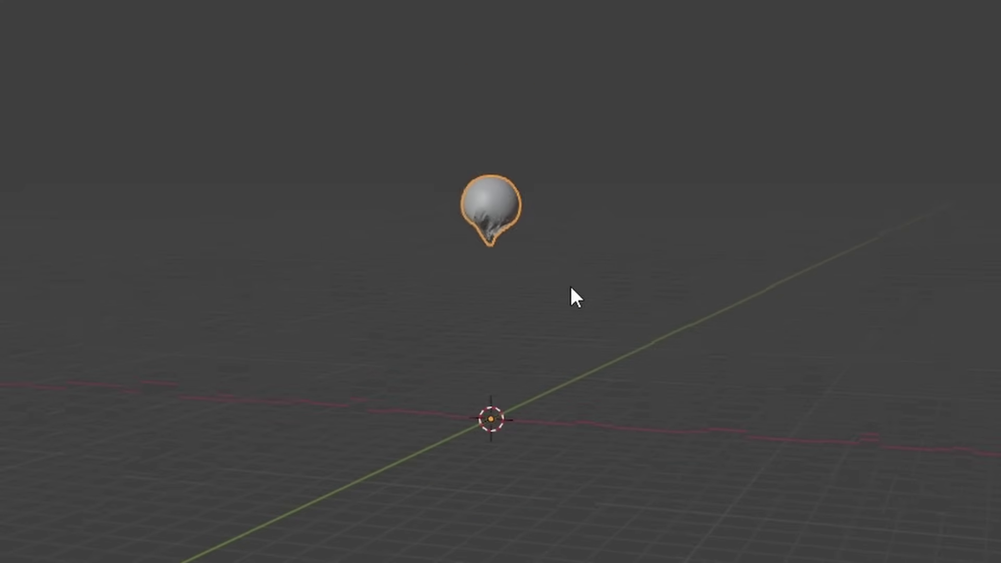
key("Escape")
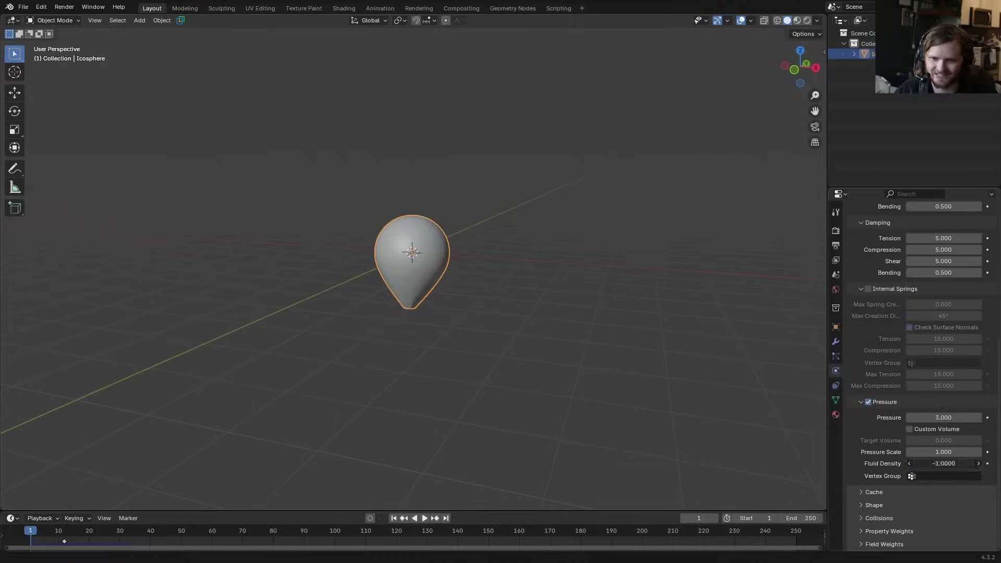
- Set the cloth's Fluid Density to -0.25 and play the simulation in the front view
double_click(955, 464)
type("/2")
key("Return")
key("space")
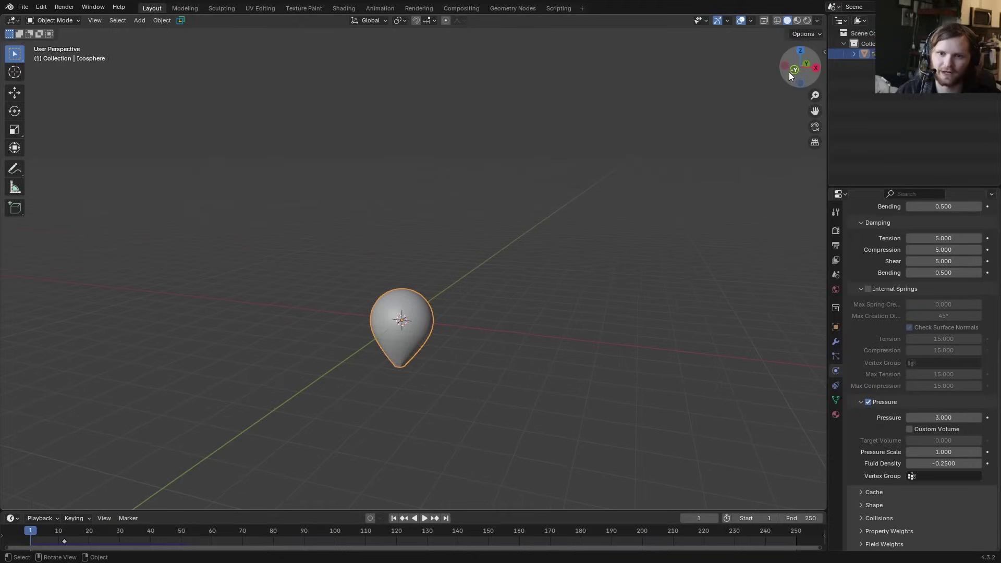
left_click(793, 71)
key("space")
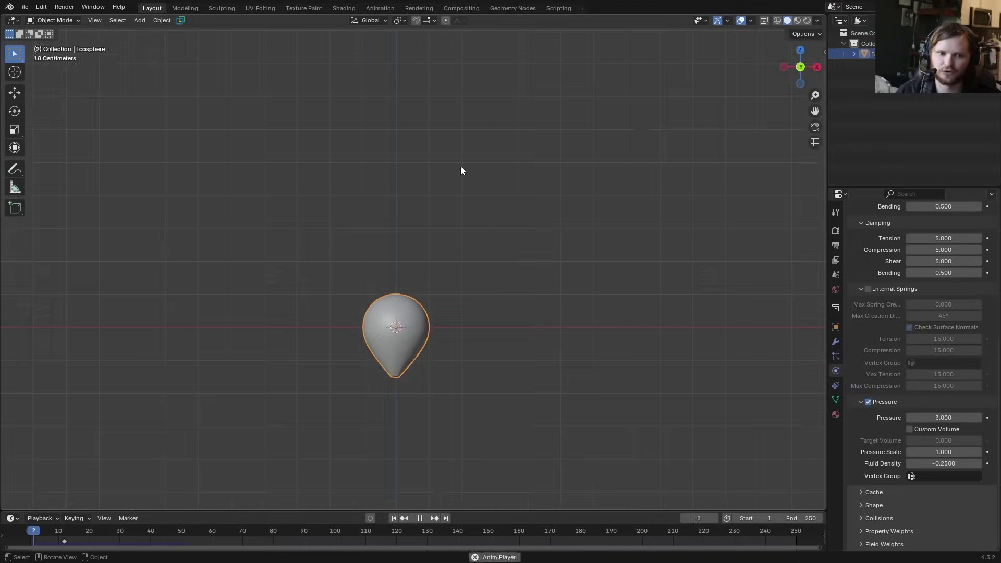
- Sketch a roughly horizontal annotation line above the balloon and undo it
left_click_drag(235, 166, 566, 154)
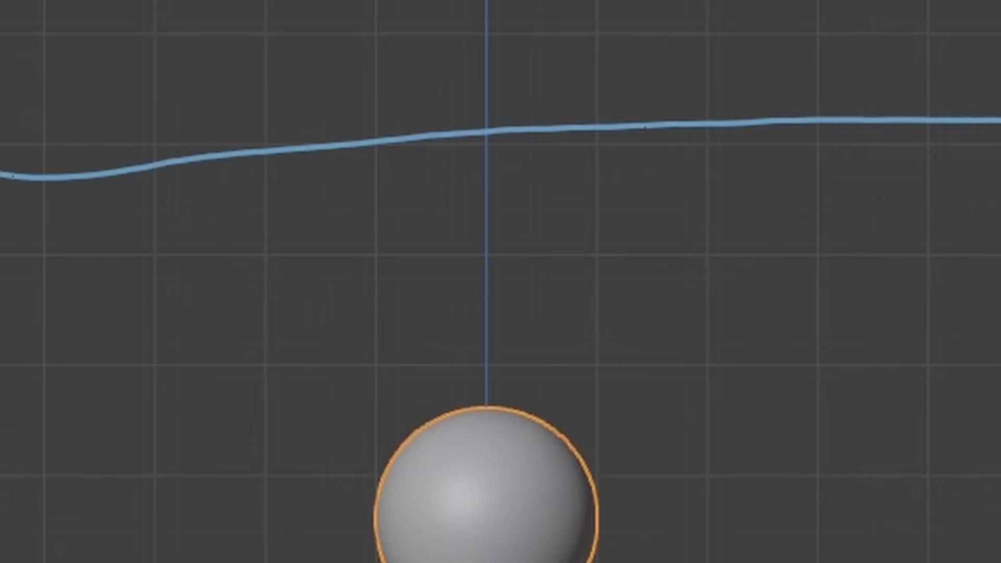
key("space")
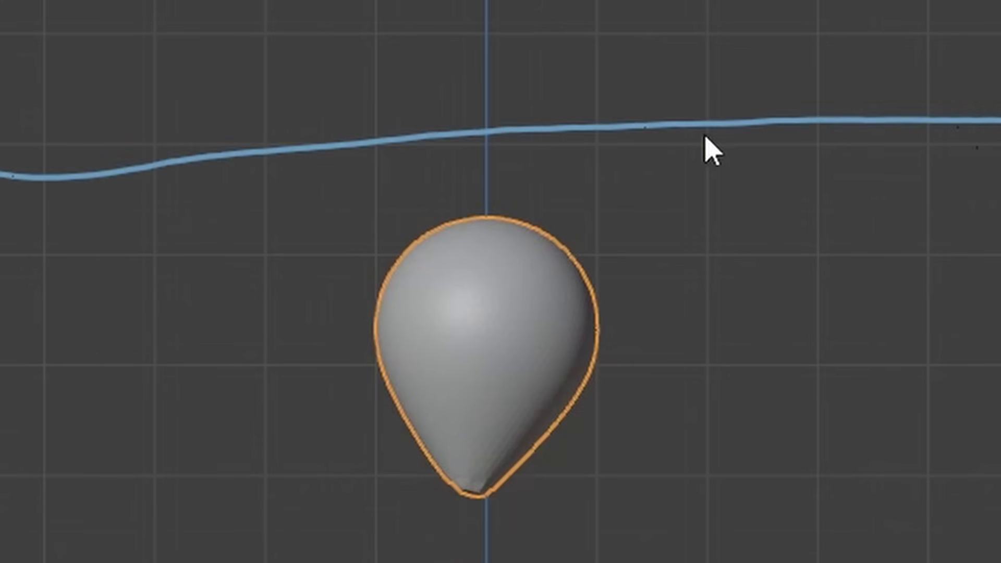
key("ctrl+z")
left_click_drag(501, 138, 508, 140)
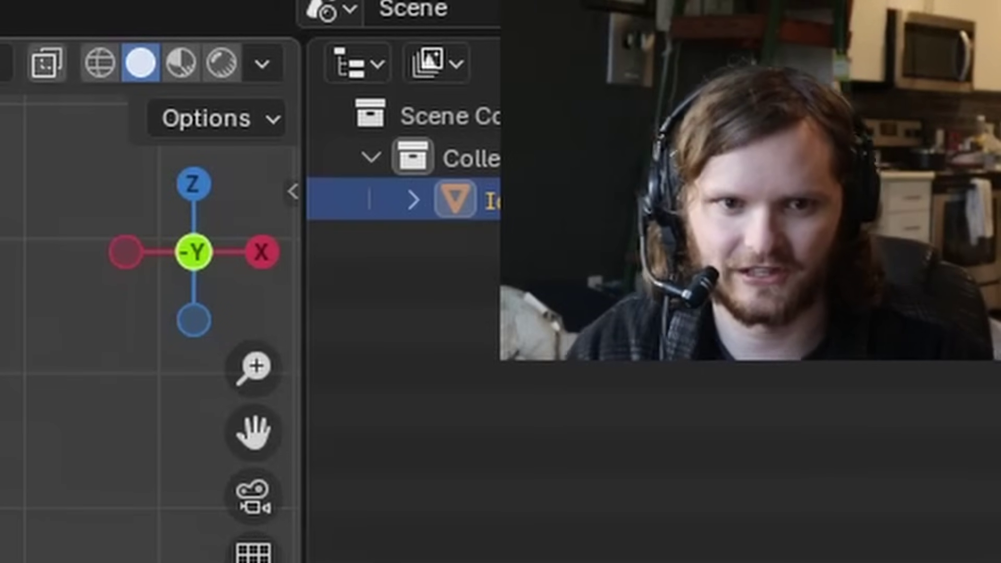
- Add a plane much wider than the balloon and place it about 8 m above the origin as a ceiling
key("shift+a")
mouse_move(156, 221)
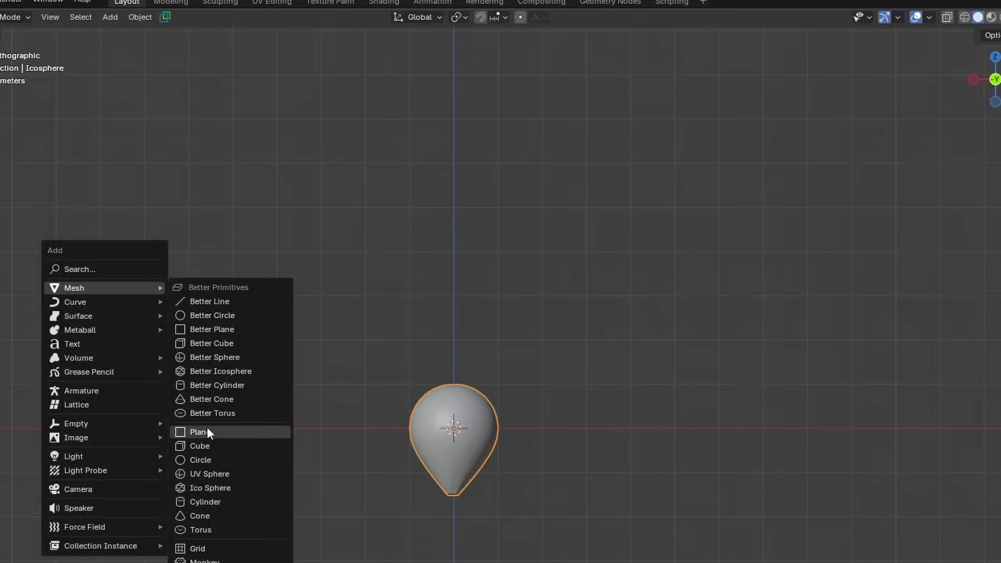
left_click(212, 331)
key("s")
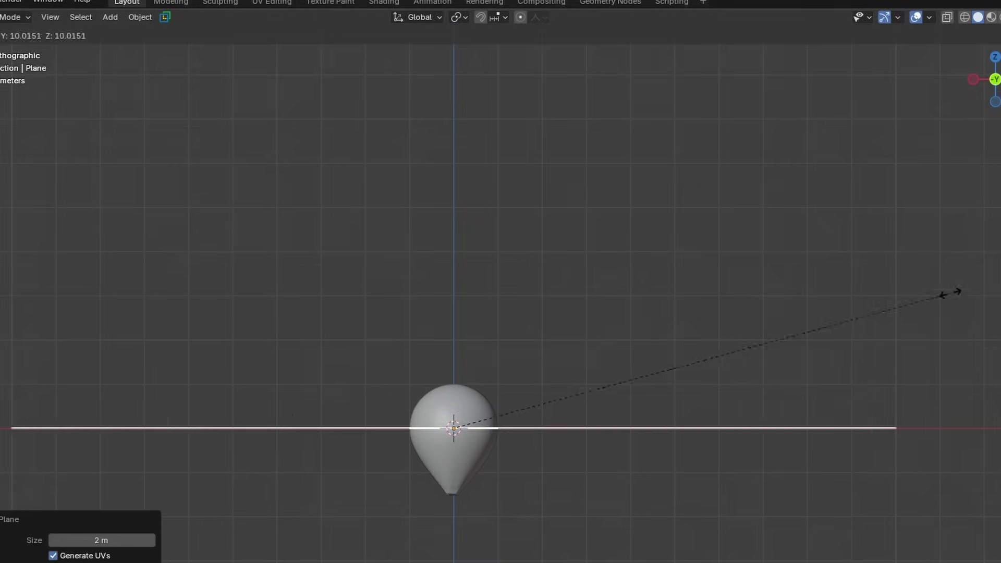
left_click(725, 363)
key("g")
key("z")
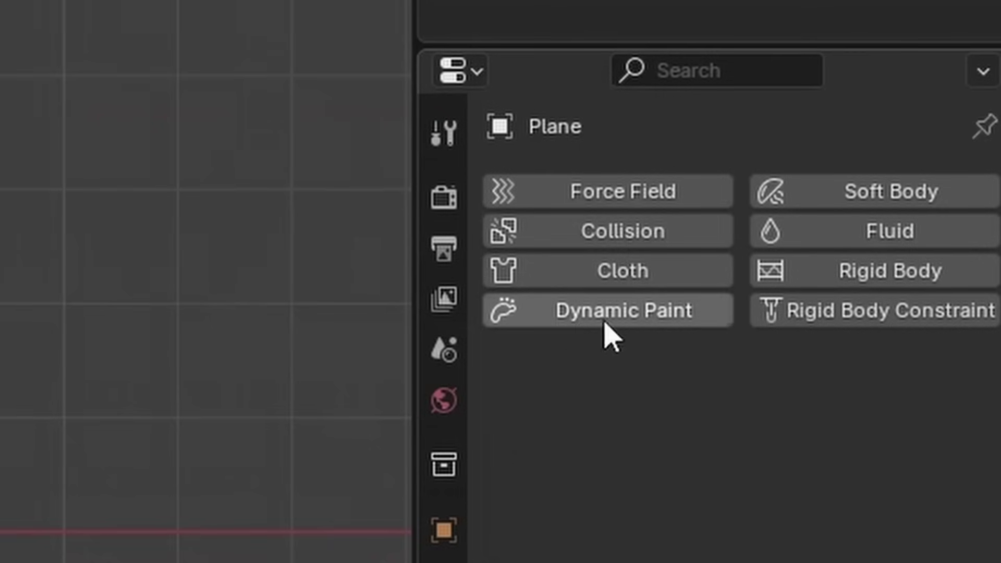
- Make the ceiling plane a Collision object with Single Sided off and play the simulation to test the balloon's contact
left_click(632, 243)
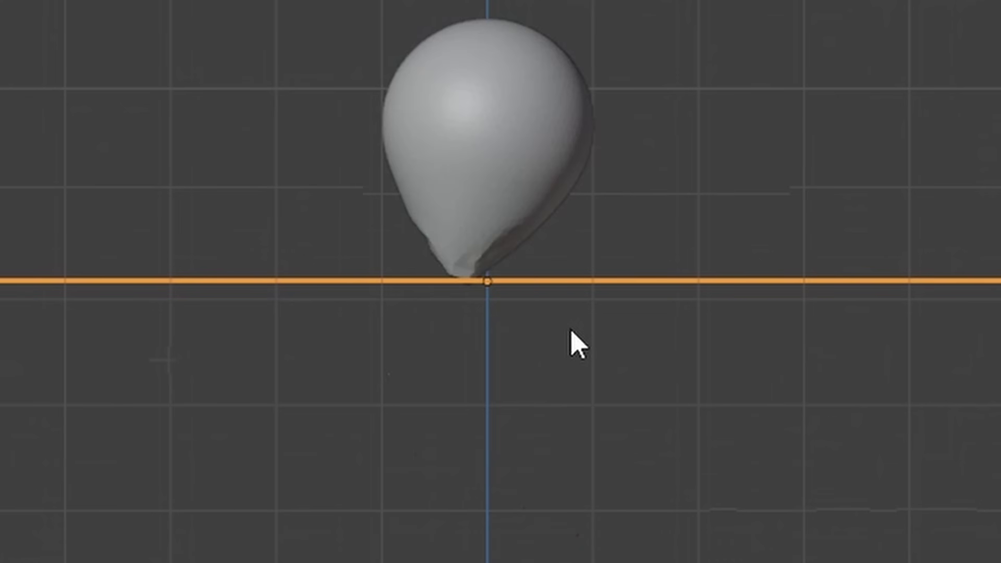
key("space")
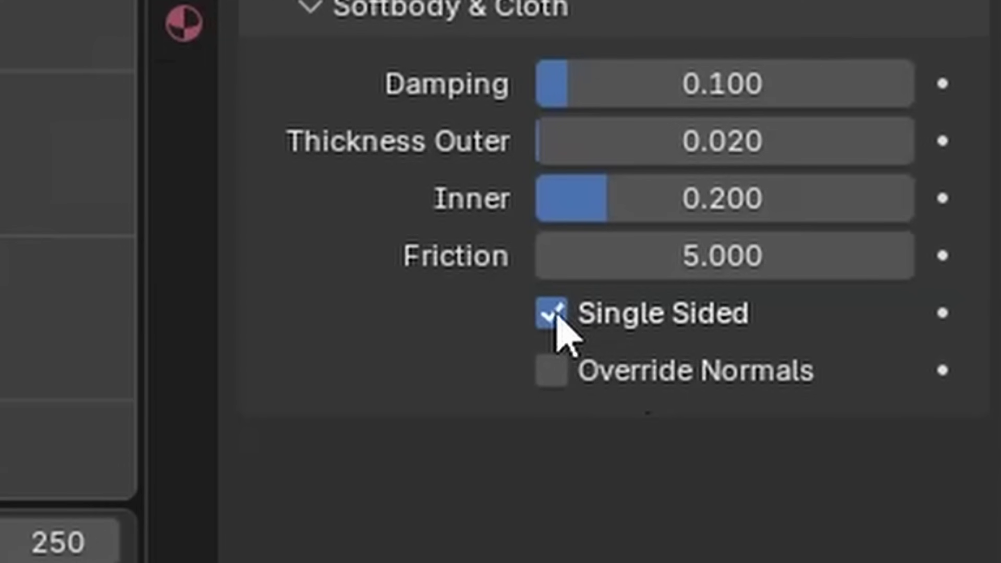
left_click(555, 315)
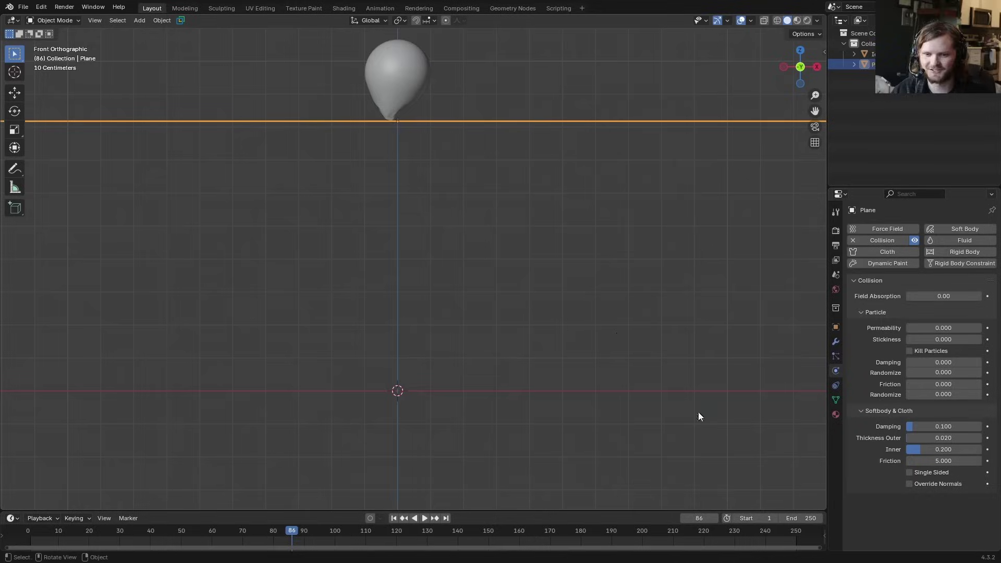
key("shift+Left")
key("space")
scroll(389, 154, "up", 2)
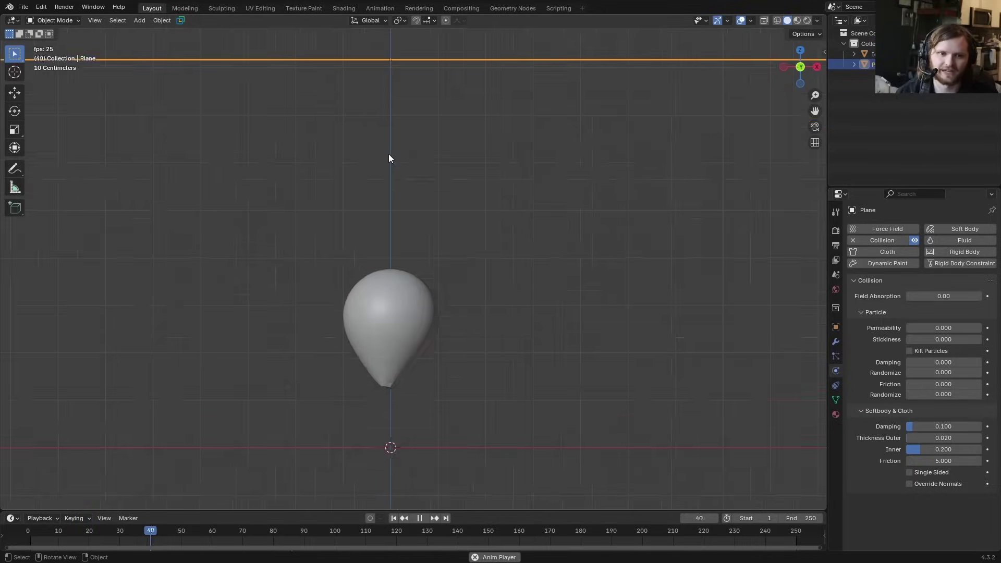
middle_click_drag(363, 129, 371, 159, "shift")
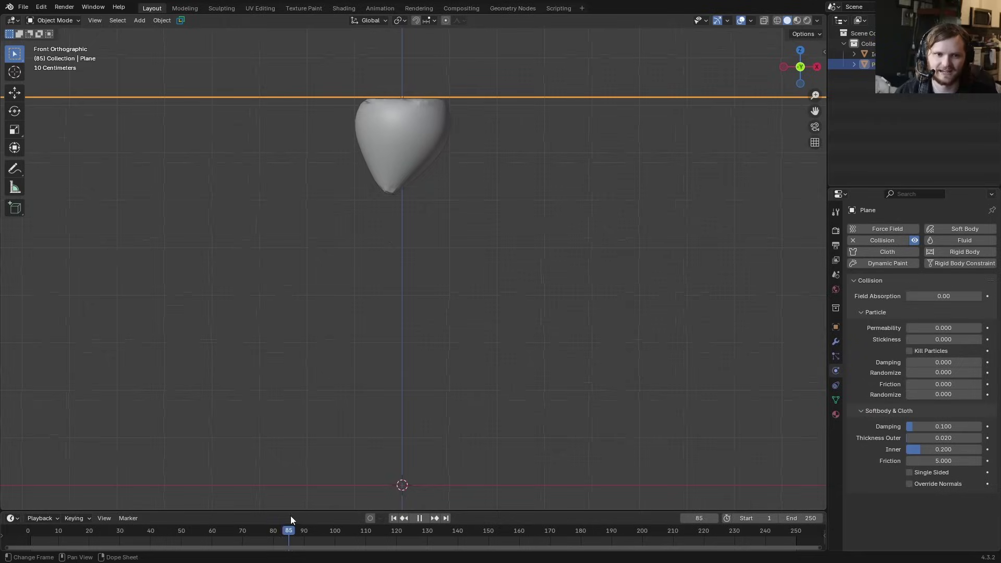
- Set the balloon cloth's Pressure to 6 and replay the simulation from the first frame
left_click(408, 169)
scroll(940, 412, "down", 10)
left_click(946, 433)
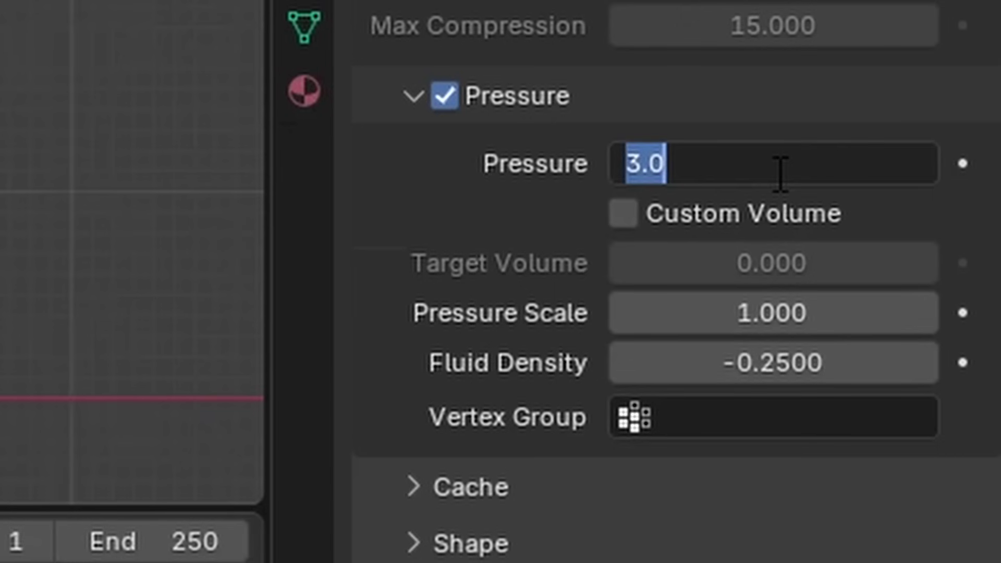
type("6")
key("Return")
key("shift+Left")
key("space")
- Set the cloth's Air Viscosity to 1.5 and replay the balloon's rise against the ceiling
left_click(961, 268)
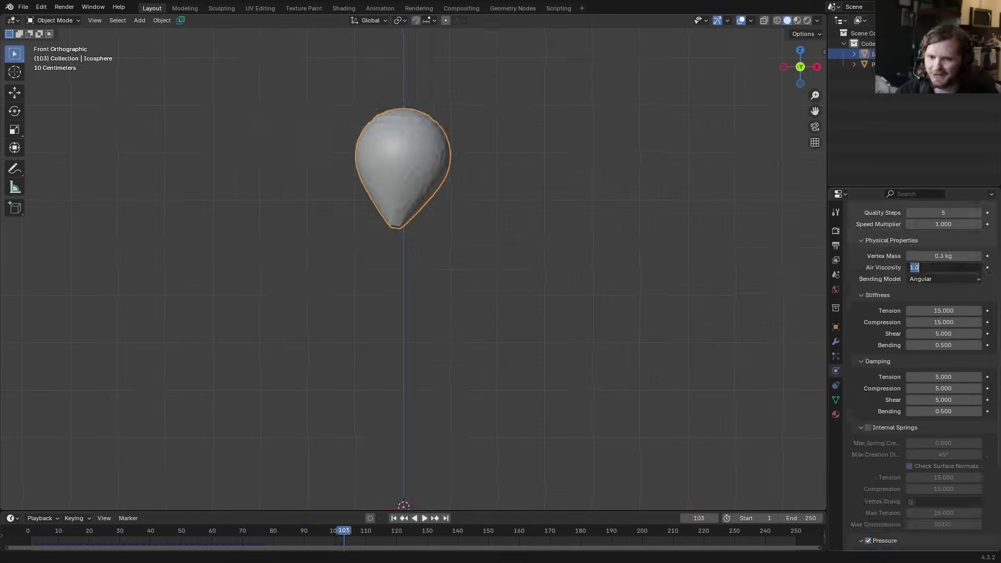
type("1.5")
key("Return")
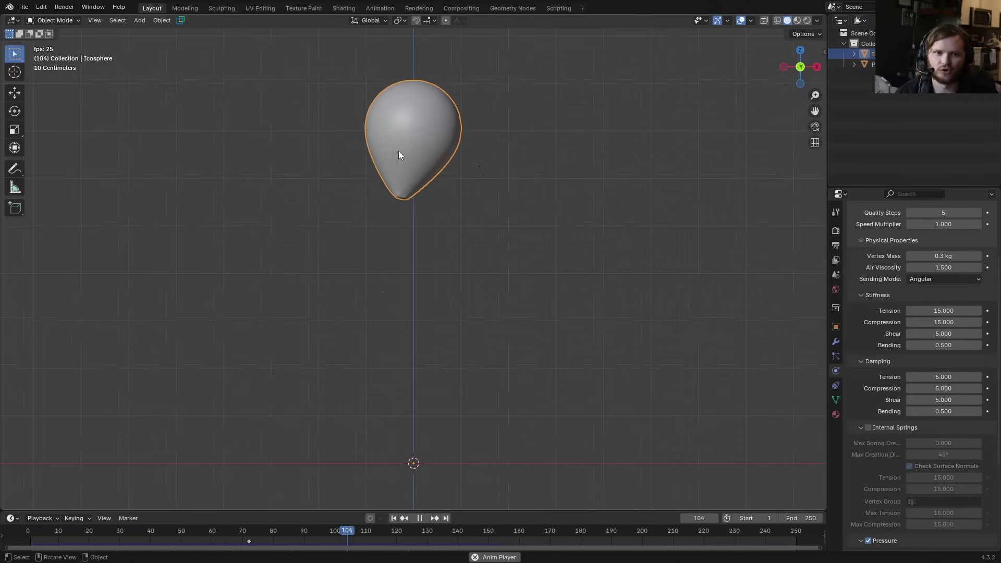
key("space")
left_click_drag(69, 528, 472, 494)
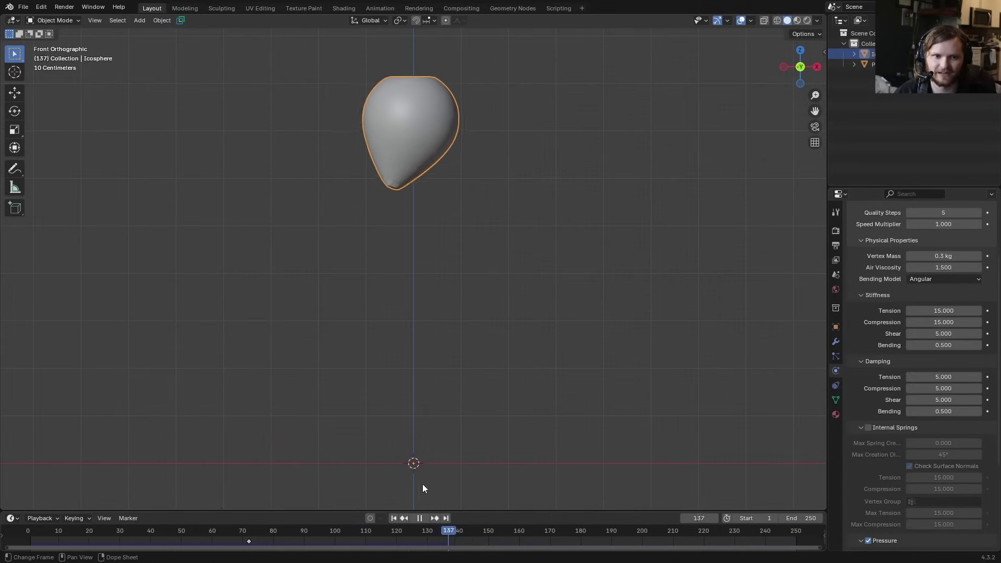
key("Escape")
- Add a Turbulence force field at the origin and set its Strength to 10
middle_click_drag(418, 290, 448, 307)
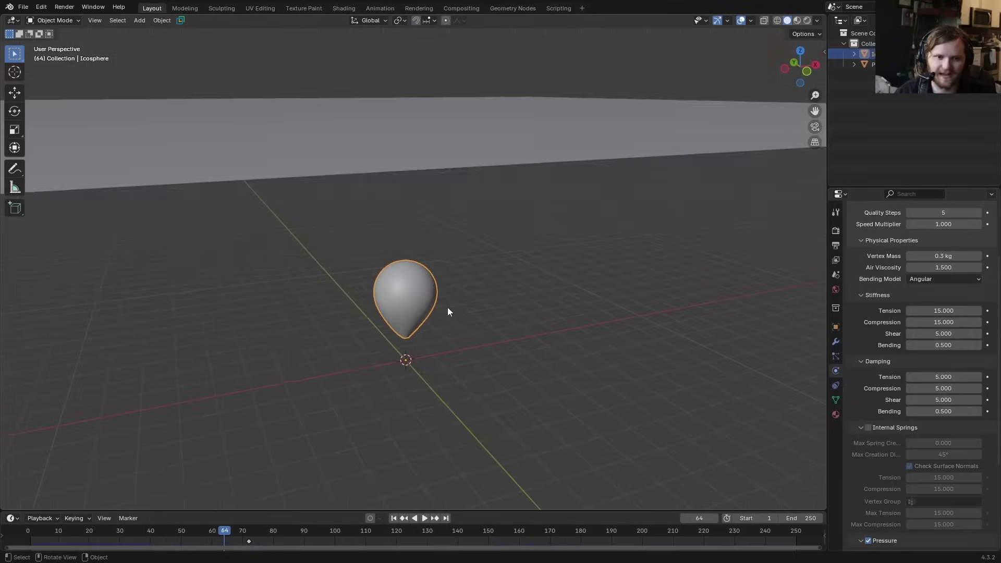
key("shift+a")
mouse_move(281, 460)
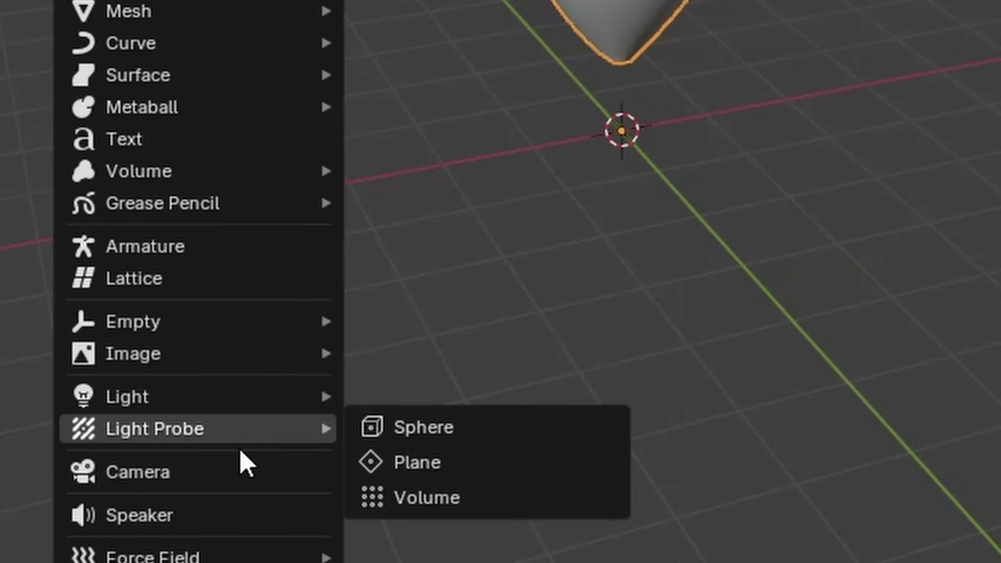
mouse_move(224, 557)
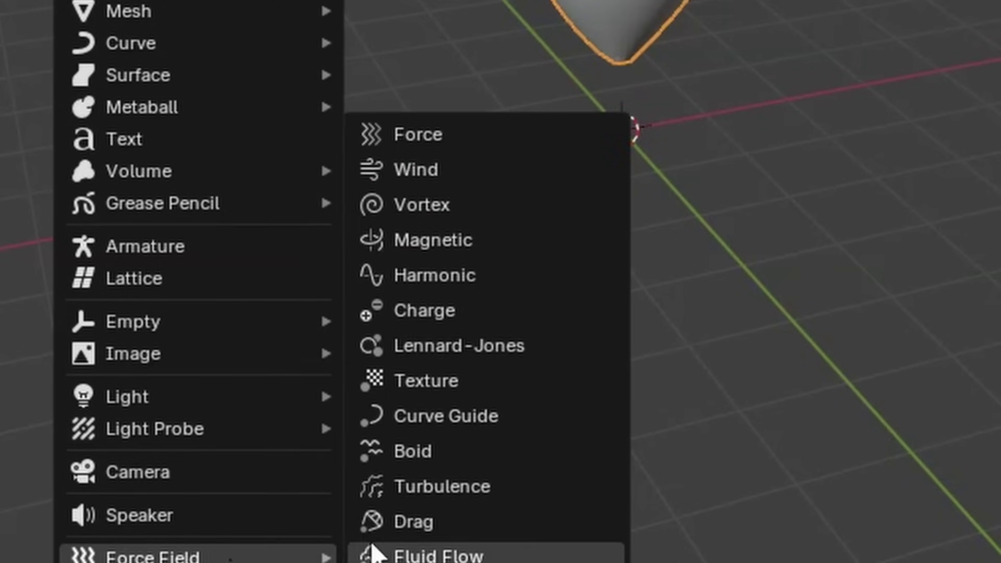
left_click(456, 489)
left_click(628, 313)
type("10")
key("Return")
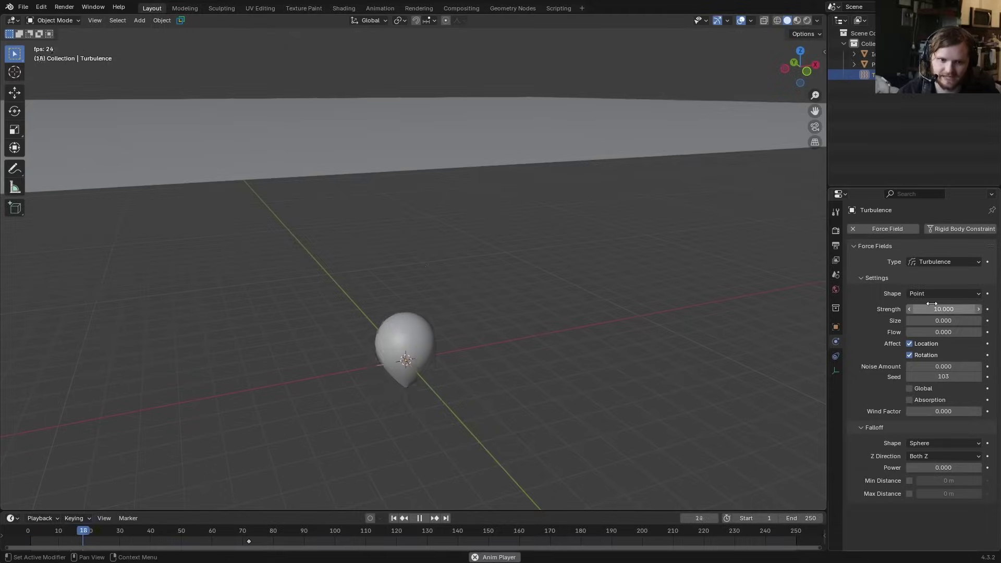
- Set the turbulence Strength to 100 and play the simulation in the front view
left_click(932, 304)
type("100")
key("Return")
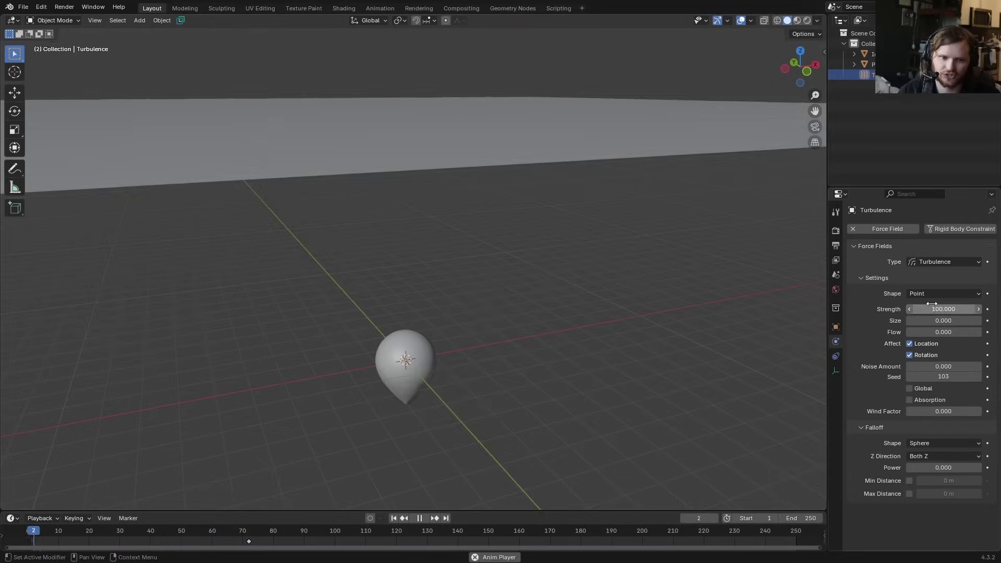
middle_click_drag(448, 313, 467, 266)
left_click(800, 66)
key("space")
key("space")
- Set the turbulence field's Strength to 250 and Noise Amount to 2, and play the simulation
left_click(956, 306)
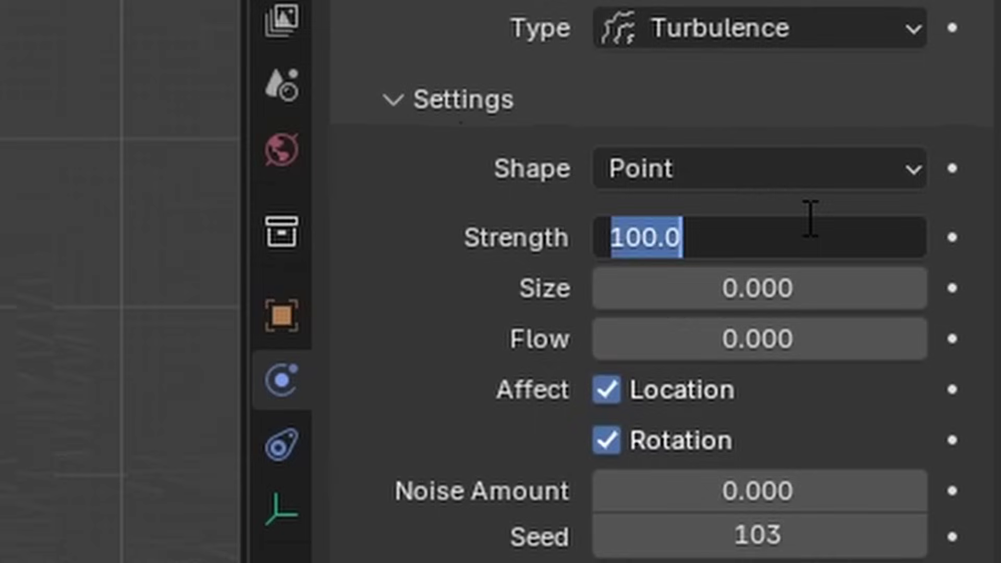
type("250")
key("Return")
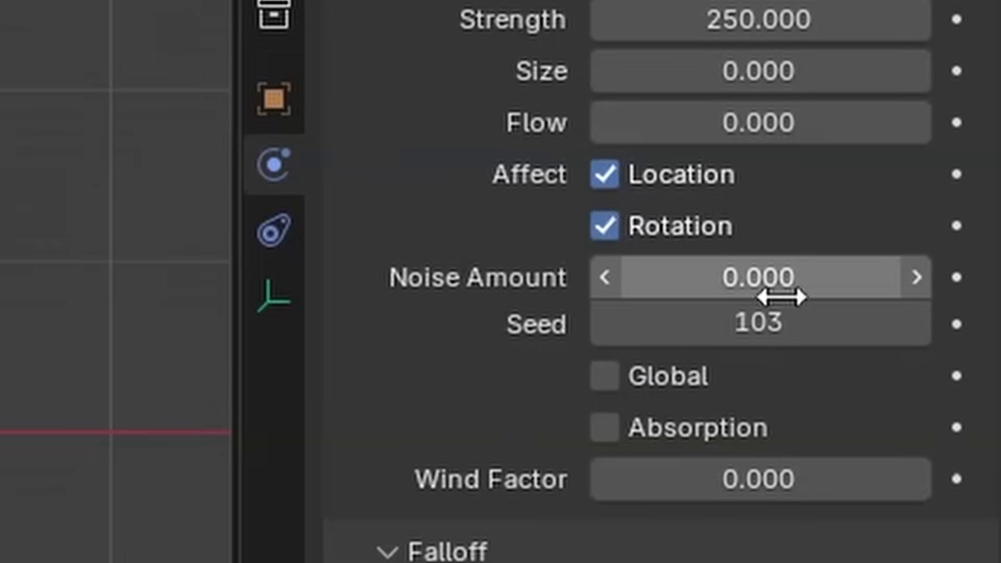
left_click(782, 506)
type("2")
key("Return")
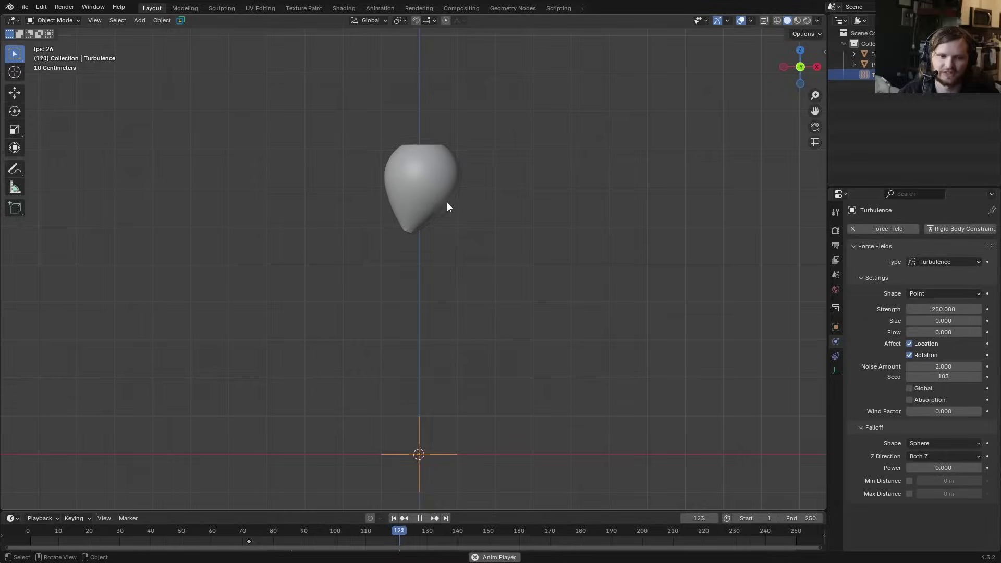
key("space")
key("shift+Left")
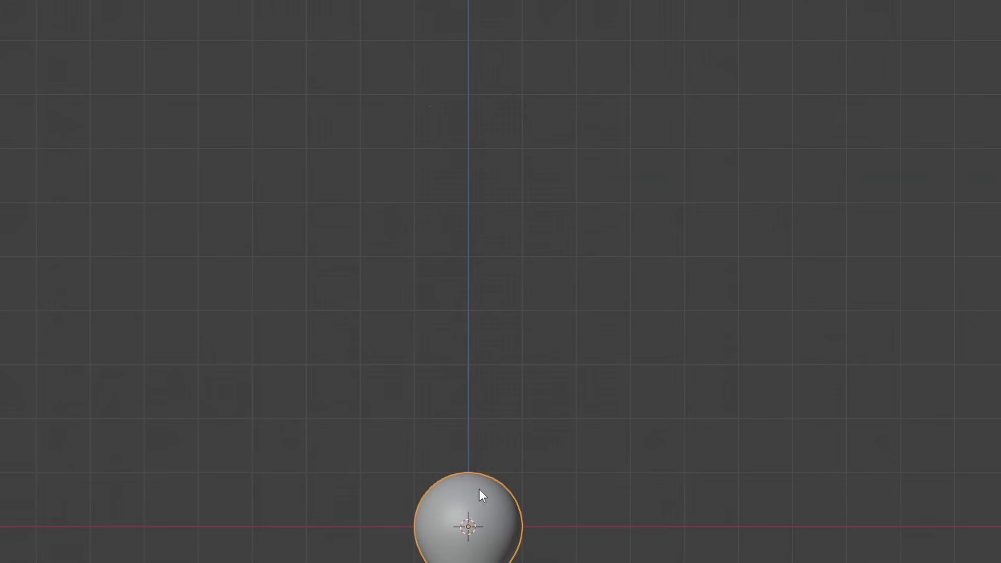
- Duplicate the balloon three times, placing the first copy about 2.8 m along X and the others on either side
key("shift+d")
left_click(624, 477)
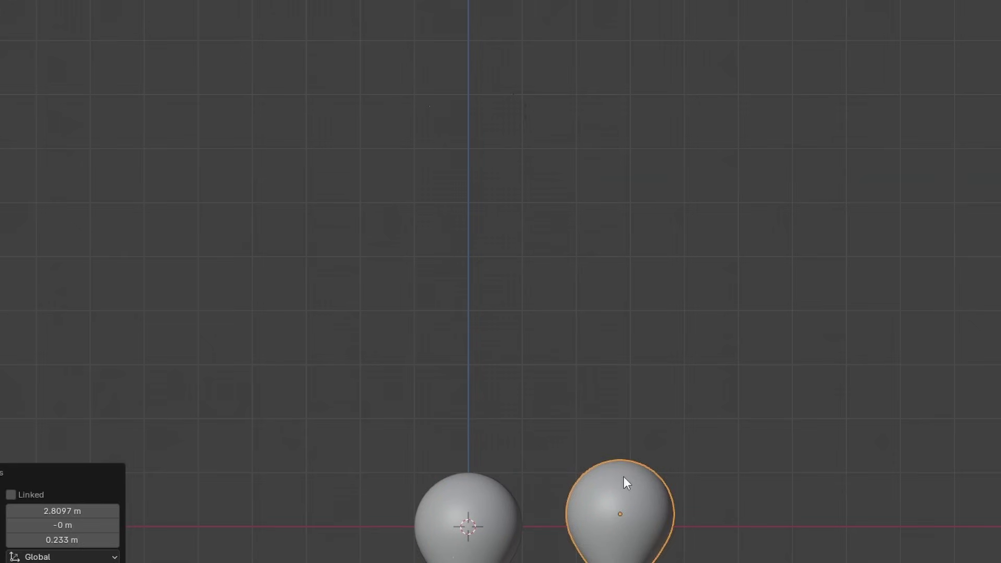
key("shift+d")
left_click(235, 454)
key("shift+d")
left_click(849, 420)
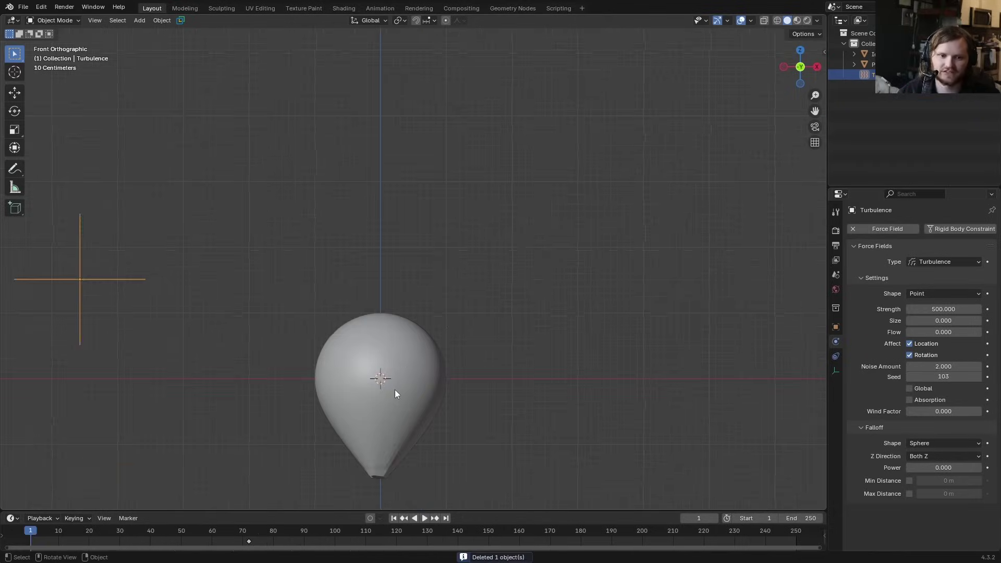
- Sketch freehand annotations around the balloon with a wavy string hanging below its mouth, and erase them
left_click(395, 392)
key("KP_1")
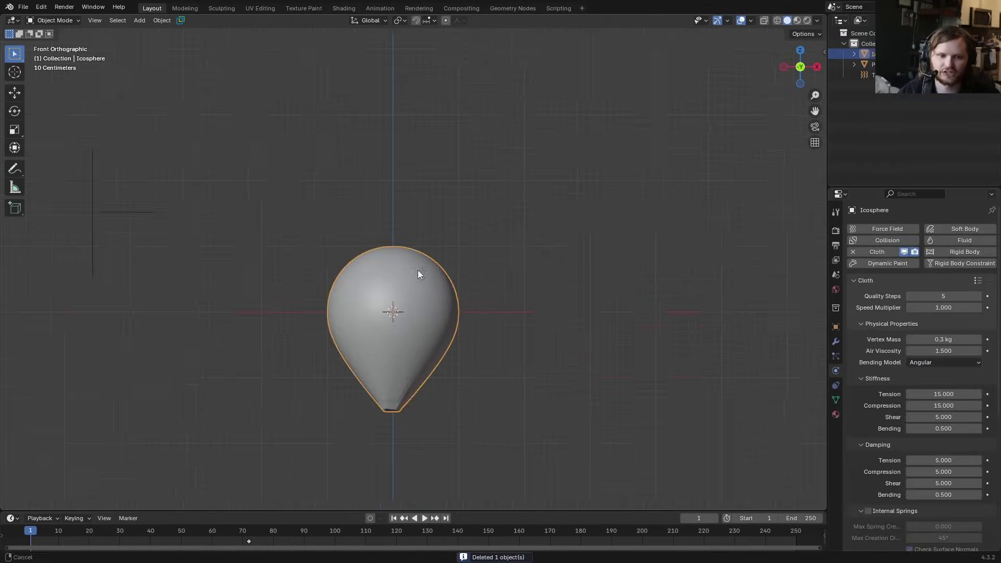
left_click_drag(356, 255, 345, 313)
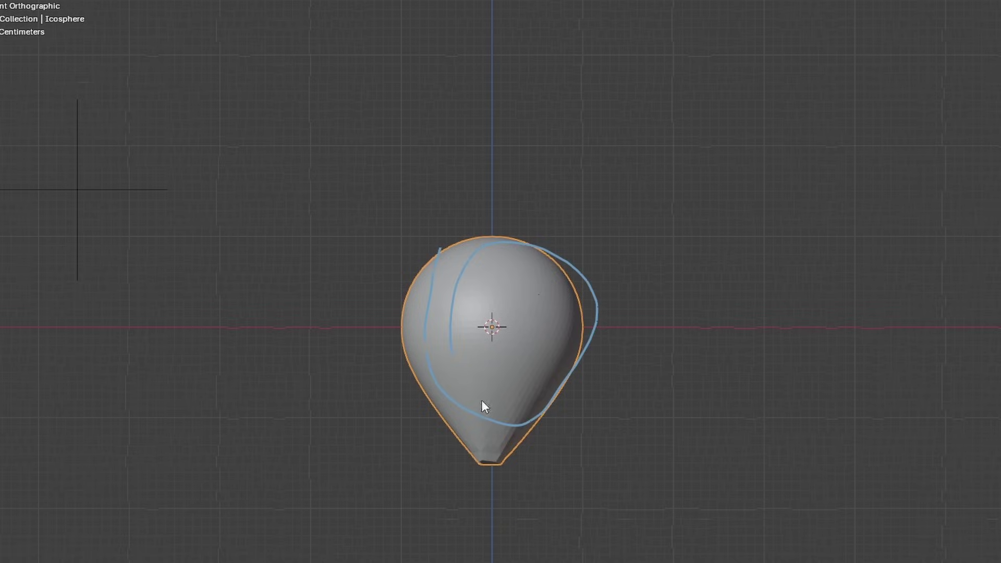
middle_click_drag(482, 400, 524, 288, "shift")
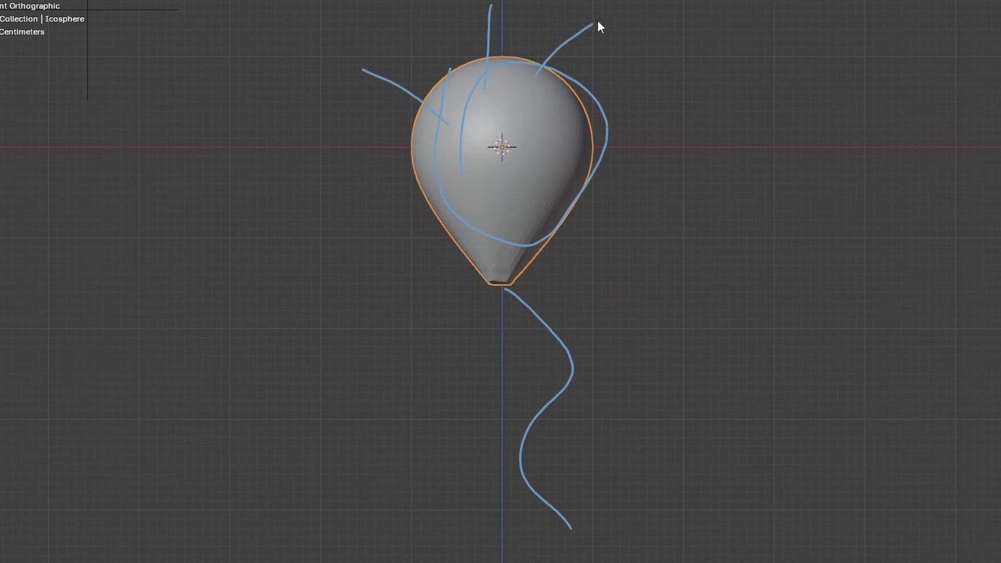
right_click_drag(323, 85, 612, 422)
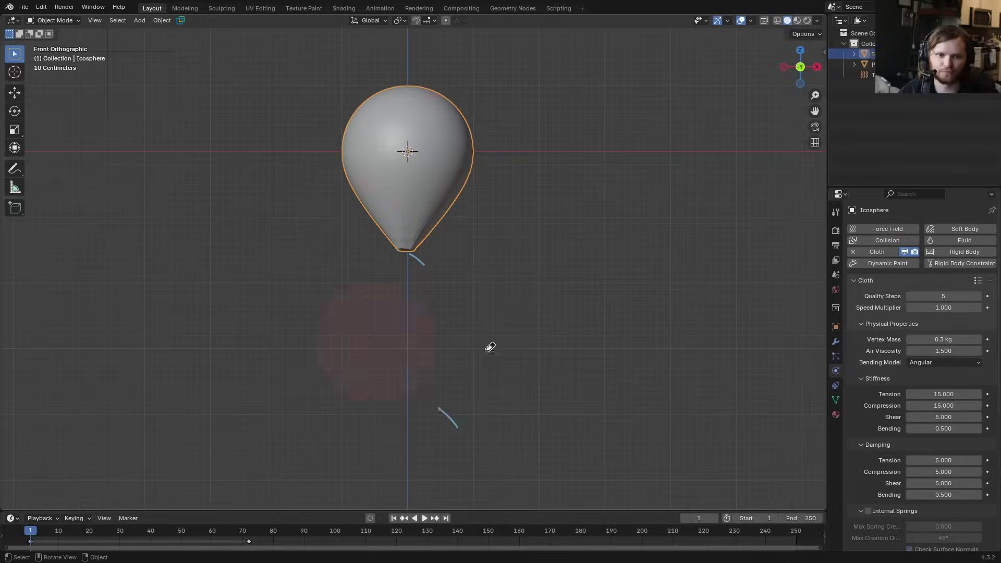
middle_click_drag(439, 230, 440, 311, "shift")
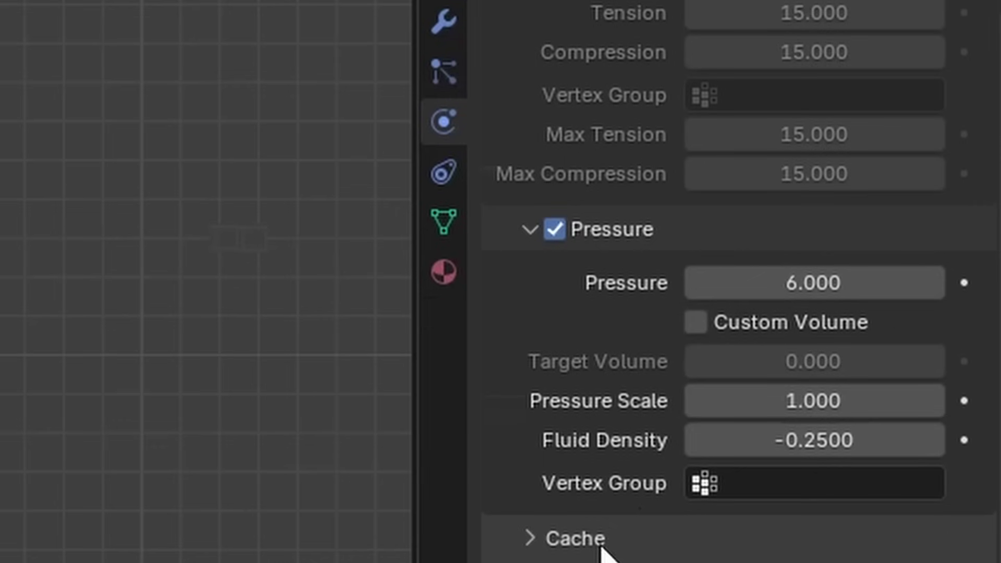
- Bake the balloon's cloth simulation cache for frames 1 to 250
left_click(881, 493)
scroll(885, 473, "down", 3)
scroll(658, 396, "down", 5)
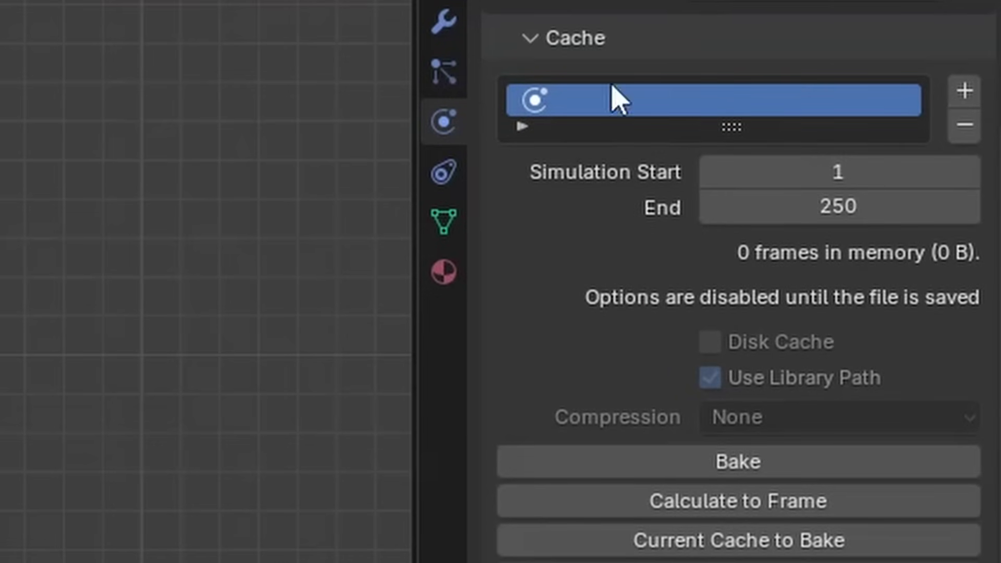
left_click(690, 472)
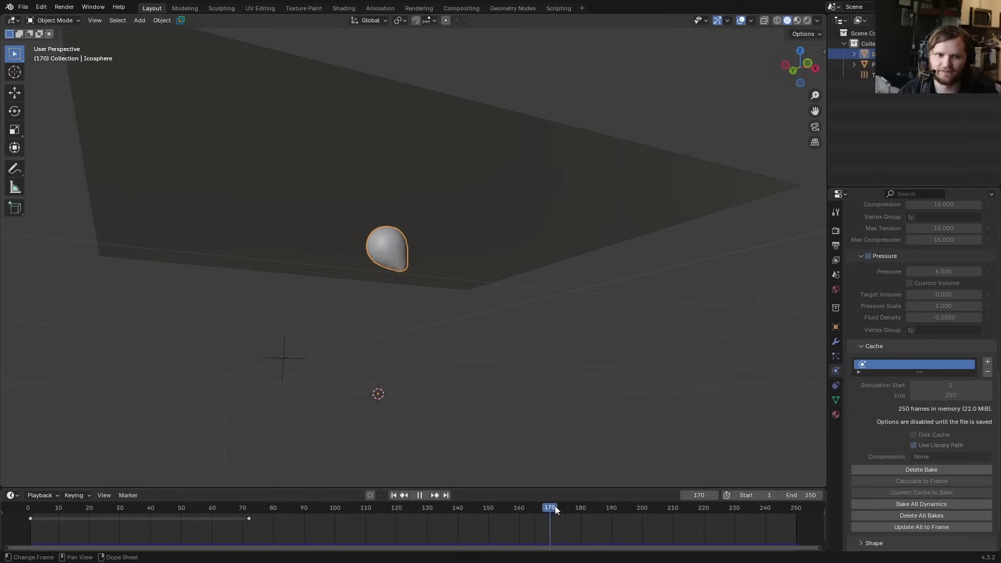
- Scrub through the baked balloon animation and review its motion from an angled view and the front view
left_click_drag(429, 507, 130, 522)
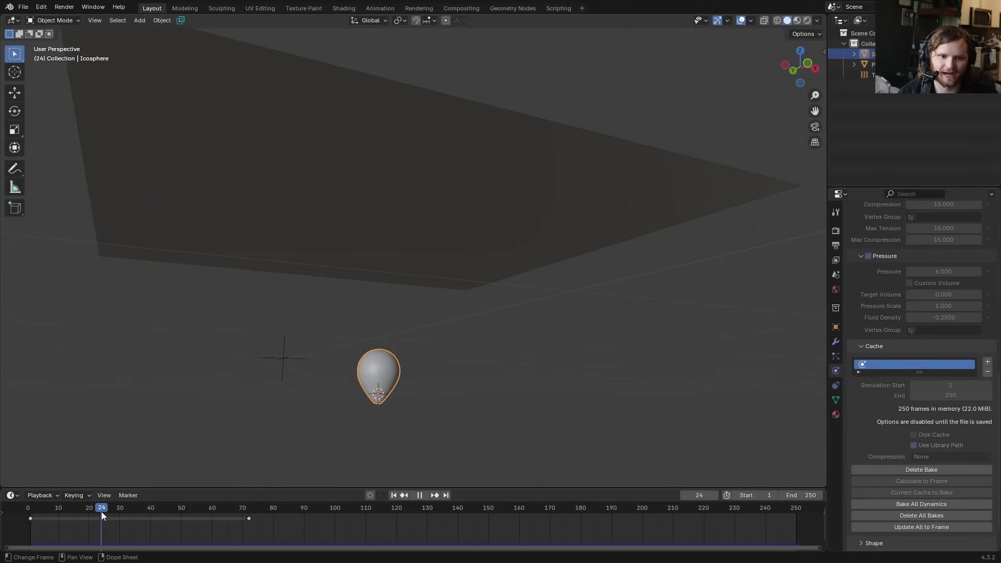
middle_click_drag(340, 295, 534, 141, "shift")
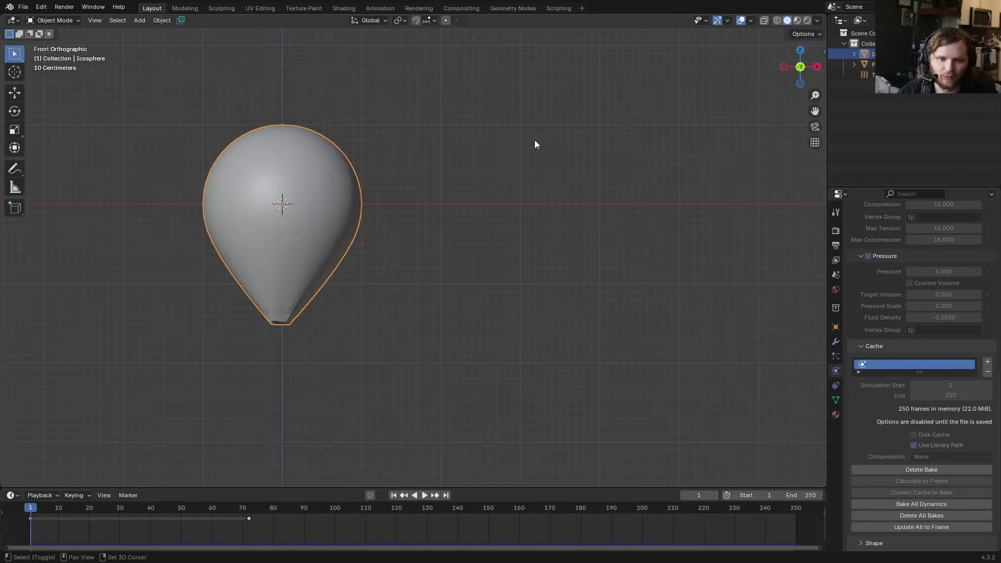
middle_click_drag(336, 261, 427, 203, "shift")
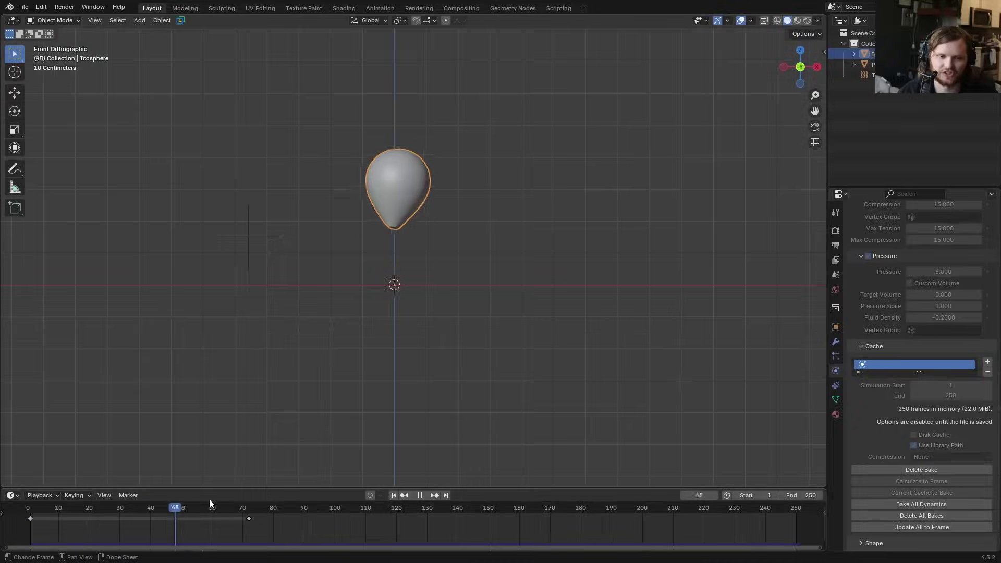
left_click_drag(208, 499, 336, 489)
key("Escape")
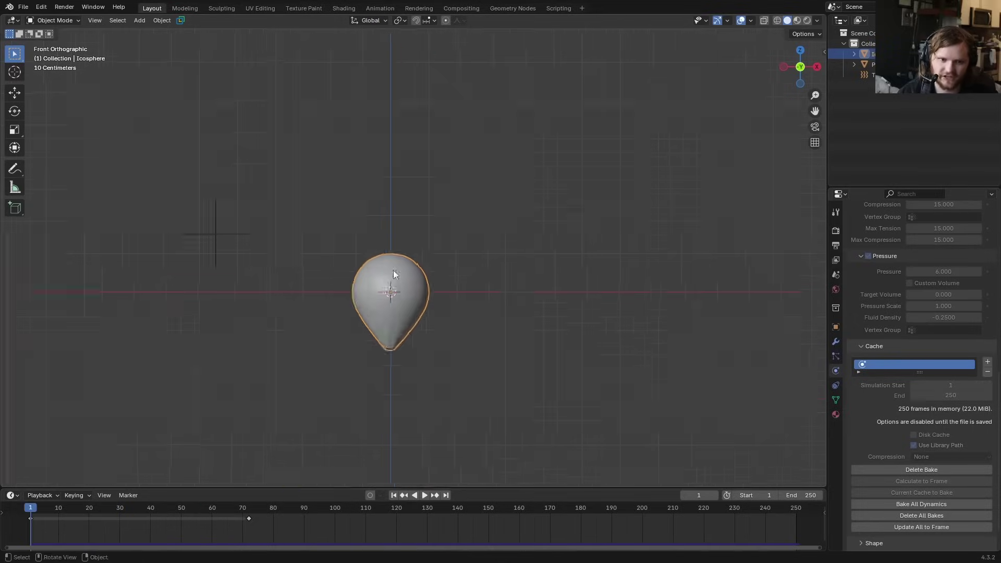
- Add a Plain Axes empty and move it to the mouth at the balloon's lower end
scroll(360, 185, "up", 5)
key("shift+a")
mouse_move(324, 167)
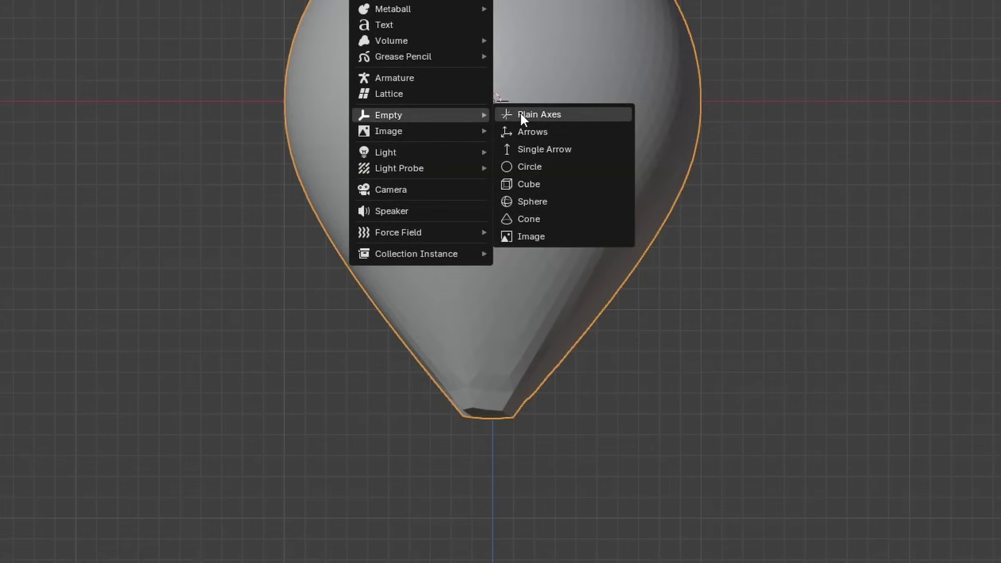
left_click(376, 172)
key("g")
left_click(705, 386)
scroll(725, 365, "up", 4)
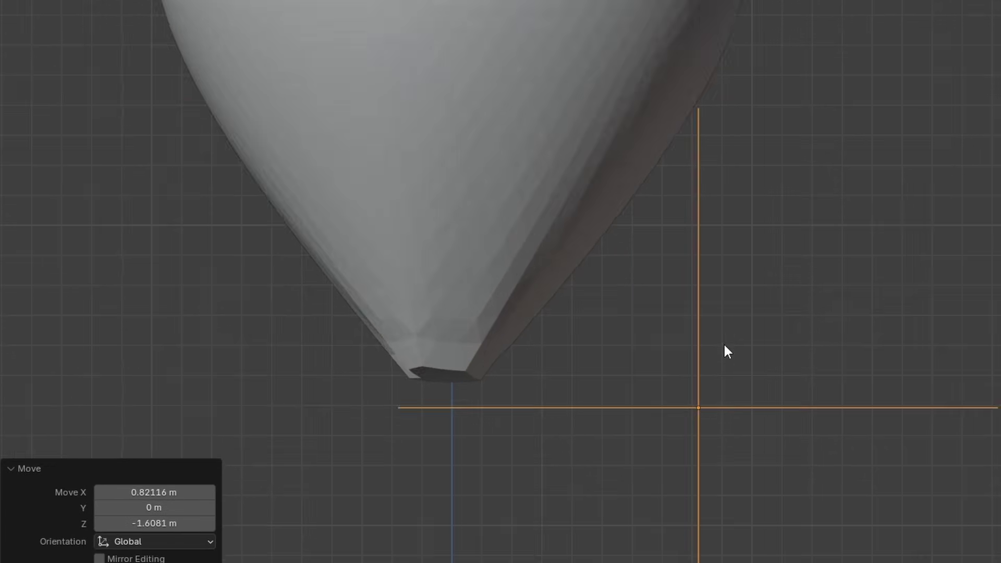
key("g")
left_click(466, 338)
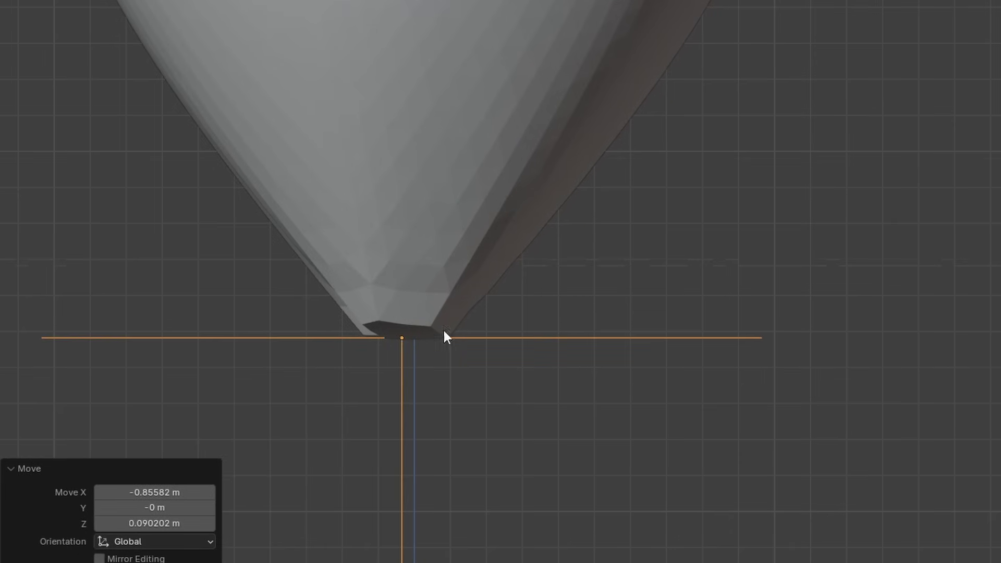
- Try parenting the empty to the balloon with the Object option, play the animation, and undo the parenting
scroll(627, 302, "down", 5)
key("ctrl+p")
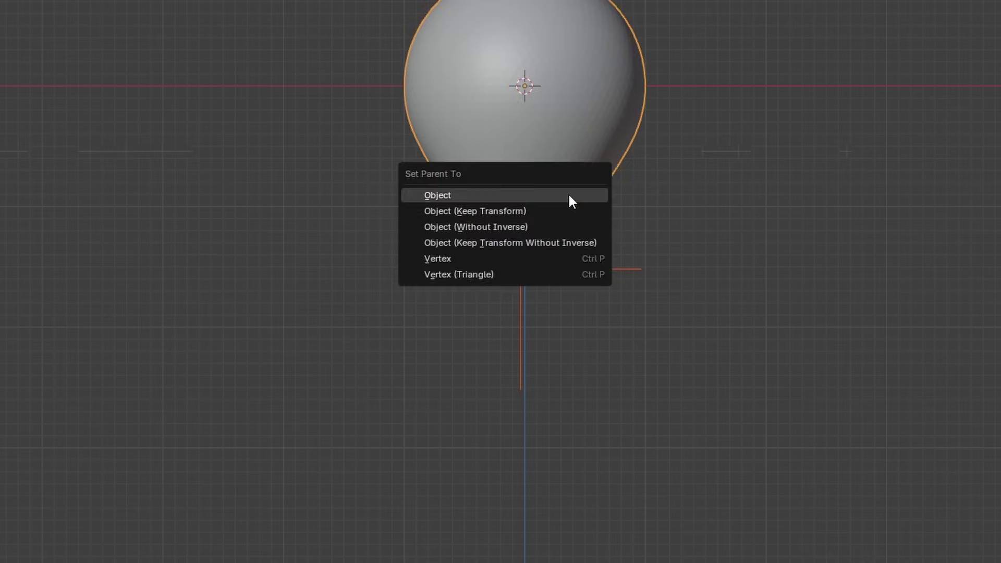
left_click(568, 194)
scroll(568, 194, "down", 3)
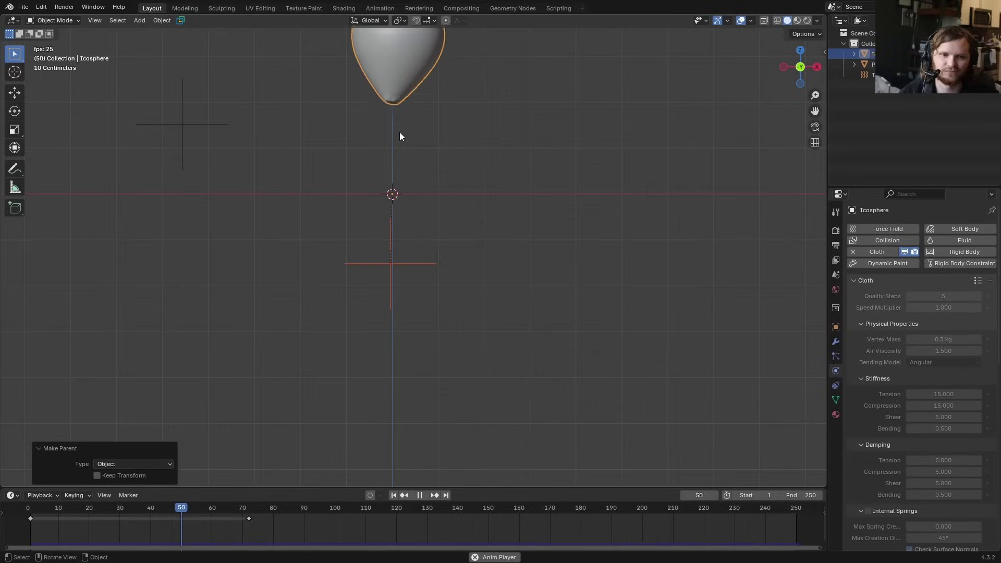
middle_click_drag(380, 154, 412, 167)
key("space")
left_click(841, 341)
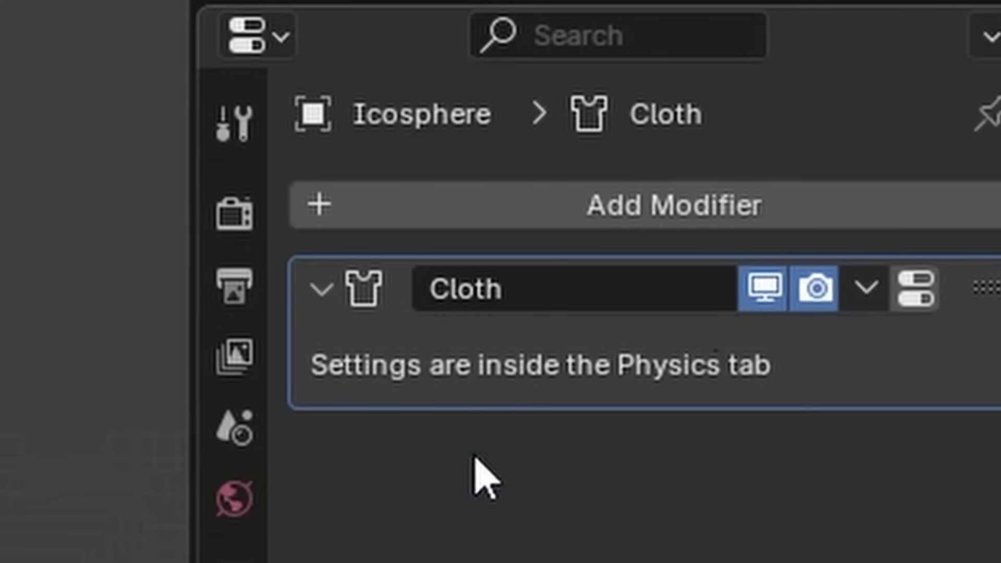
key("ctrl+z")
key("ctrl+z")
- Enter Edit Mode on the balloon and select three vertices spaced around its neck near the empty
left_click(795, 67)
scroll(411, 341, "up", 4)
middle_click_drag(411, 341, 428, 170, "shift")
scroll(345, 228, "up", 5)
middle_click_drag(344, 229, 393, 282, "shift")
left_click(342, 193)
scroll(406, 316, "down", 1)
key("Tab")
middle_click_drag(380, 327, 382, 272)
left_click(454, 335)
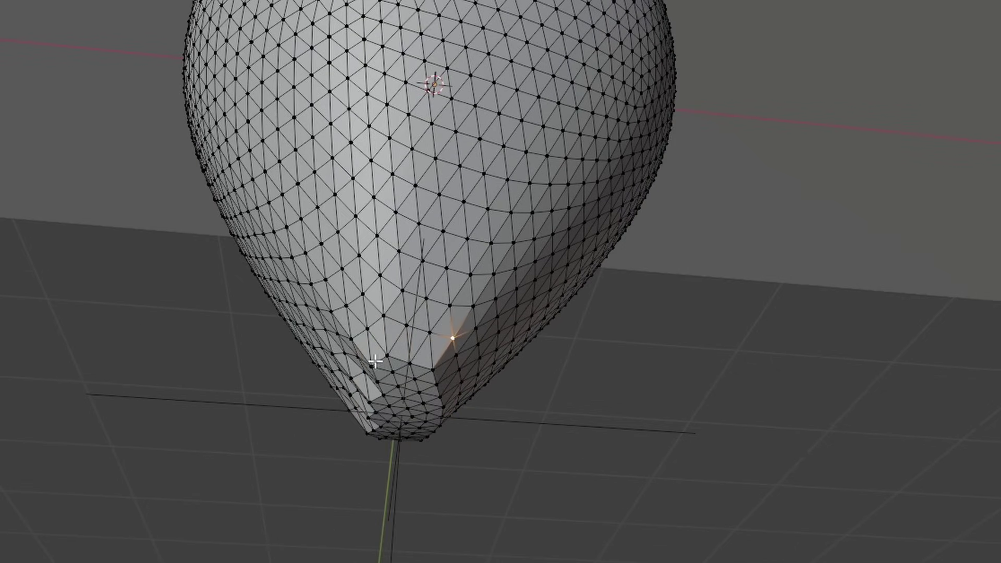
scroll(445, 405, "up", 2)
middle_click_drag(470, 375, 632, 241, "shift")
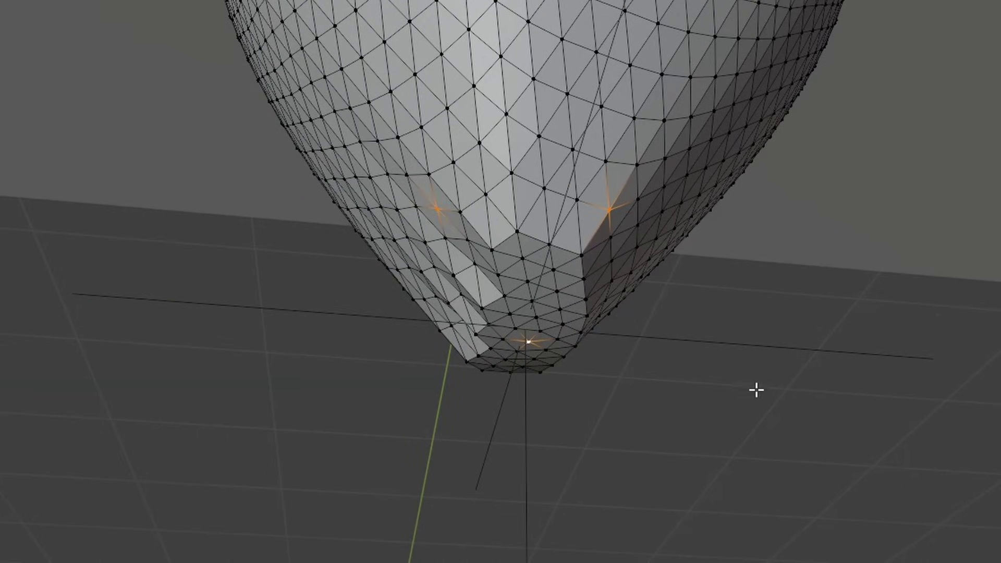
- Parent the empty to the balloon's three selected neck vertices with Make Vertex Parent and select the empty in Object Mode
key("F3")
type("make verte")
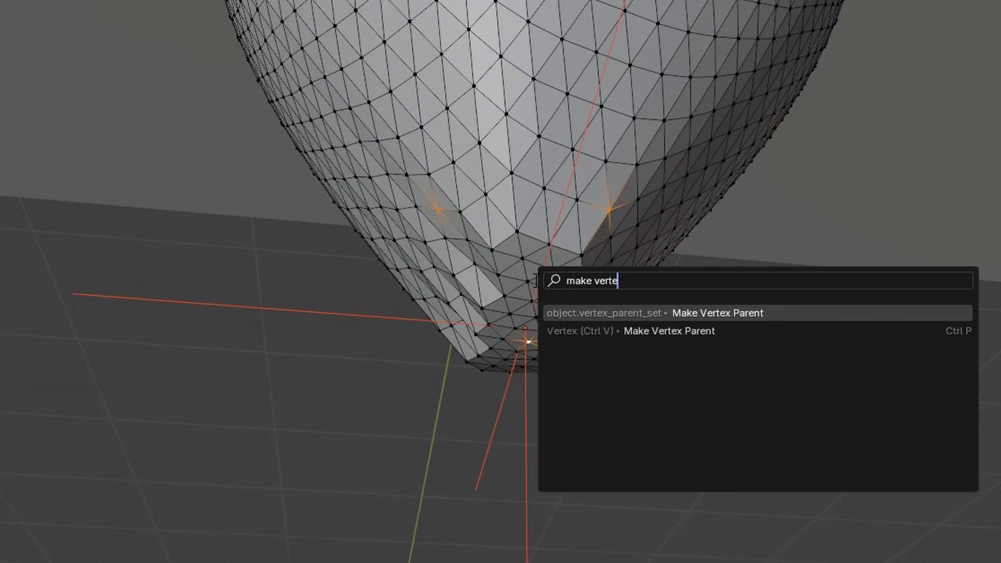
key("Return")
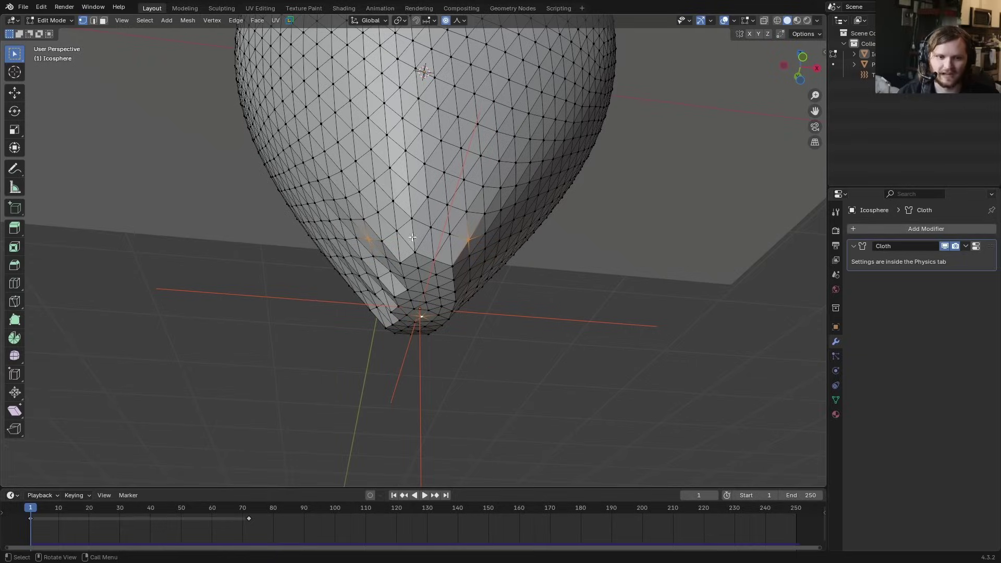
key("Tab")
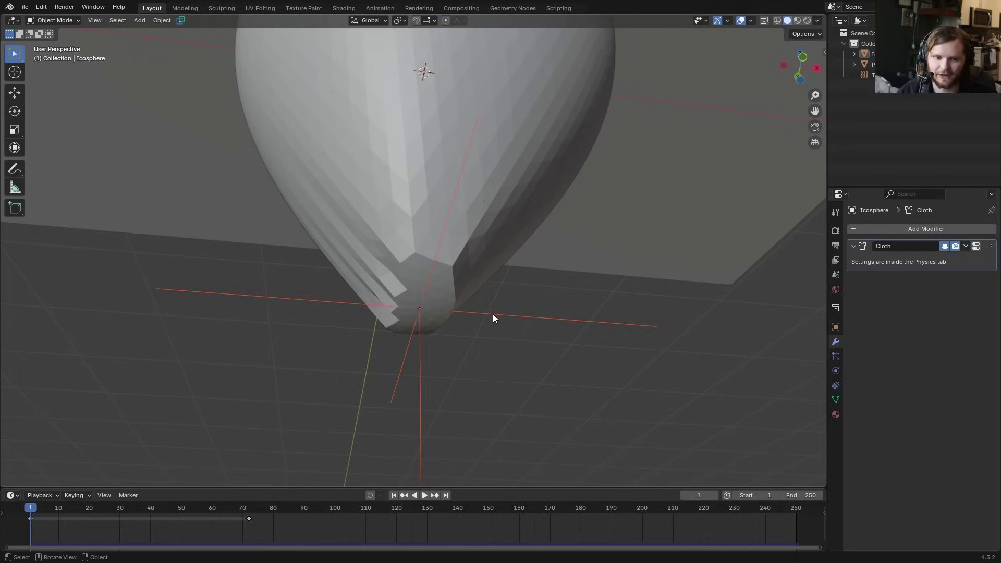
left_click(493, 314)
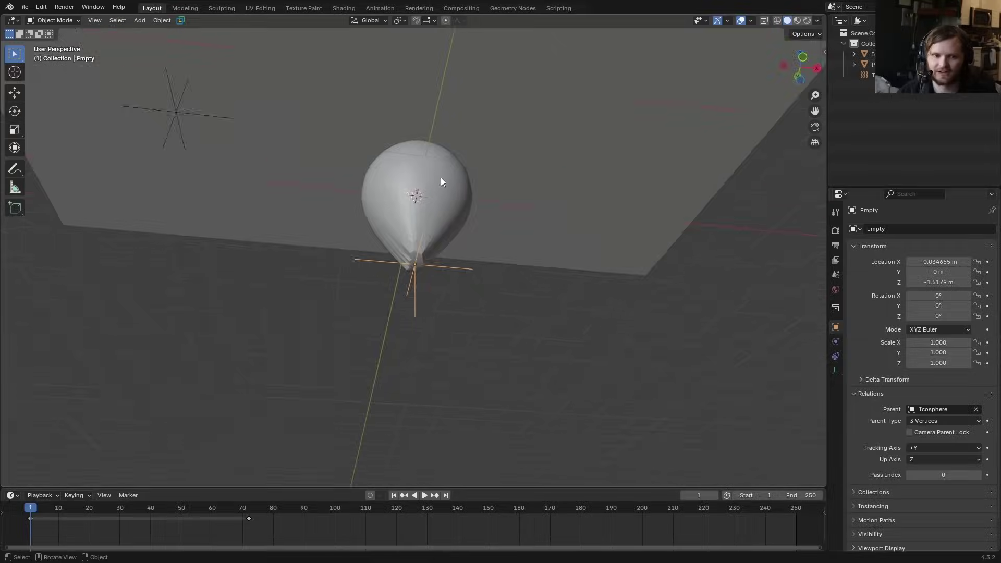
- Play the animation from a low angle to check how the empty follows the balloon's neck
middle_click_drag(441, 177, 412, 237)
key("space")
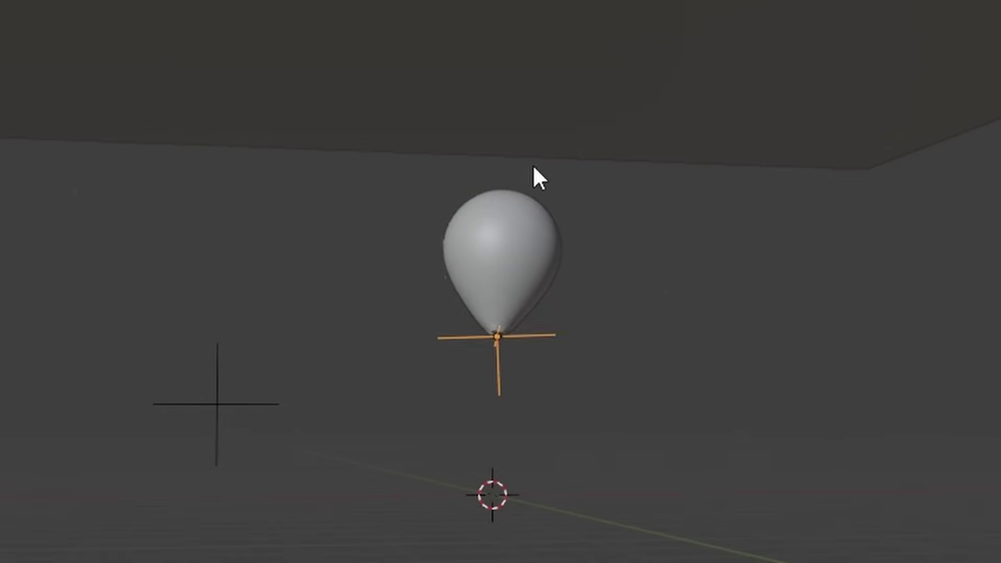
middle_click_drag(533, 166, 464, 334)
key("Escape")
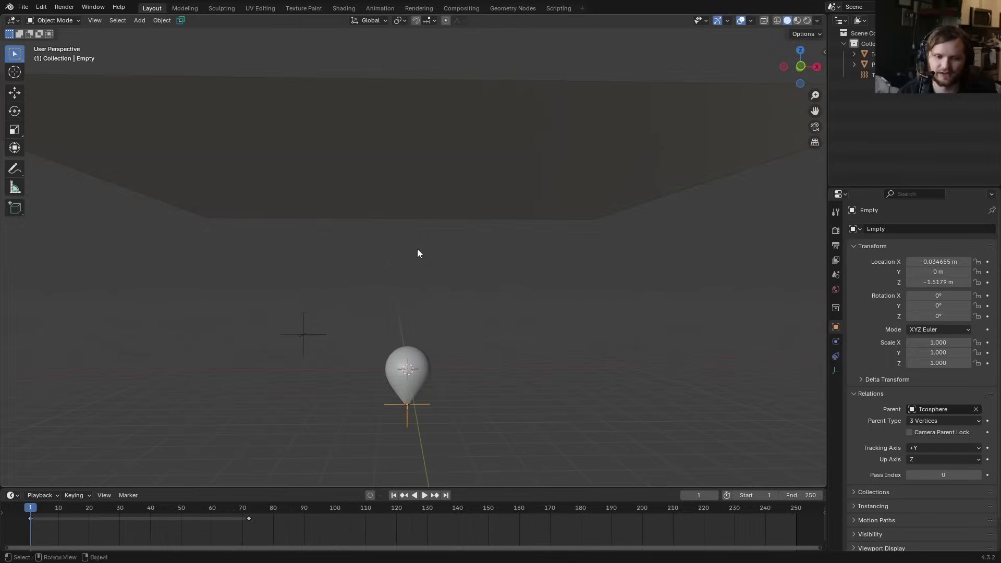
middle_click_drag(417, 248, 410, 117, "shift")
scroll(390, 168, "up", 5)
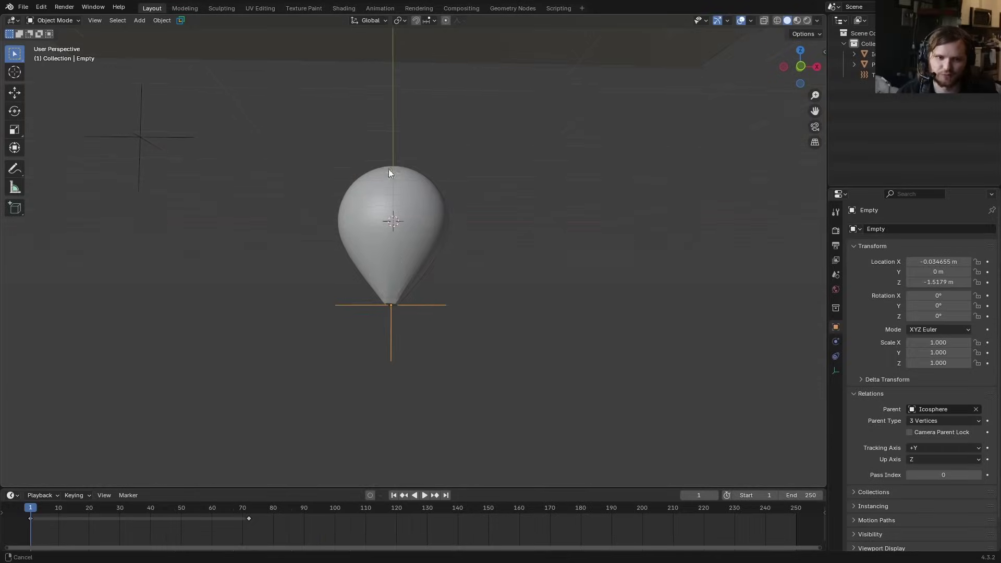
- In front view, add a plane rotated 90° upright, move it down below the balloon's neck and narrow it along X into a strip
left_click(801, 66)
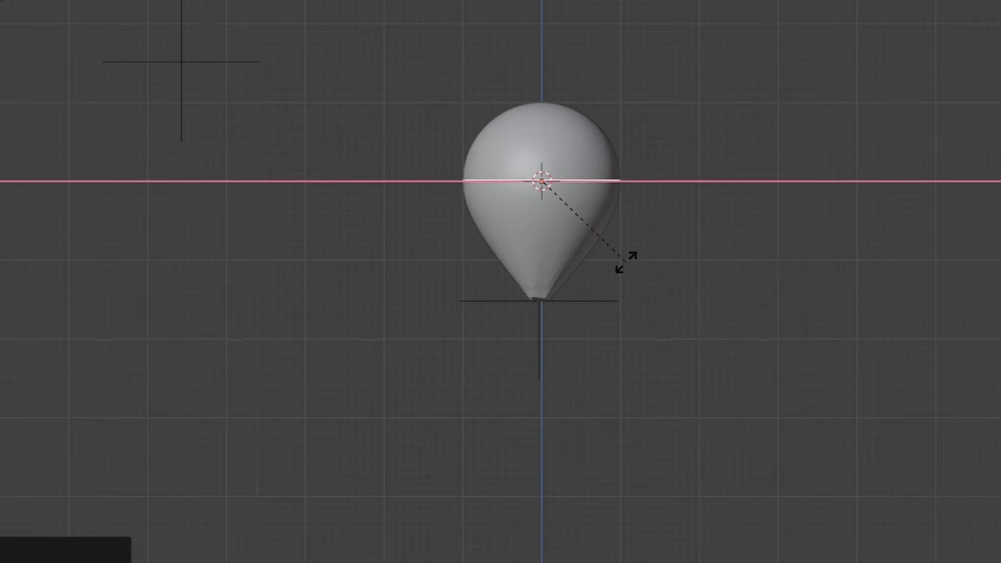
type("90")
key("Return")
scroll(625, 261, "up", 5)
key("g")
key("z")
left_click(672, 561)
key("s")
key("x")
left_click(568, 441)
- Cut many evenly spaced horizontal edge loops along the full length of the strip
key("Tab")
key("ctrl+r")
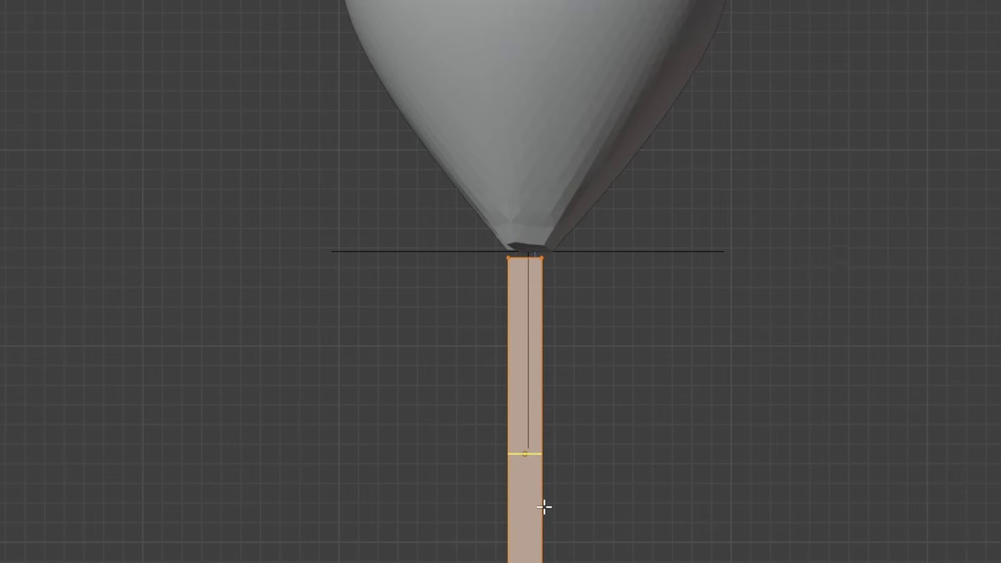
scroll(544, 507, "up", 10)
left_click(544, 507)
middle_click_drag(543, 507, 529, 374, "shift")
scroll(501, 444, "up", 4)
- Widen the strip's lower middle by scaling one edge to 1.486 with proportional editing
key("2")
left_click(476, 469)
scroll(599, 455, "down", 4)
key("s")
scroll(637, 447, "up", 6)
left_click(635, 447)
key("ctrl+z")
left_click(626, 0)
left_click(589, 13)
key("s")
left_click(657, 327)
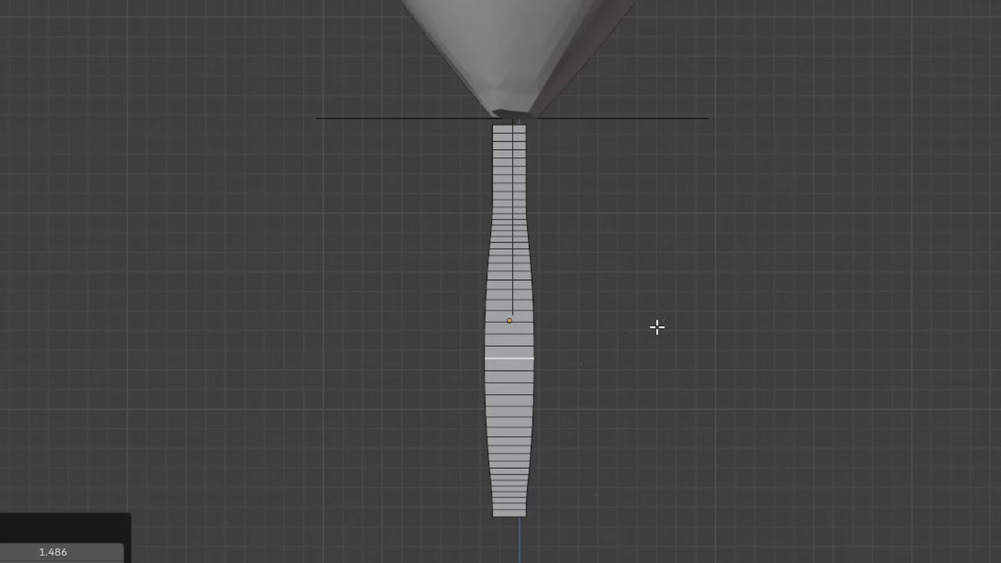
- Taper the strip's lower end by scaling its bottom edge to 0.580 with proportional editing
left_click(513, 515, "alt")
key("s")
left_click(678, 472)
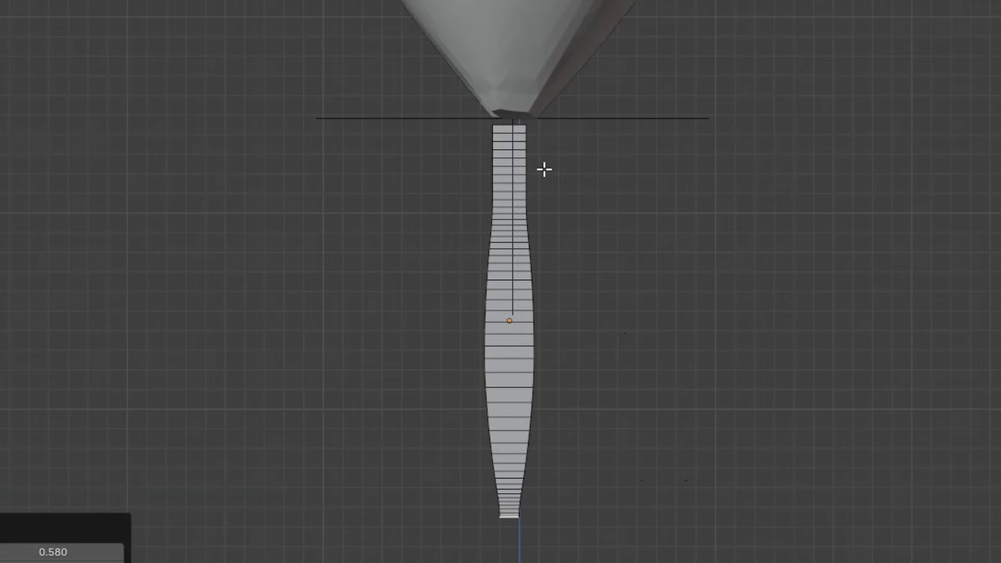
- Narrow the strip's upper section slightly and move the whole strip up to the balloon's neck
left_click(504, 180, "alt")
key("s")
key("g")
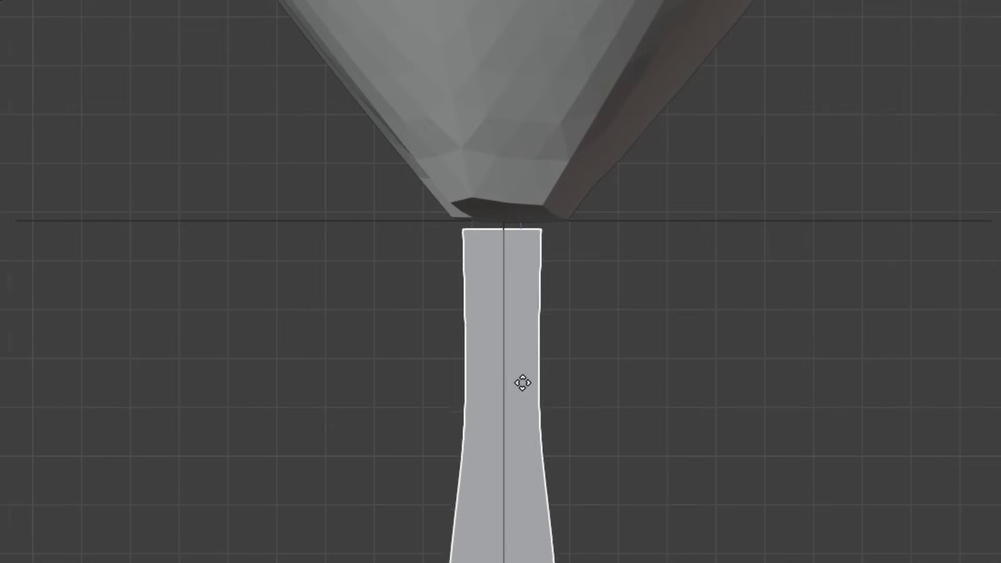
scroll(527, 384, "up", 7)
- Select the strip's top vertices together with the empty and hook the vertices to the selected object
key("Tab")
left_click_drag(270, 252, 711, 197)
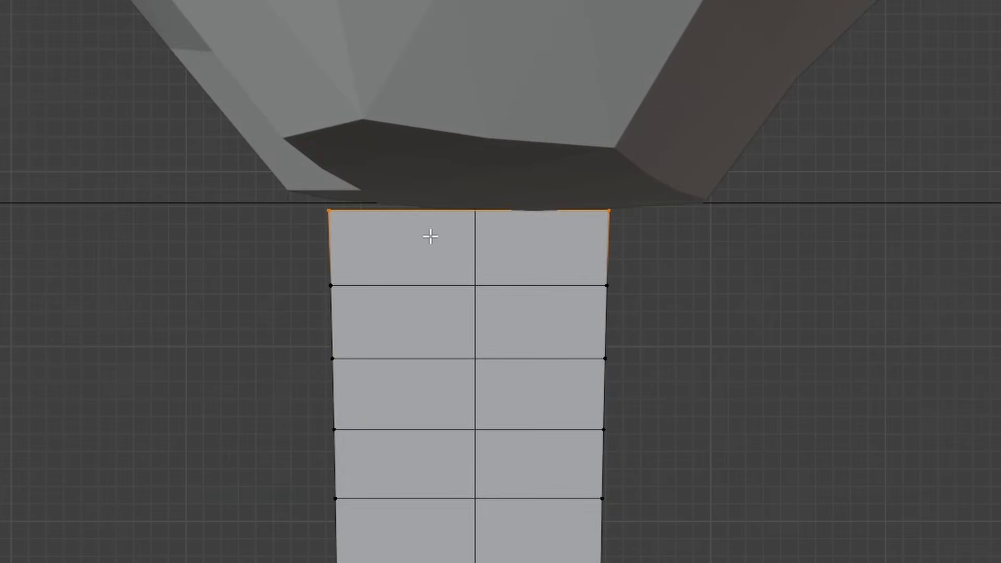
scroll(530, 202, "down", 5)
key("Tab")
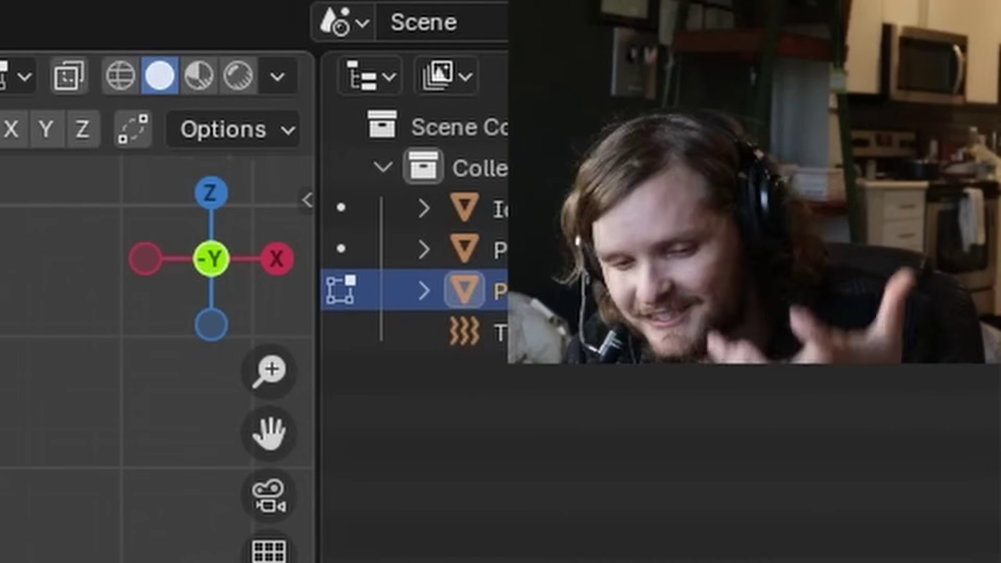
scroll(125, 360, "up", 4)
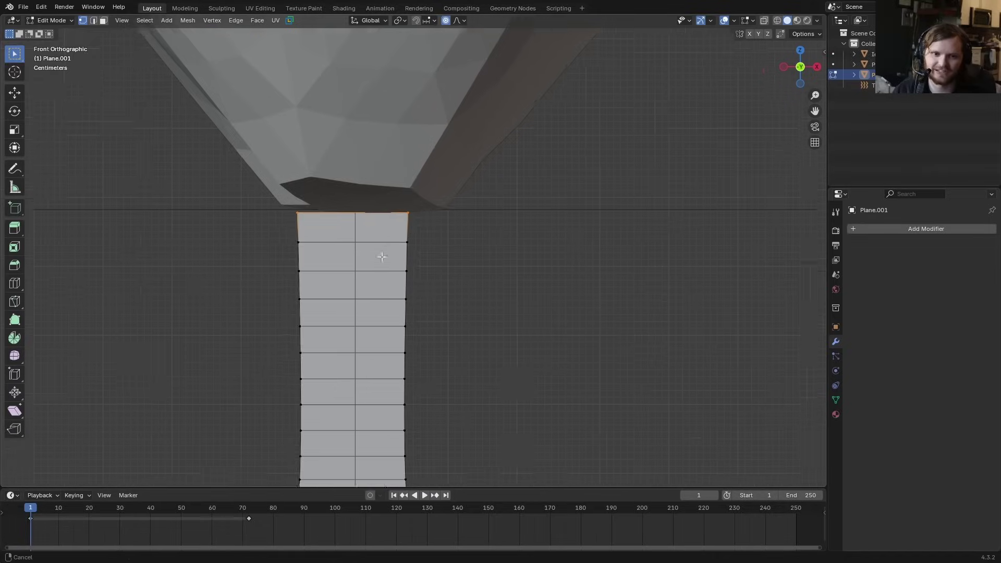
middle_click_drag(382, 257, 246, 327, "shift")
left_click(364, 278, "ctrl")
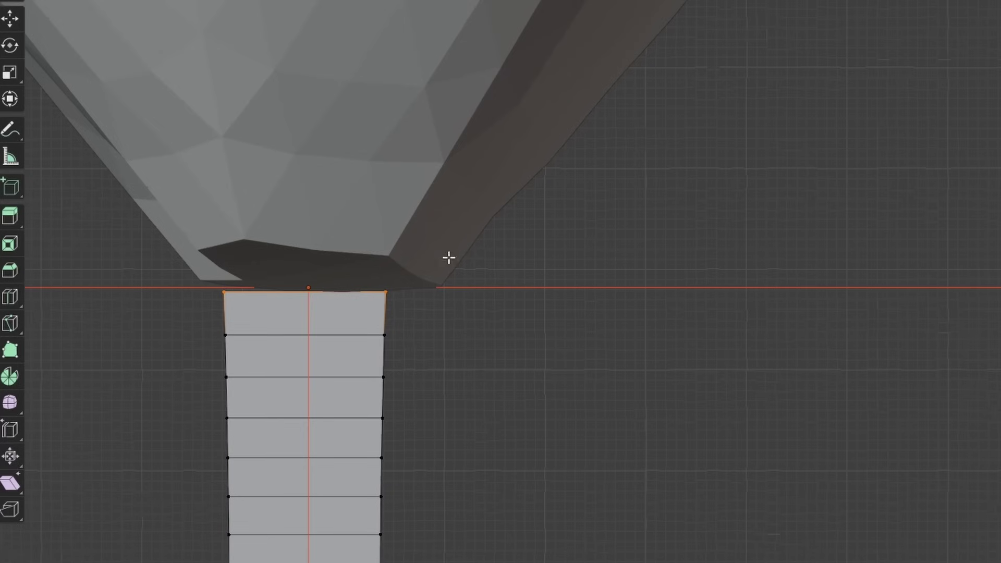
middle_click_drag(472, 295, 624, 293, "shift")
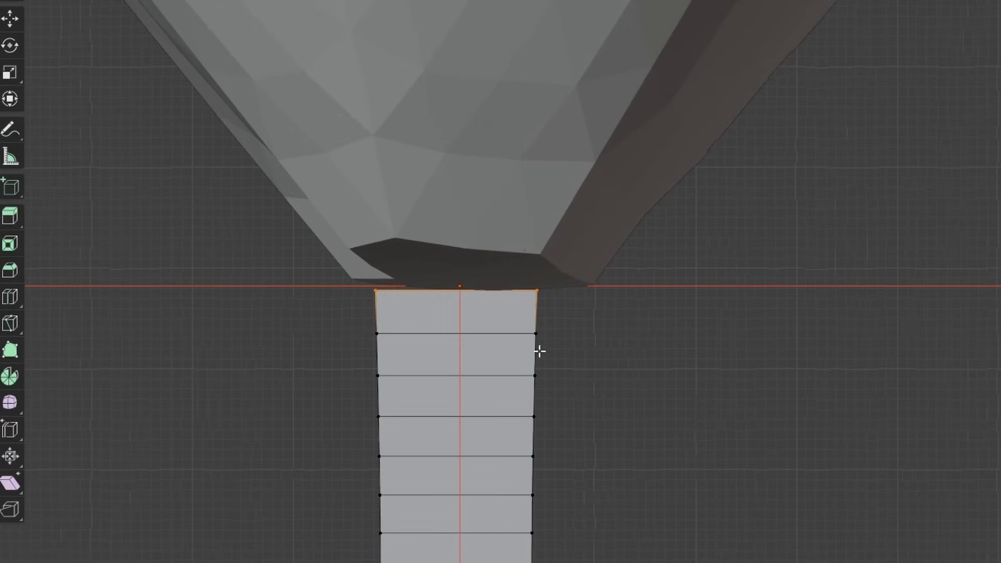
key("ctrl+h")
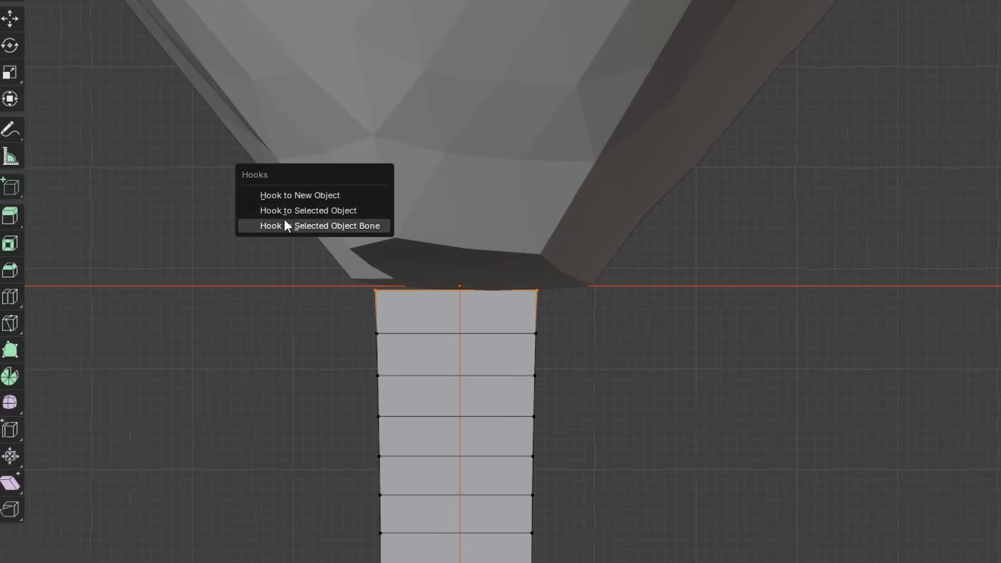
left_click(303, 212)
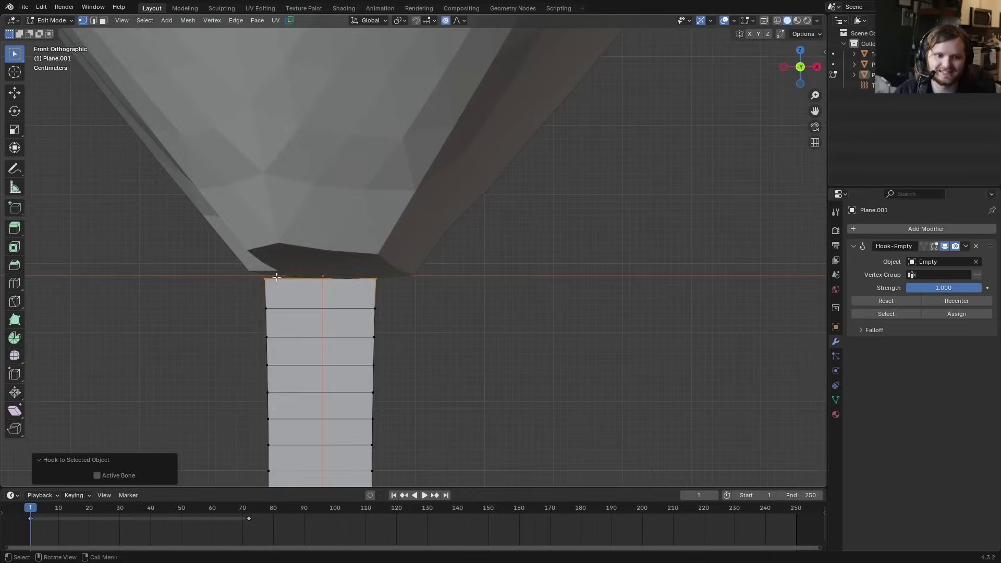
- Play the animation in Object Mode to check how the hooked strip follows the balloon
key("Tab")
key("space")
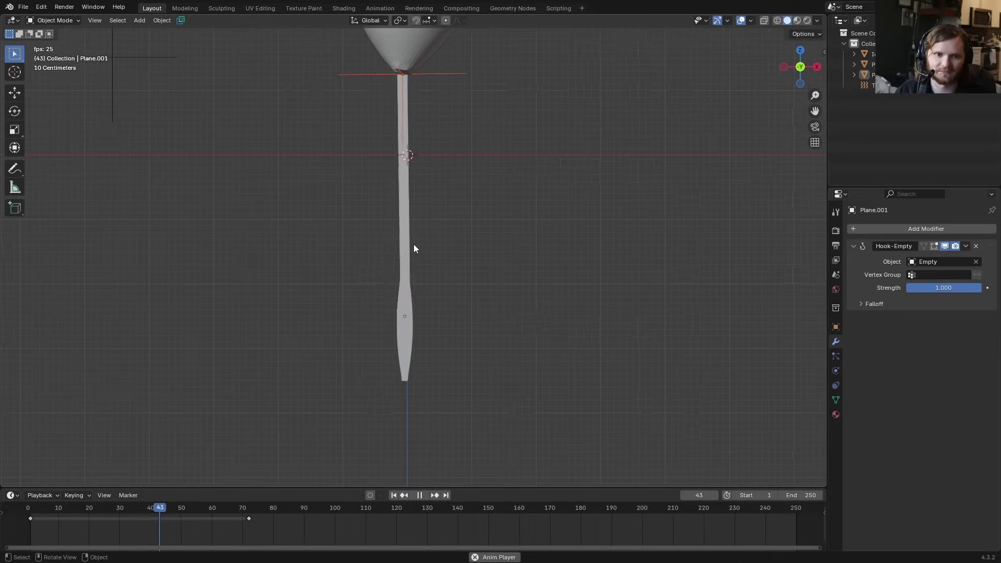
key("Escape")
- Assign the strip's top vertices to a new vertex group and rename the group "pin"
scroll(396, 271, "up", 8)
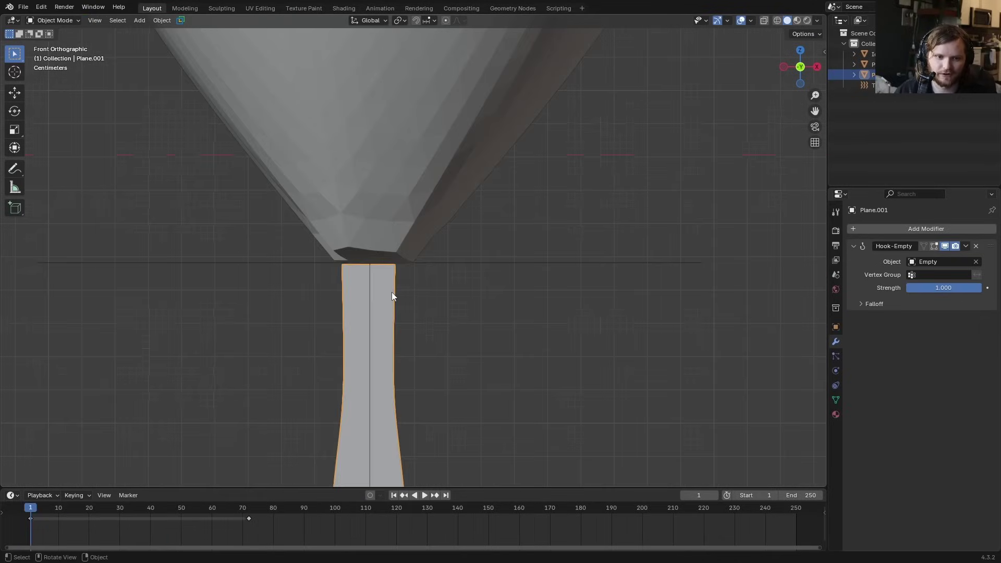
key("Tab")
scroll(244, 313, "up", 4)
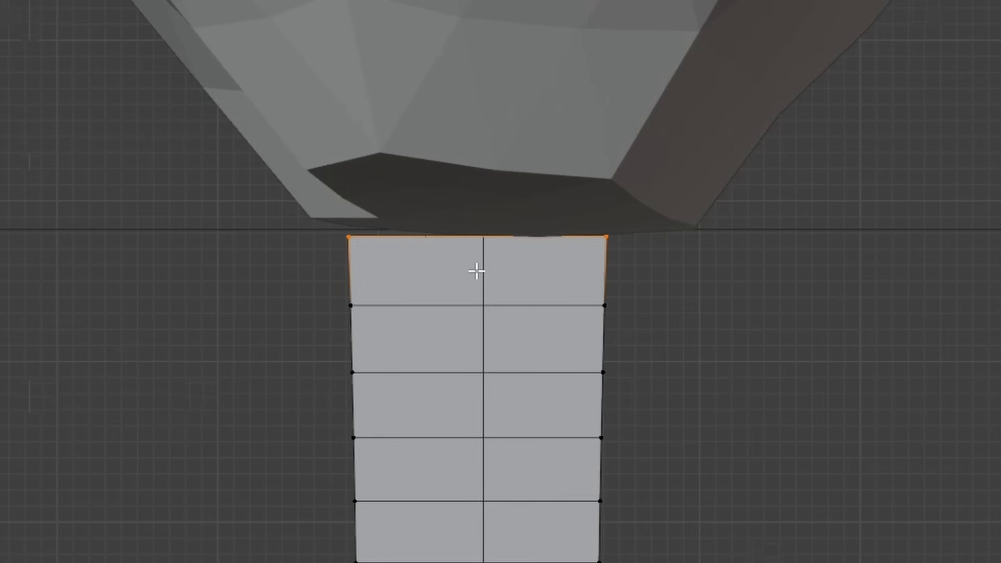
key("ctrl+g")
left_click(468, 254)
key("Tab")
left_click(836, 400)
double_click(885, 265)
type("p")
type("in")
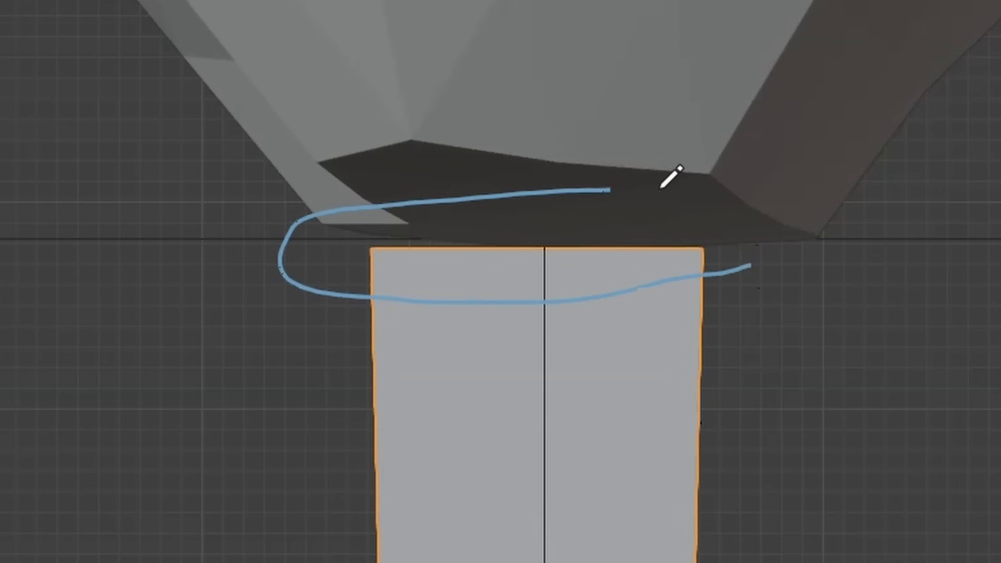
- Add Cloth physics to the strip and test it by playing the animation
left_click_drag(198, 213, 223, 240)
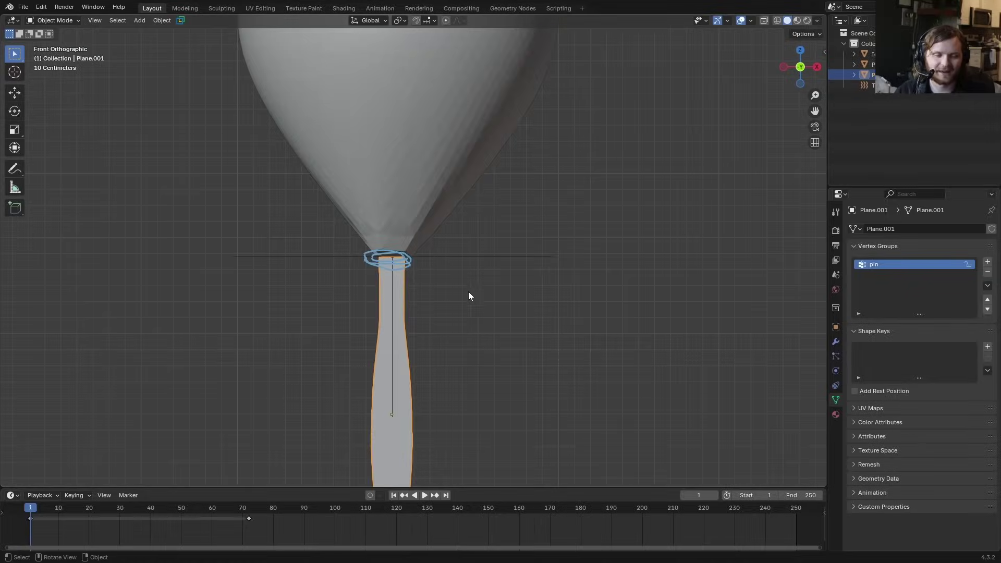
scroll(439, 285, "down", 3)
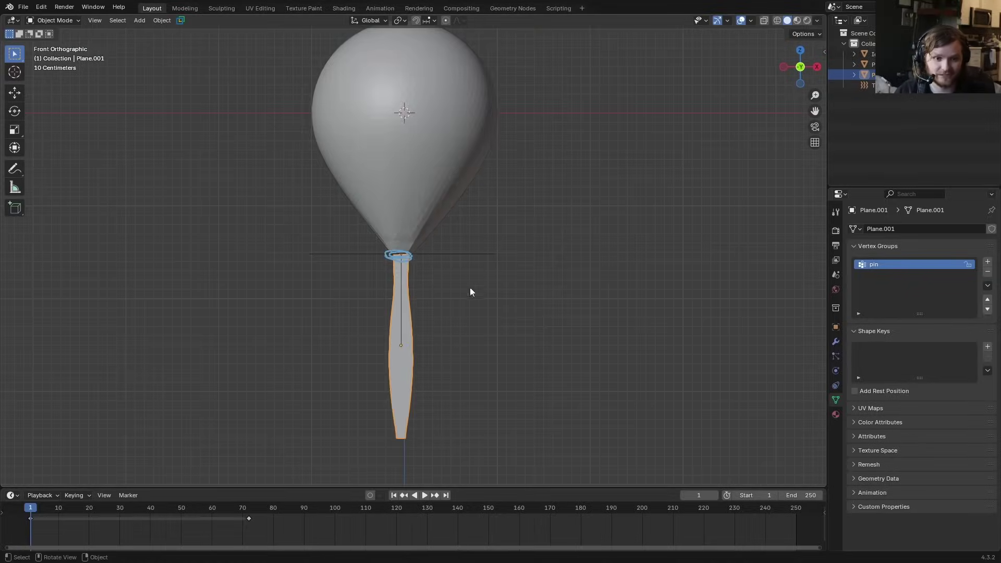
scroll(401, 265, "up", 5)
left_click(836, 371)
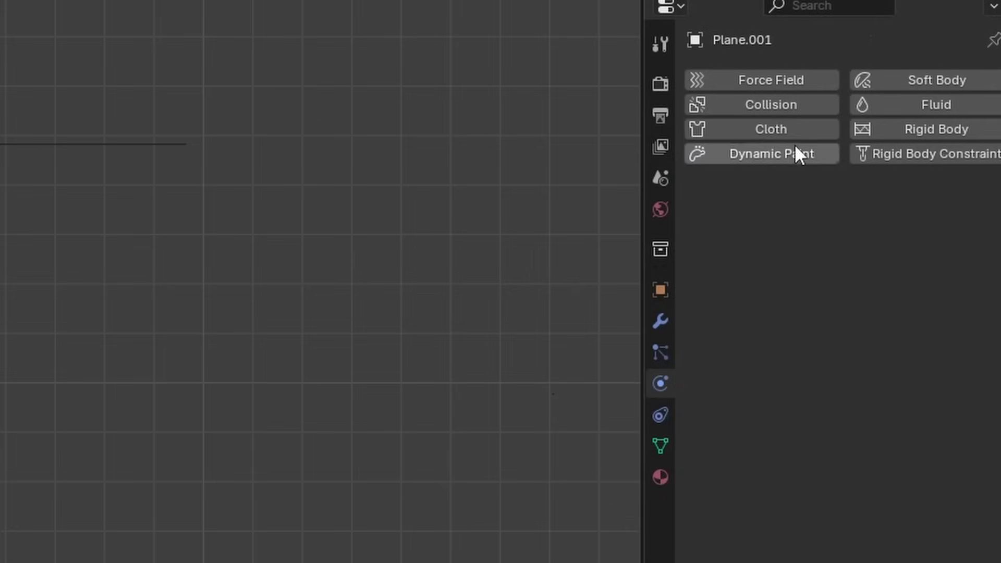
left_click(799, 128)
scroll(733, 353, "down", 10)
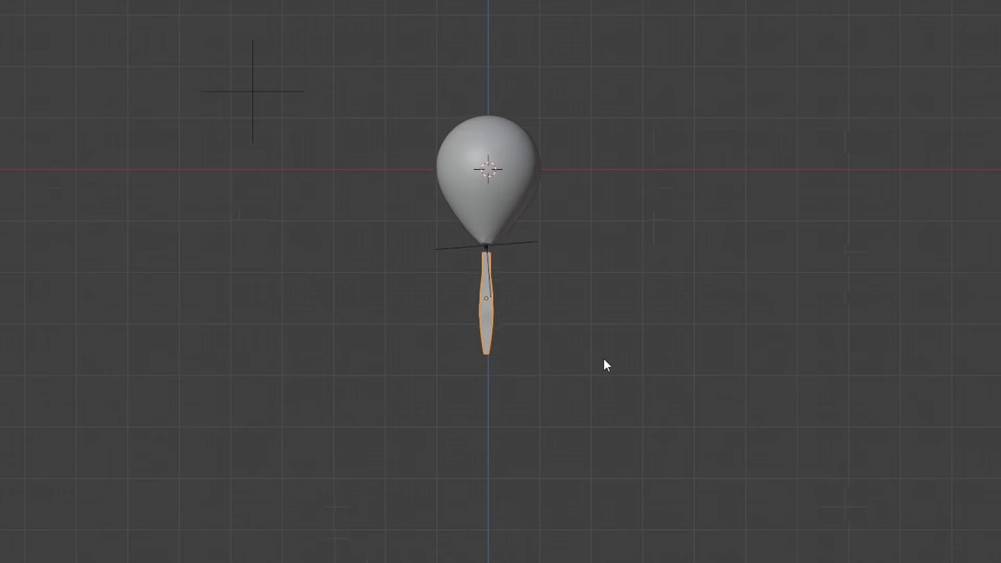
key("space")
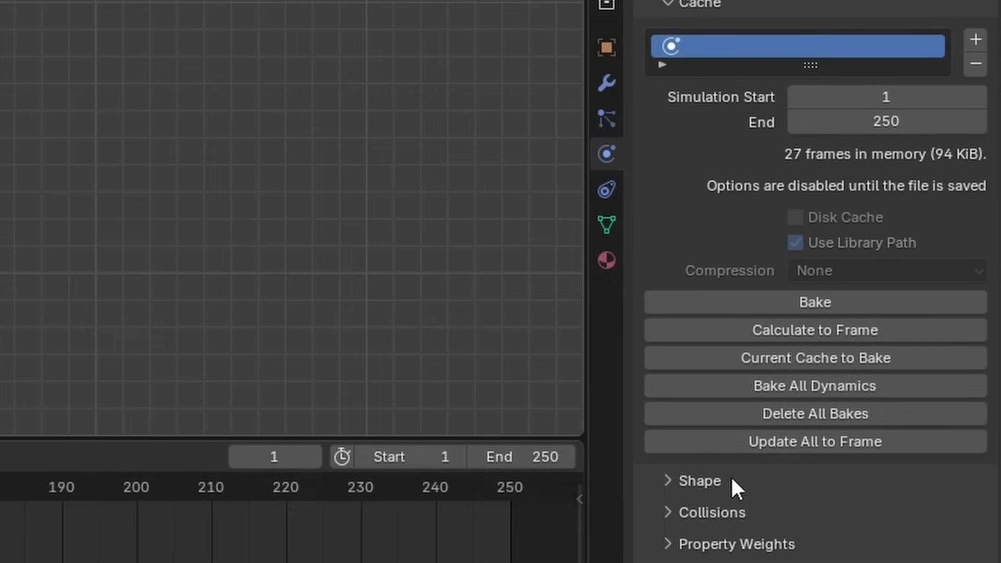
- Set the cloth's Pin Group in its Shape settings to the "pin" vertex group
left_click(713, 482)
scroll(714, 484, "down", 5)
left_click(849, 331)
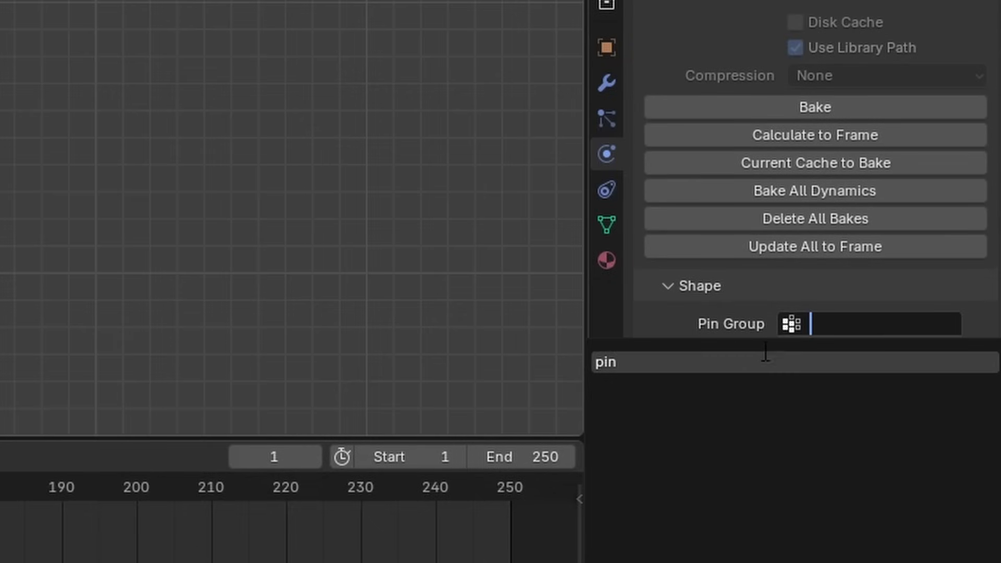
left_click(746, 361)
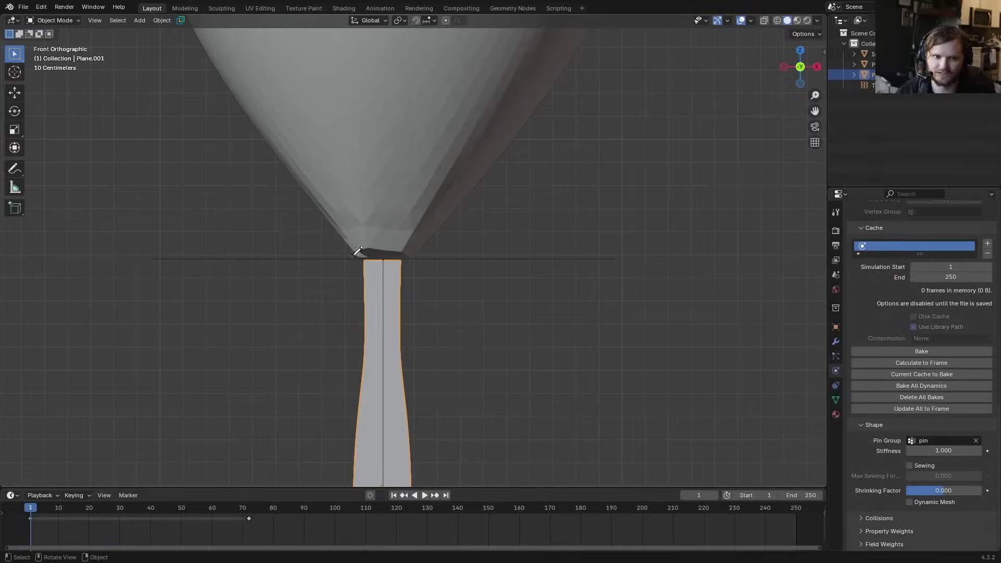
- Play the pinned string's simulation from a low angle, pause it, and examine the selected Turbulence force field
left_click_drag(358, 254, 366, 252)
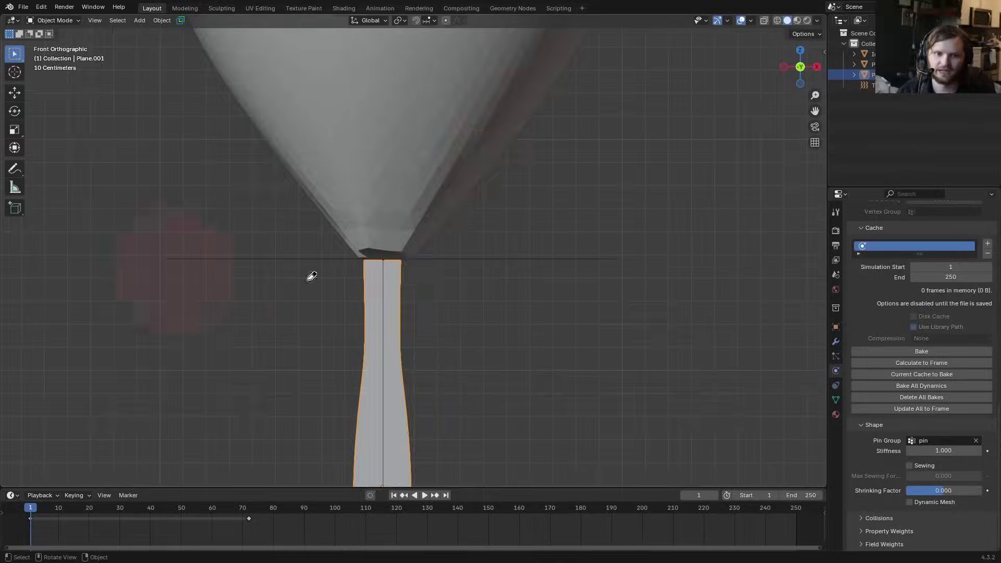
scroll(465, 230, "down", 6)
key("space")
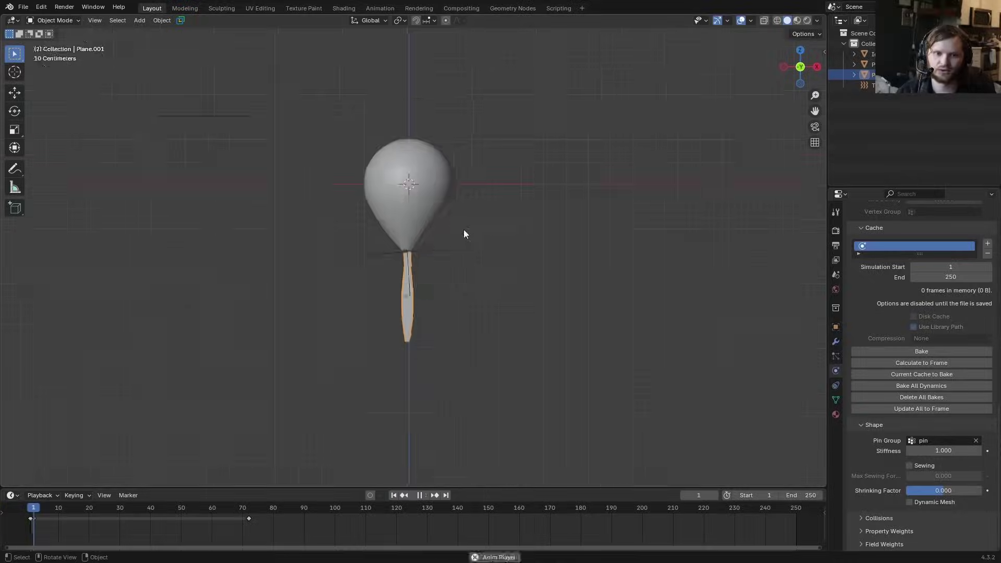
middle_click_drag(540, 201, 449, 372)
scroll(449, 371, "down", 3)
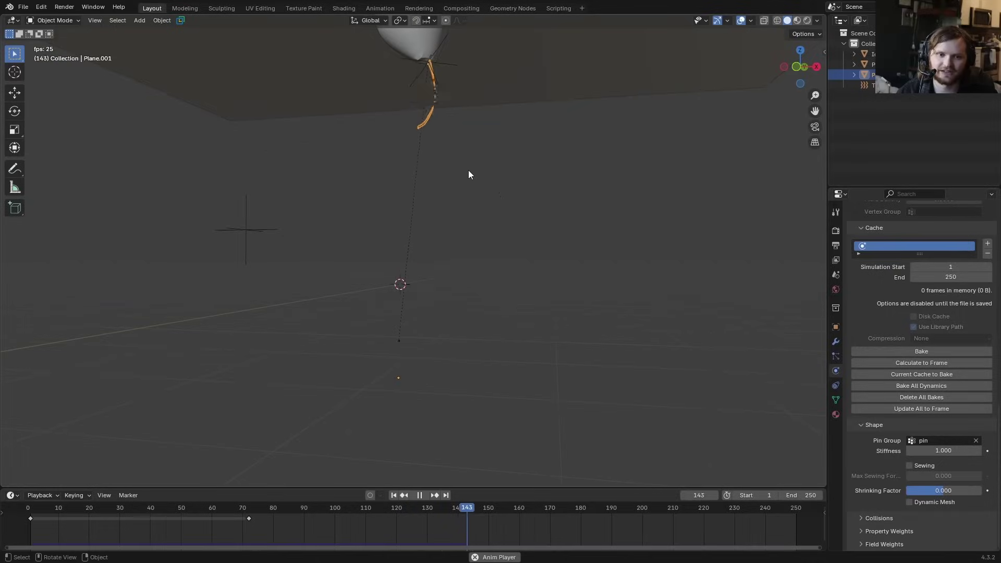
key("space")
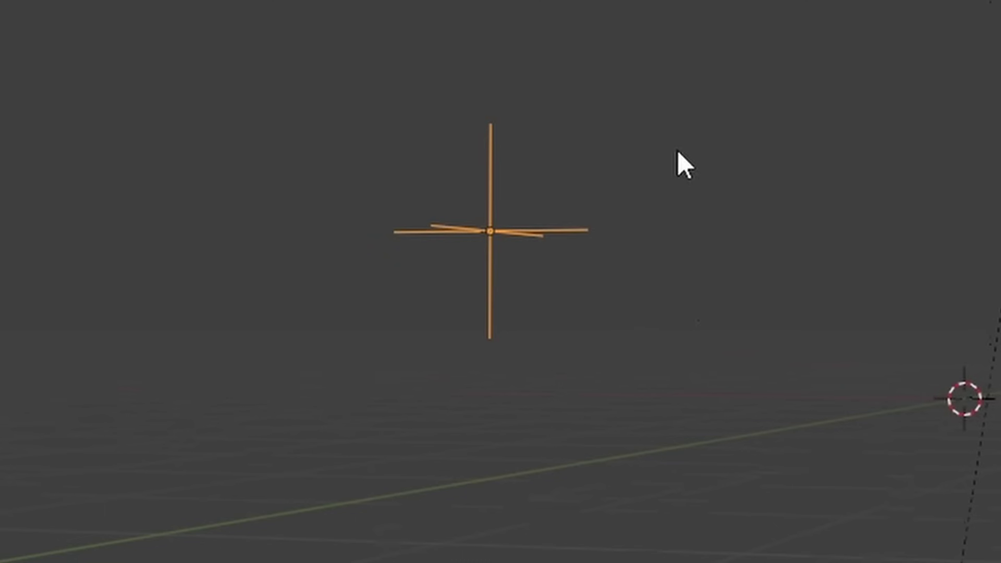
mouse_move(583, 133)
left_mouse_down()
mouse_move(304, 319)
mouse_move(314, 234)
left_mouse_up()
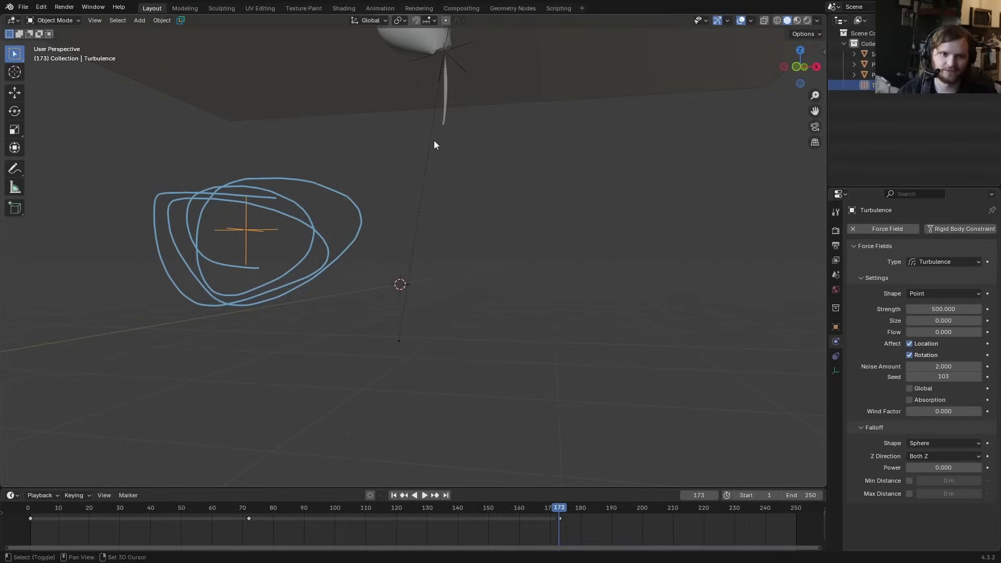
- Set the Turbulence field weight of the string's cloth to 0.15
middle_click_drag(435, 142, 451, 221, "shift")
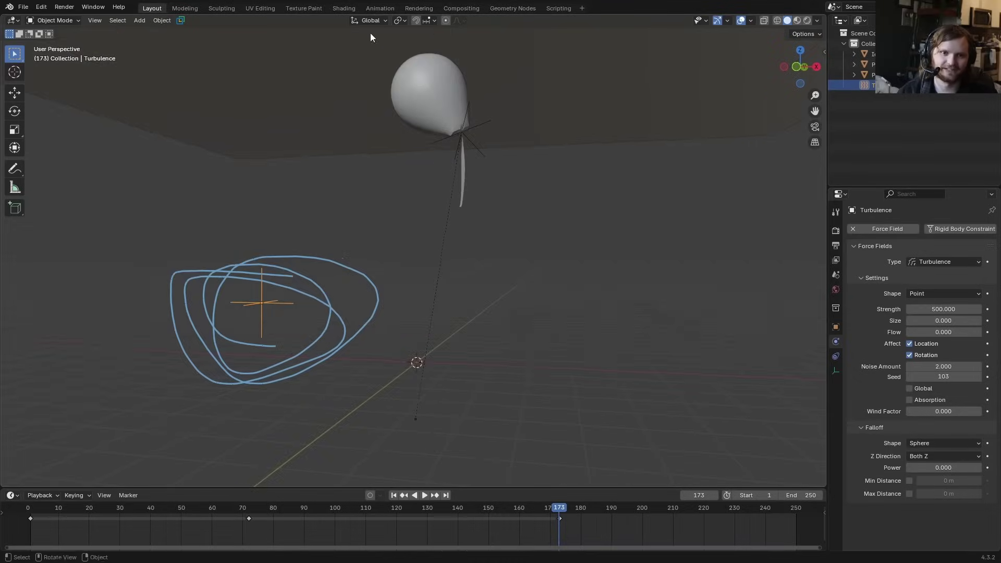
right_click_drag(399, 315, 227, 315)
left_click(466, 197)
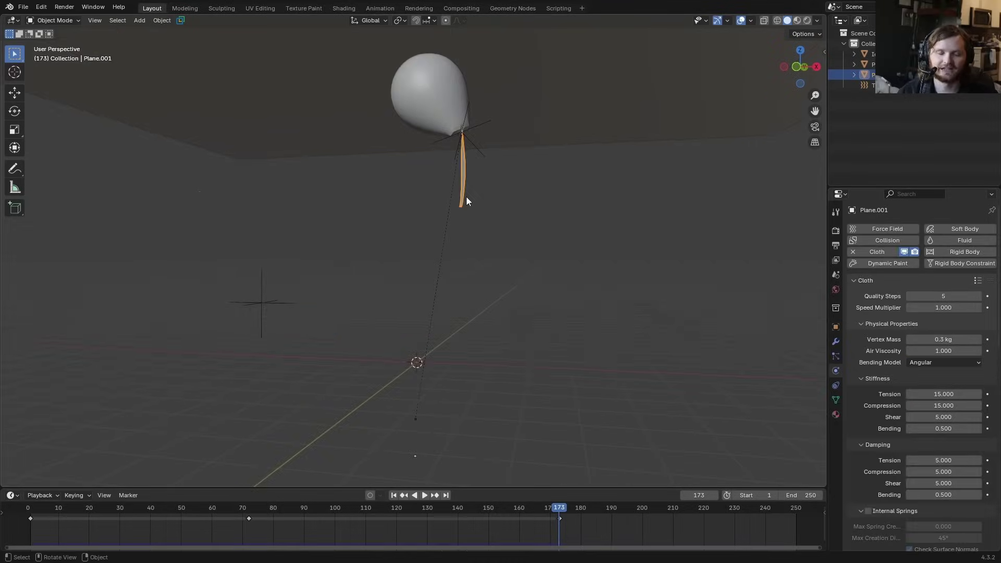
scroll(932, 409, "down", 20)
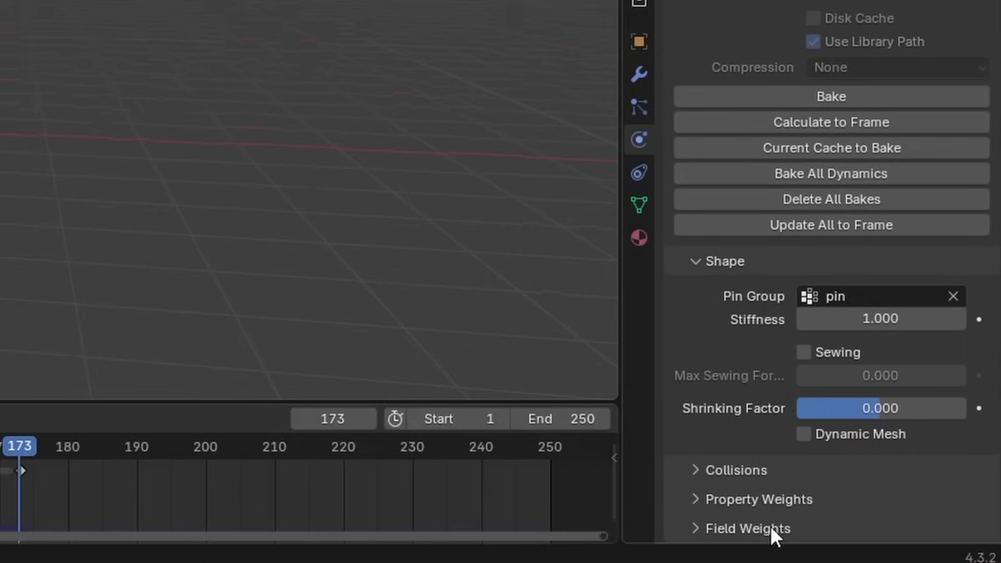
left_click(770, 525)
scroll(795, 270, "down", 10)
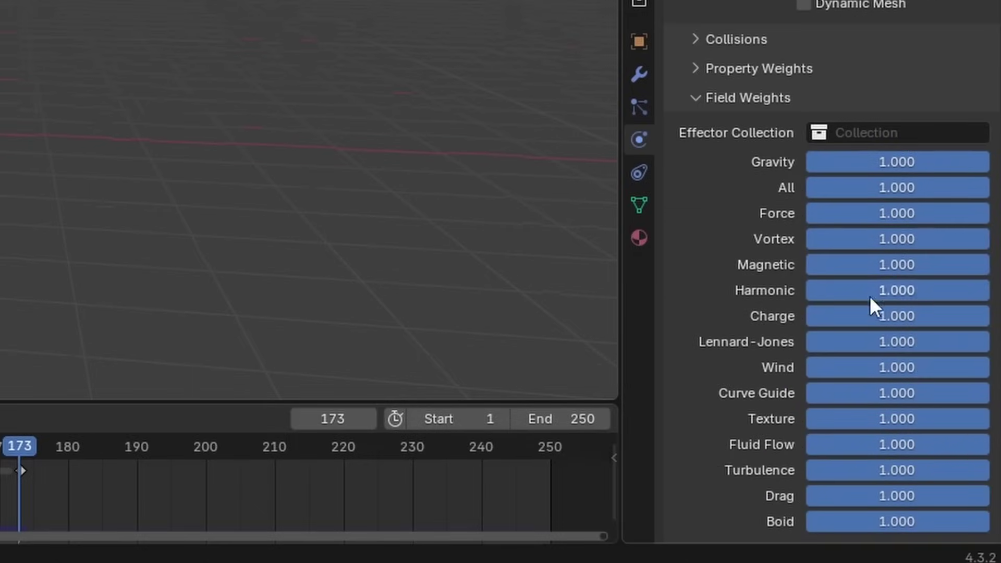
double_click(876, 472)
type(".15")
key("Return")
- Replay the simulation from the first frame and scrub back through it to check the string at the balloon's neck
key("shift+Left")
key("space")
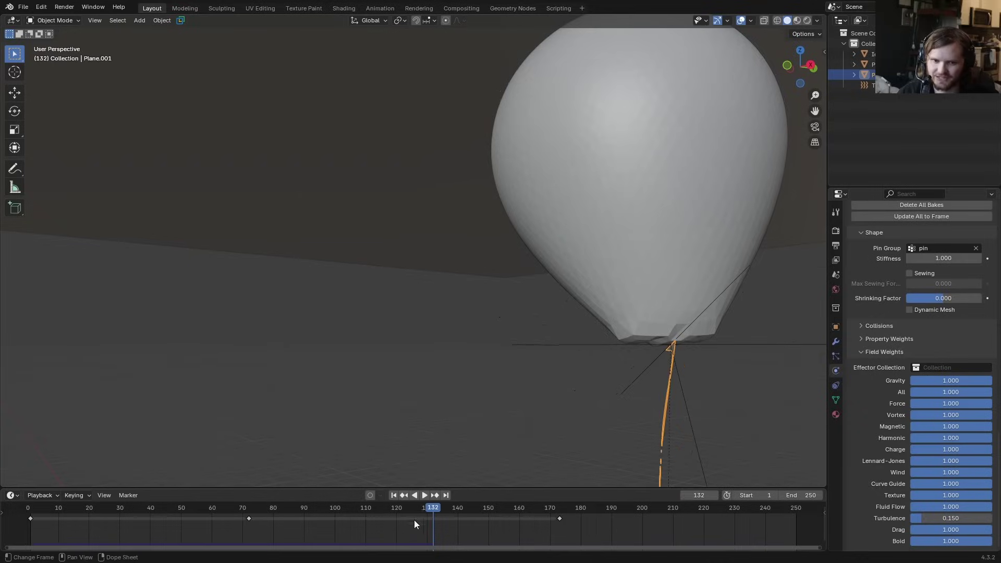
left_click_drag(414, 520, 320, 499)
key("space")
key("space")
key("Escape")
- Add Collision physics to the balloon and test it by playing the animation
left_click(498, 84)
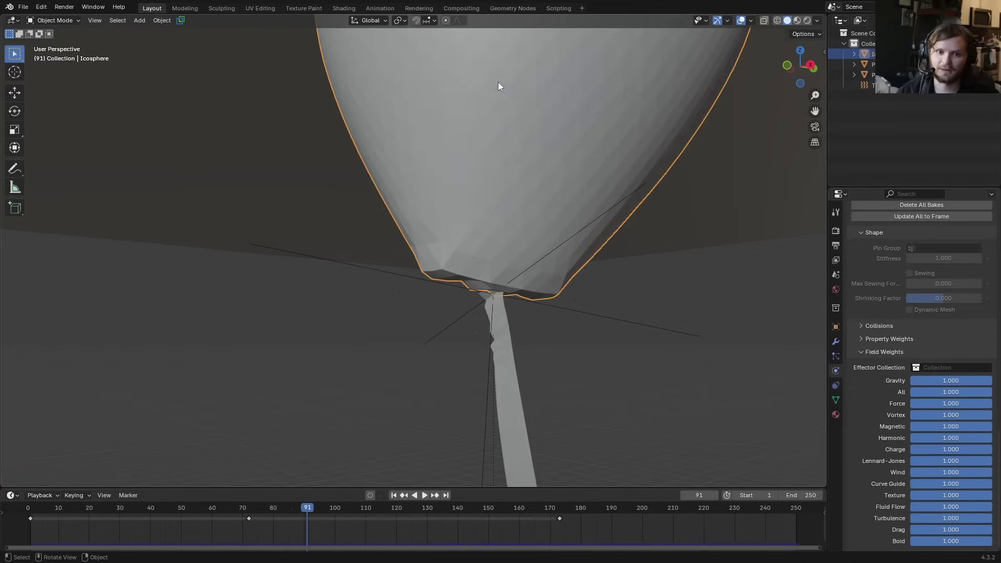
scroll(931, 319, "up", 15)
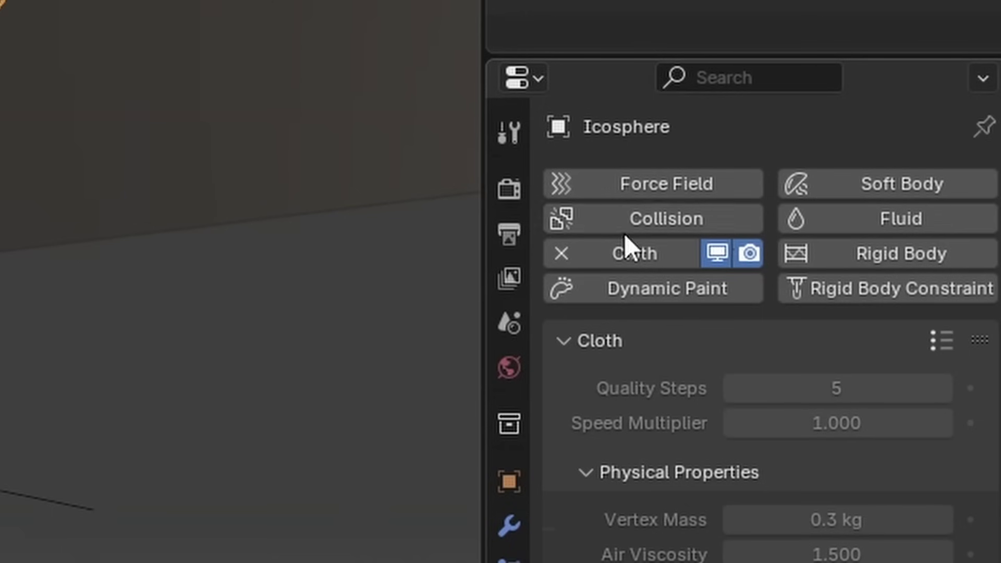
left_click(891, 239)
scroll(559, 252, "down", 8)
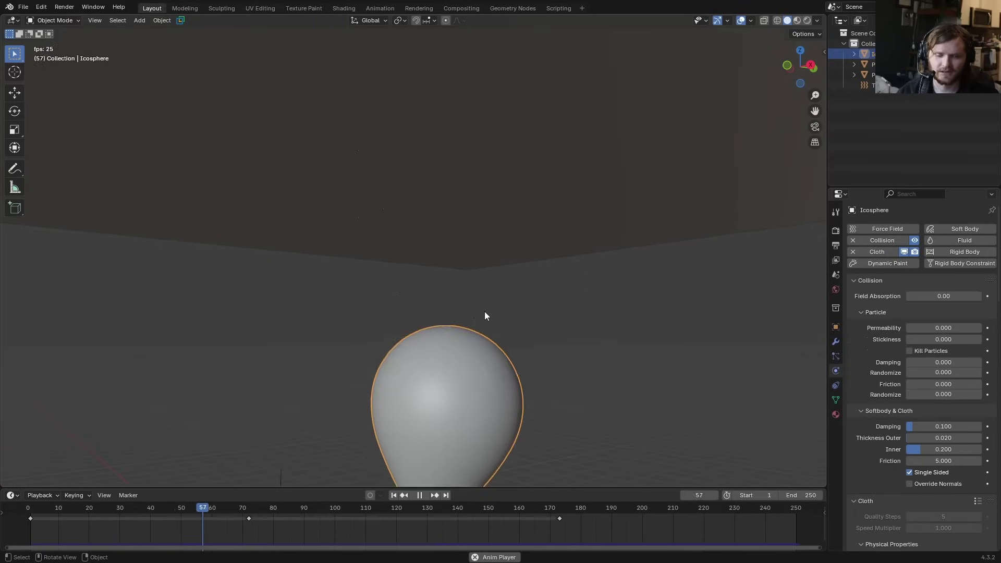
key("space")
- Enable Self Collisions for the string's cloth and set its collision quality to 4
scroll(452, 339, "up", 8)
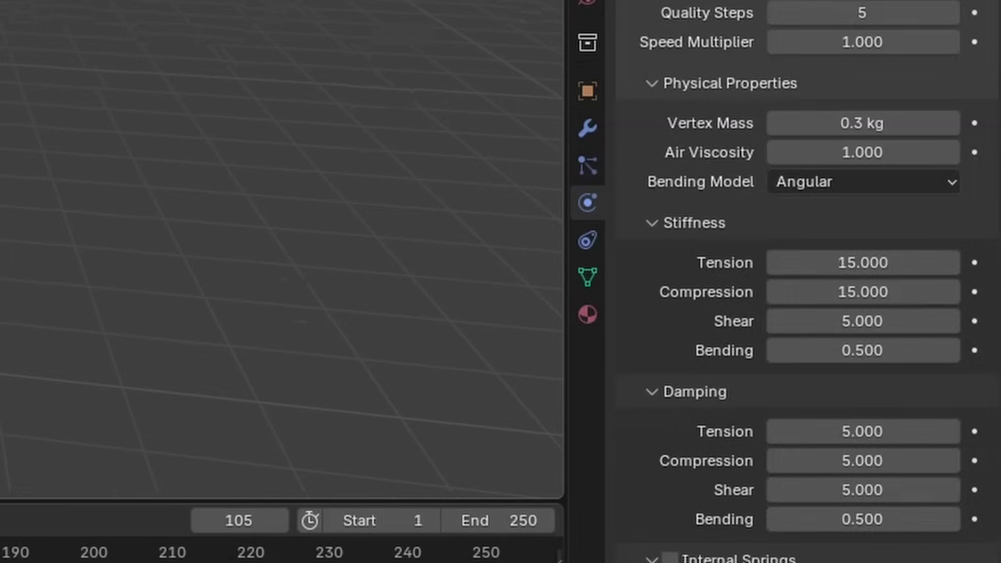
scroll(681, 464, "down", 12)
left_click(692, 492)
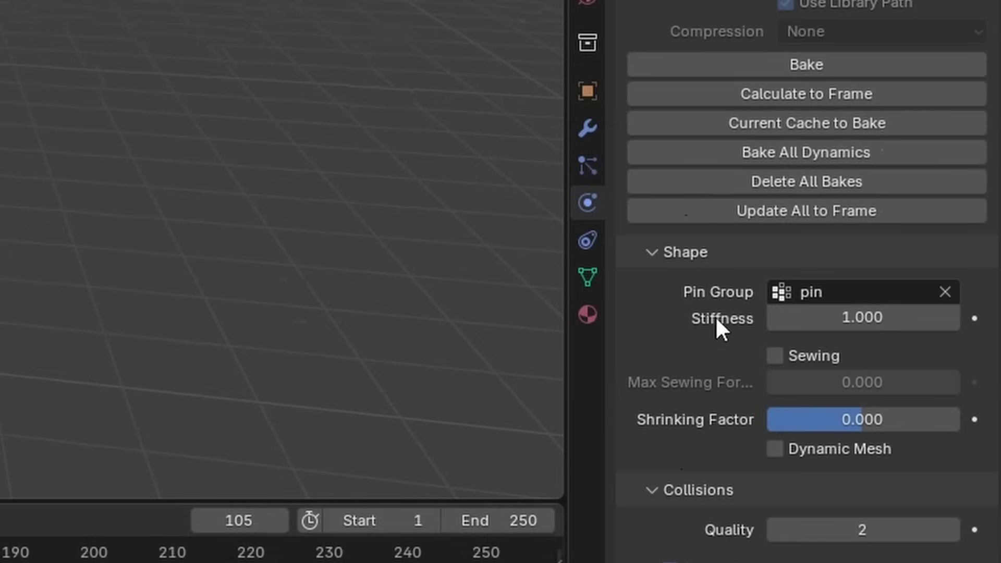
scroll(730, 318, "down", 10)
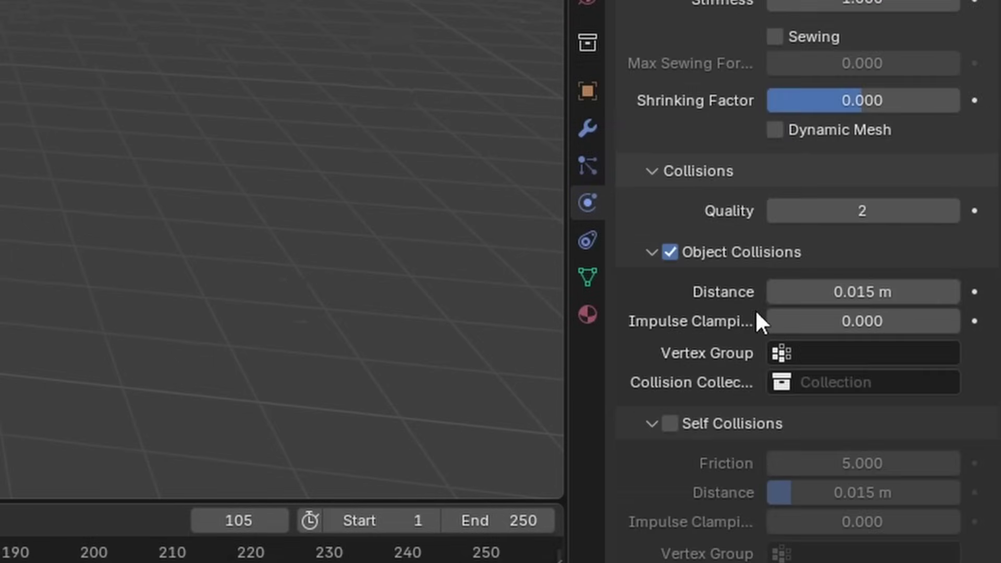
left_click(671, 424)
left_click(954, 217)
left_click(953, 217)
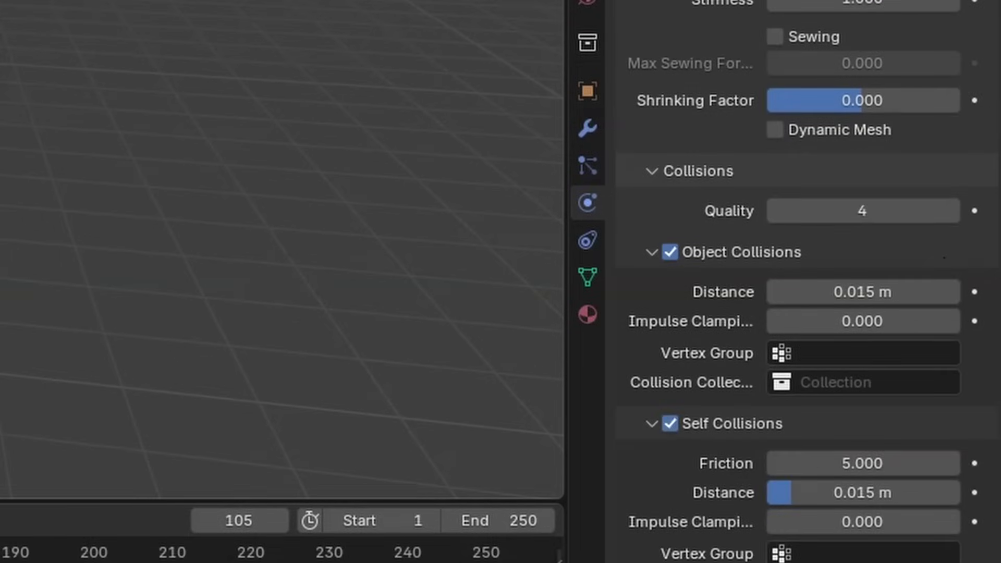
- Bake the string's cloth simulation and examine the string's lower end up close
scroll(706, 237, "down", 15)
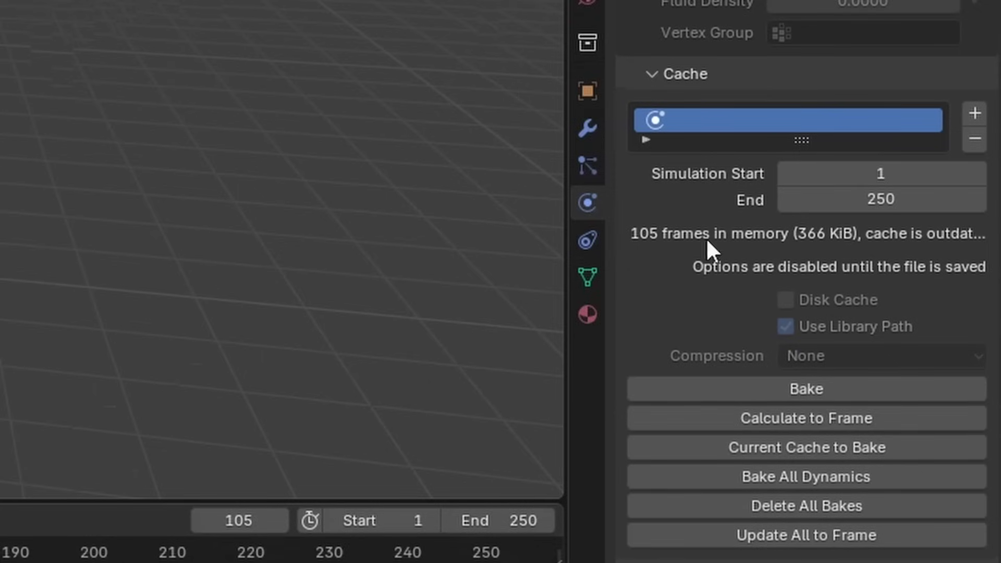
left_click(807, 387)
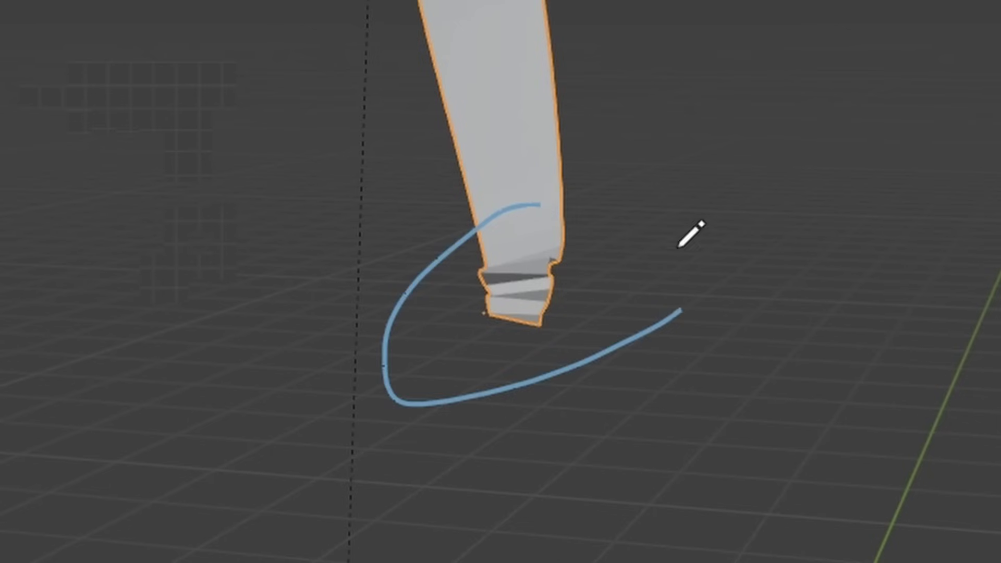
mouse_move(679, 248)
left_mouse_down()
mouse_move(463, 368)
mouse_move(509, 334)
left_mouse_up()
scroll(520, 317, "up", 1)
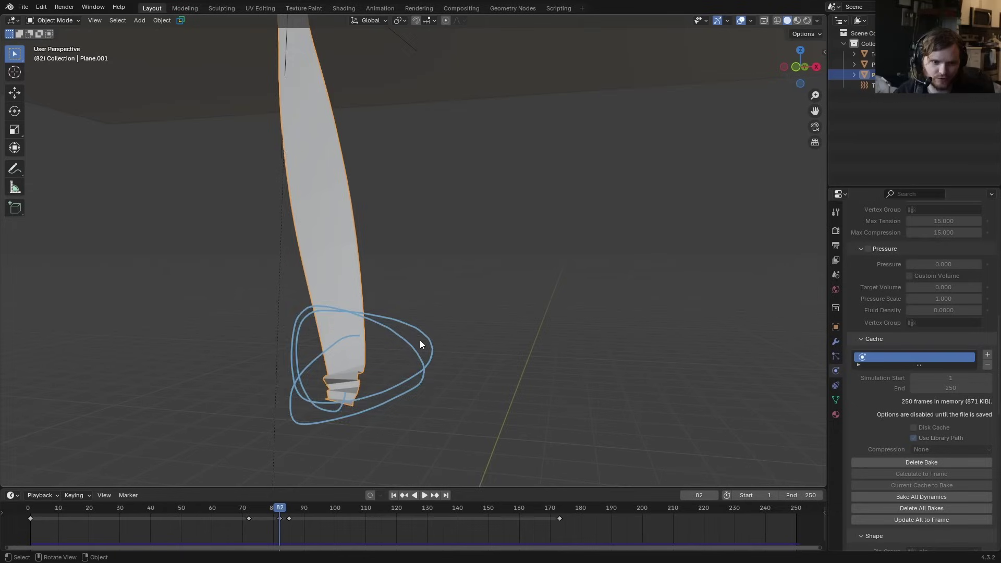
mouse_move(420, 340)
middle_mouse_down()
mouse_move(308, 383)
mouse_move(376, 344)
mouse_move(348, 355)
mouse_move(363, 315)
middle_mouse_up()
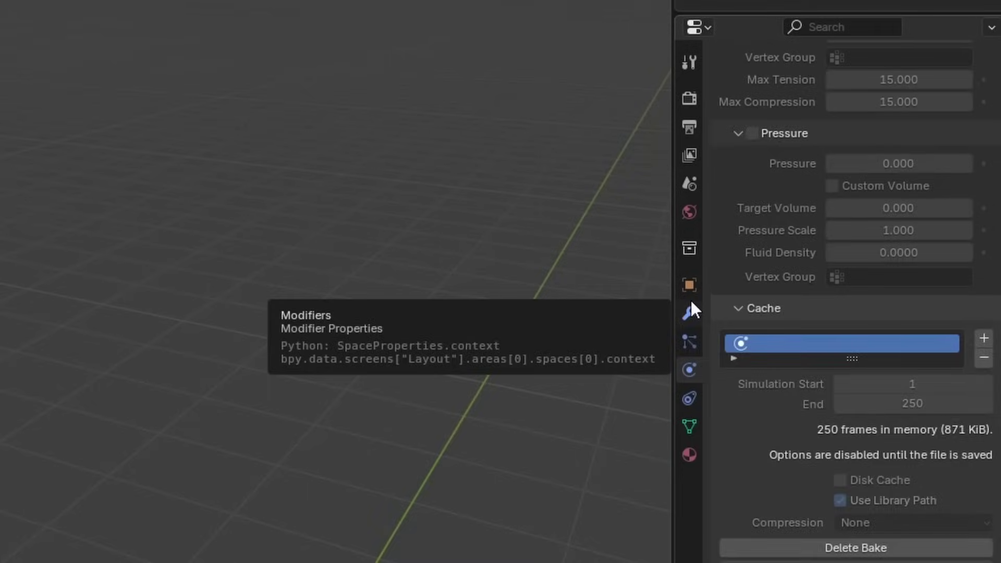
- Add a Subdivision Surface modifier to the string and apply auto smooth shading to it
left_click(836, 341)
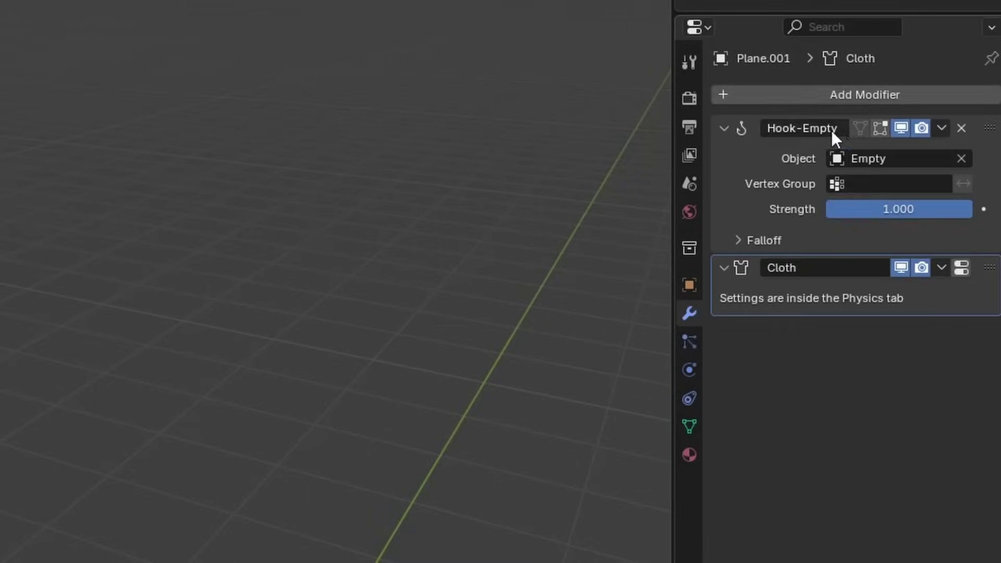
left_click(837, 99)
type("sub")
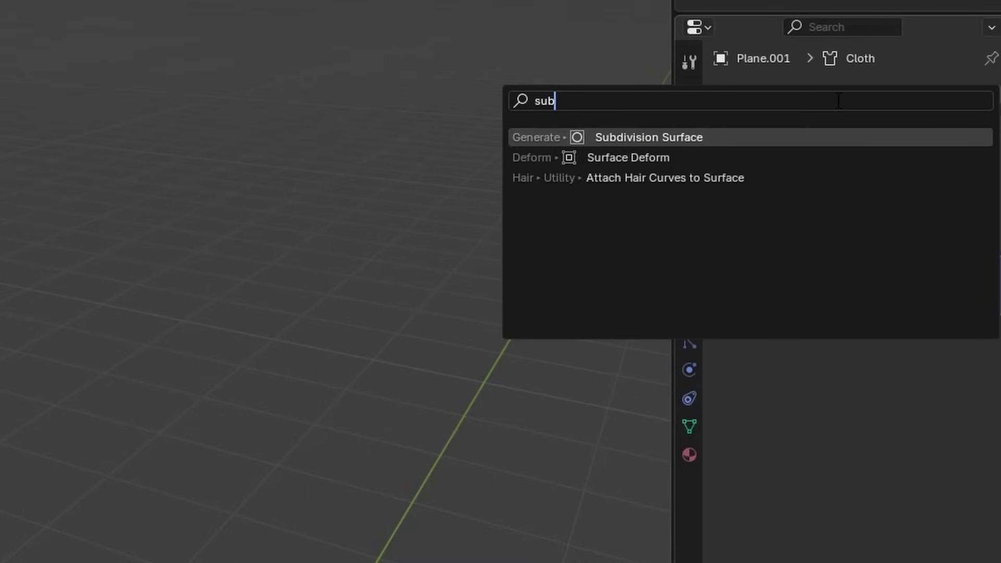
key("Return")
right_click(349, 368)
left_click(348, 369)
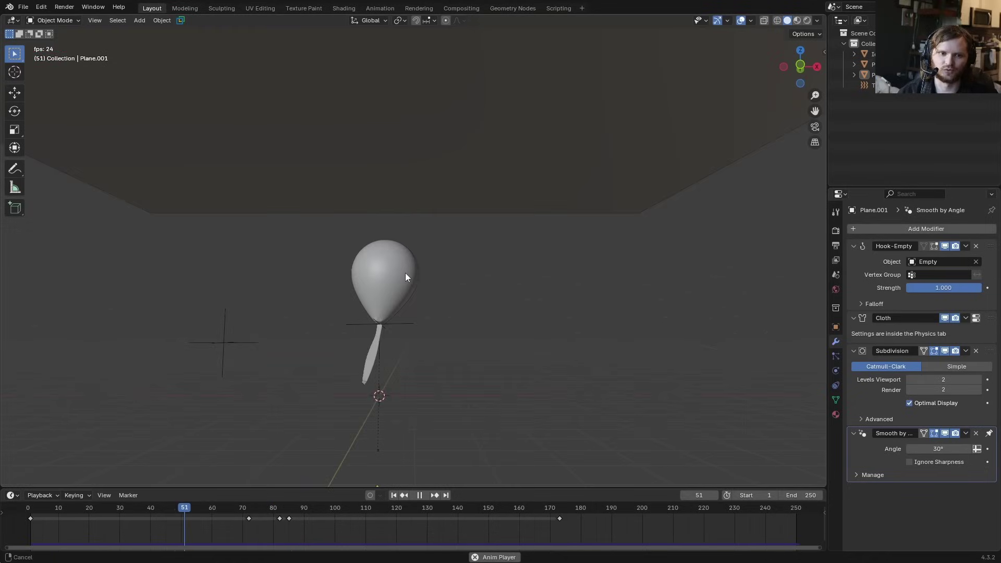
middle_click_drag(405, 273, 406, 325, "shift")
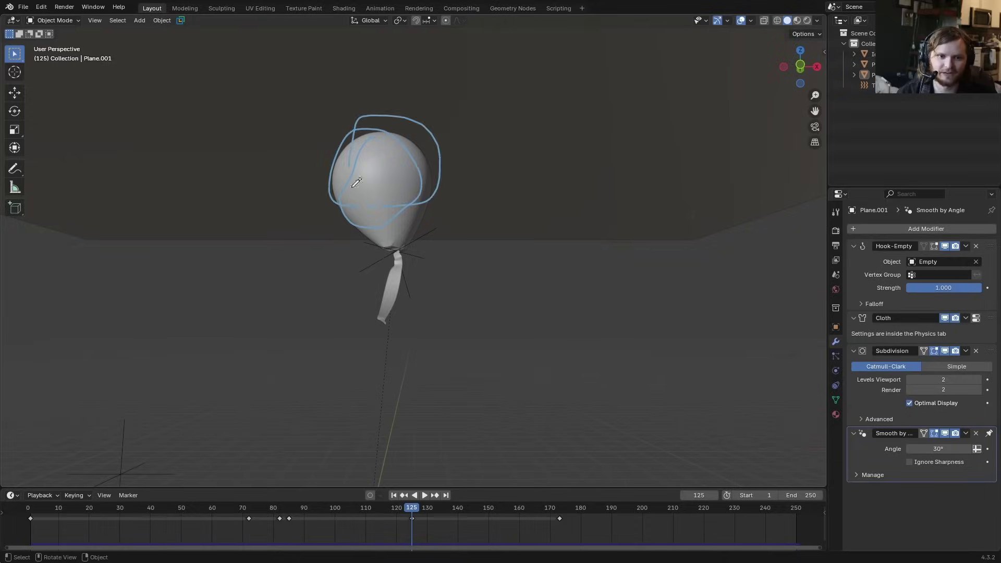
- Add a particle system of type Hair to the balloon and play the animation to test it
right_click_drag(499, 107, 473, 176)
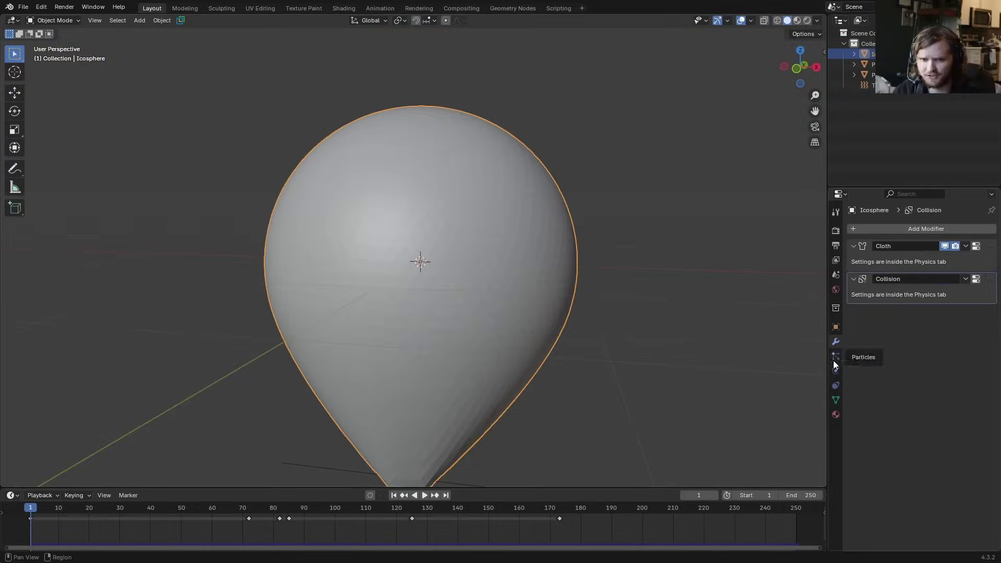
left_click(836, 356)
left_click(994, 105)
key("space")
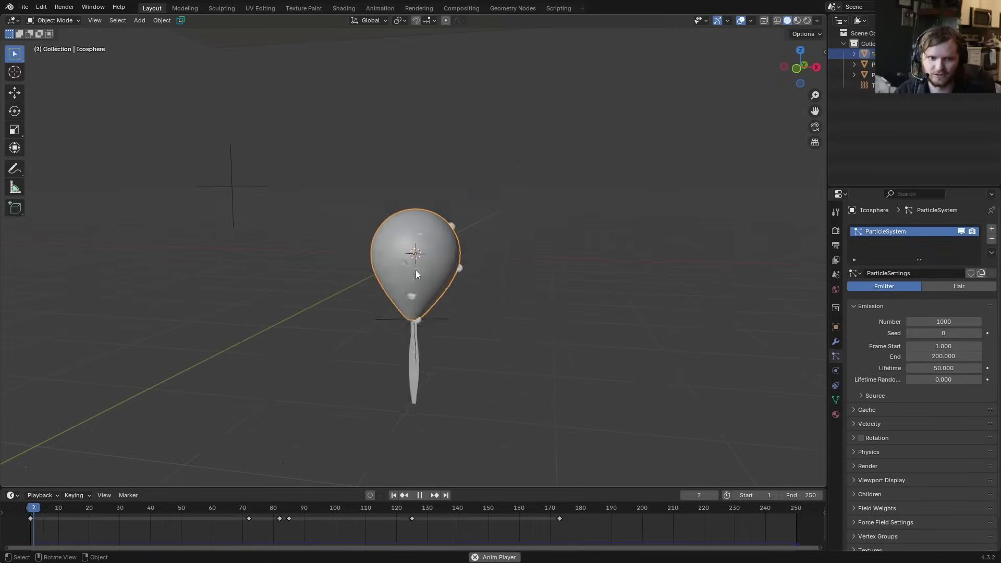
key("space")
left_click(945, 289)
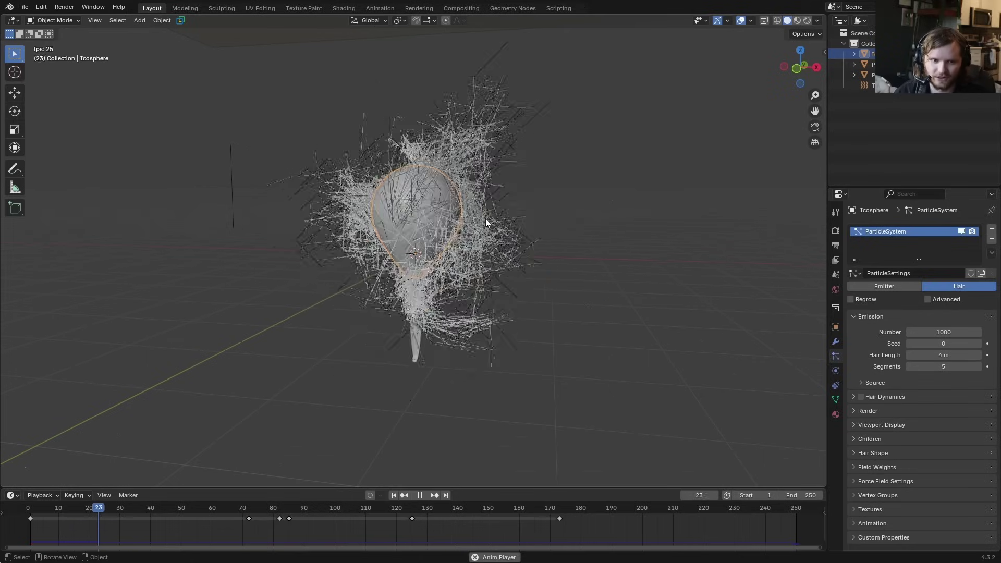
key("space")
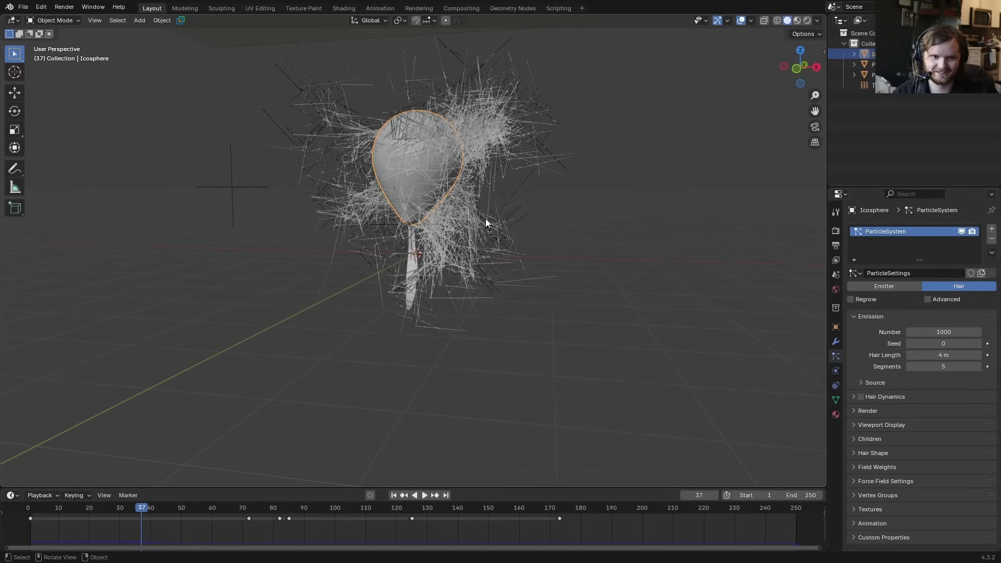
- Enable Use Modifier Stack in the source settings of the balloon's hair emission
scroll(486, 219, "up", 2)
middle_click_drag(447, 192, 435, 266, "shift")
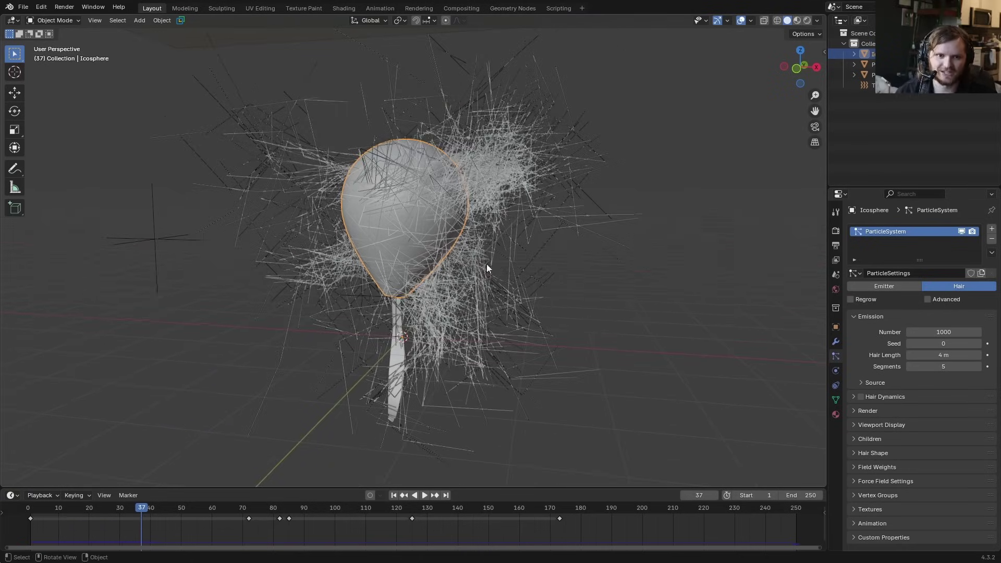
left_click(876, 383)
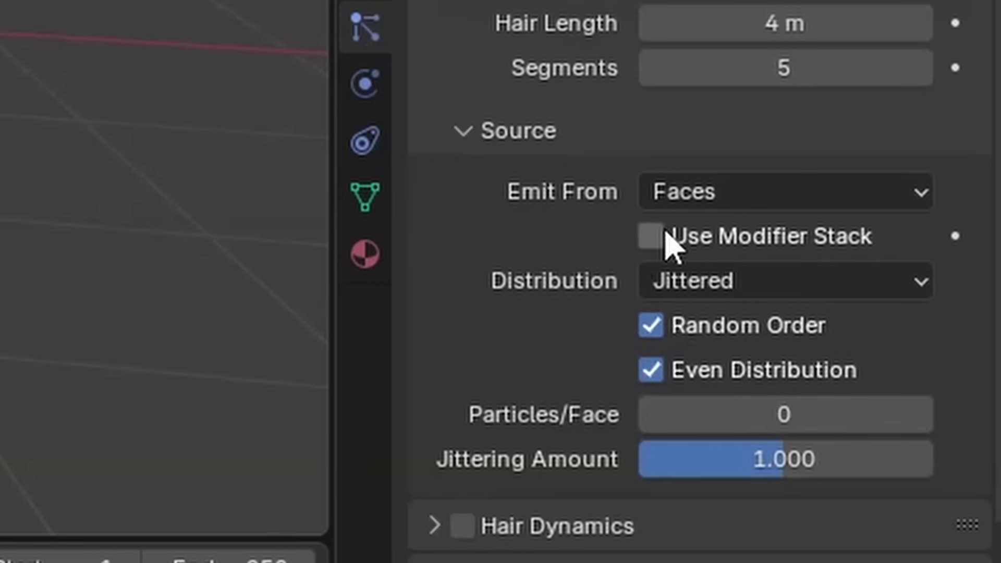
left_click(916, 409)
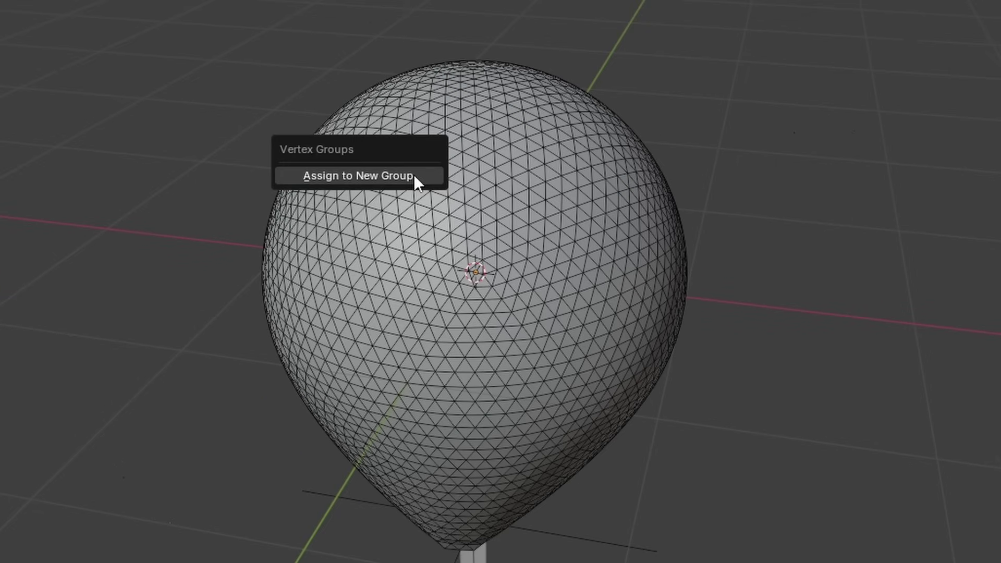
- Create a new vertex group on the balloon mesh and switch to Weight Paint mode
left_click(414, 174)
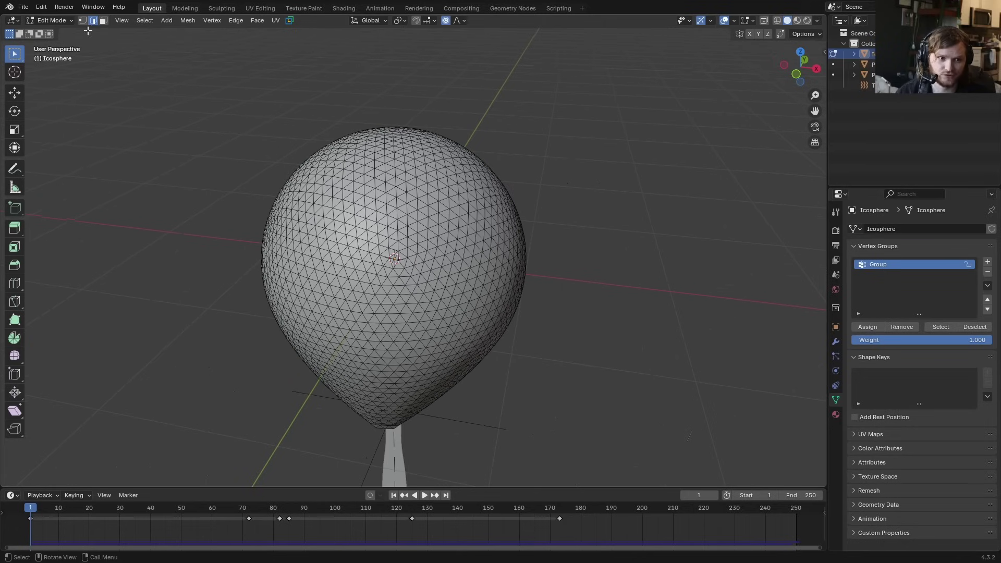
left_click(66, 21)
left_click(190, 261)
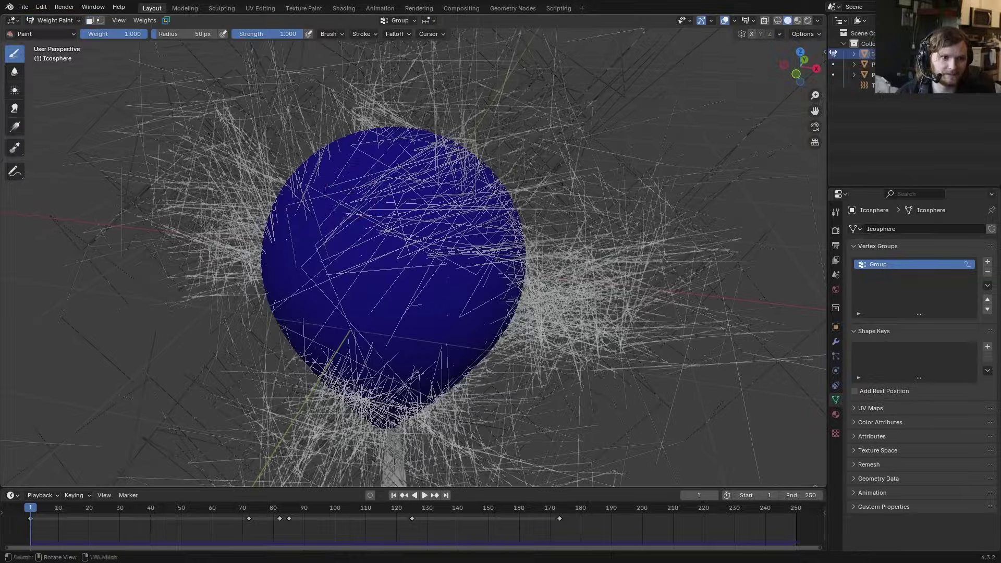
- Enlarge the brush and paint full weight over the upper part of the balloon from all sides
key("f")
left_click(410, 193)
mouse_move(409, 193)
left_mouse_down()
mouse_move(402, 177)
mouse_move(460, 181)
mouse_move(398, 178)
left_mouse_up()
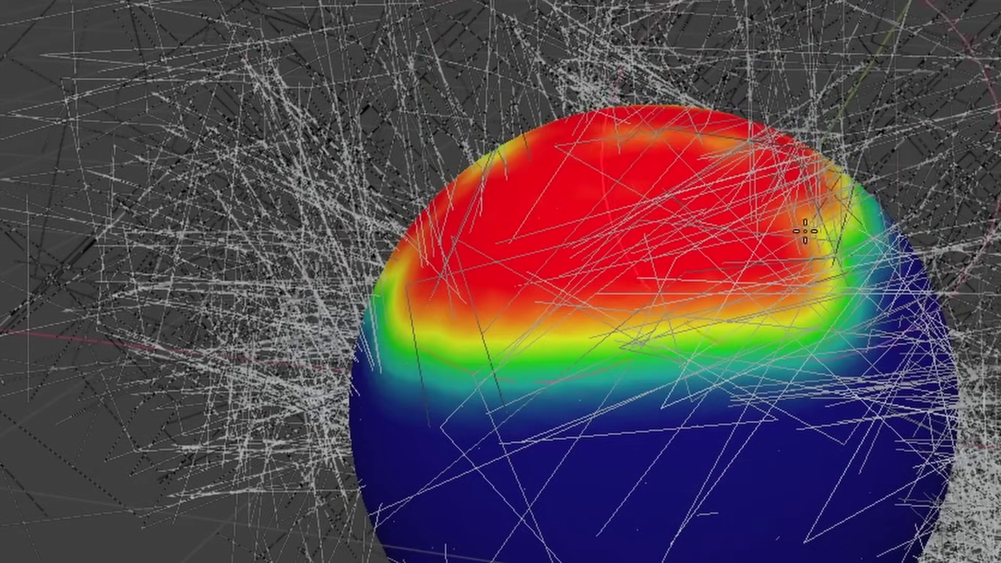
left_click_drag(664, 223, 844, 224)
middle_click_drag(844, 224, 662, 219)
mouse_move(563, 224)
left_mouse_down()
mouse_move(431, 227)
mouse_move(515, 110)
left_mouse_up()
mouse_move(515, 109)
middle_mouse_down()
mouse_move(490, 156)
mouse_move(548, 128)
mouse_move(459, 209)
mouse_move(130, 214)
middle_mouse_up()
- Set the hair particle system's Density vertex group to "Group"
left_click(837, 356)
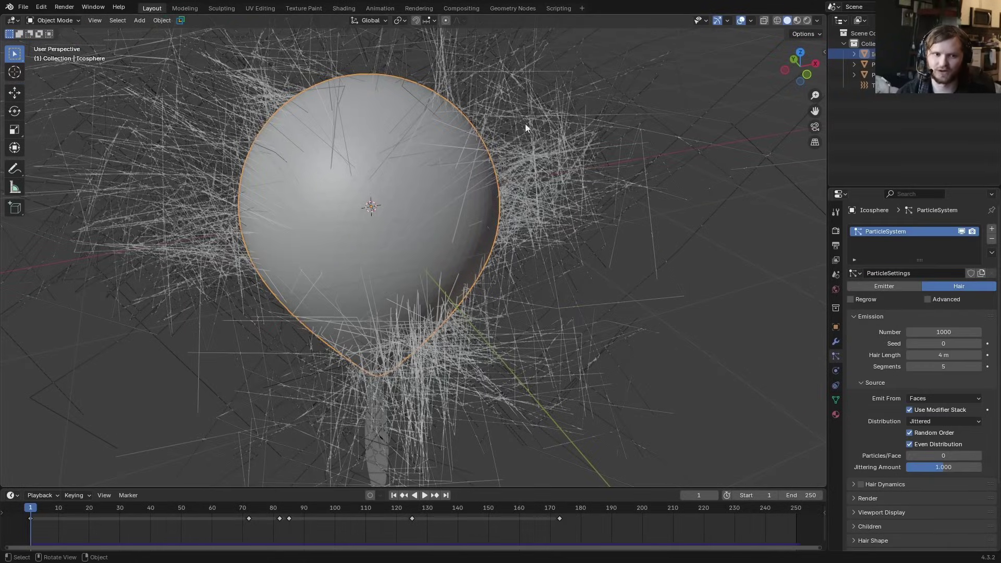
scroll(876, 420, "down", 5)
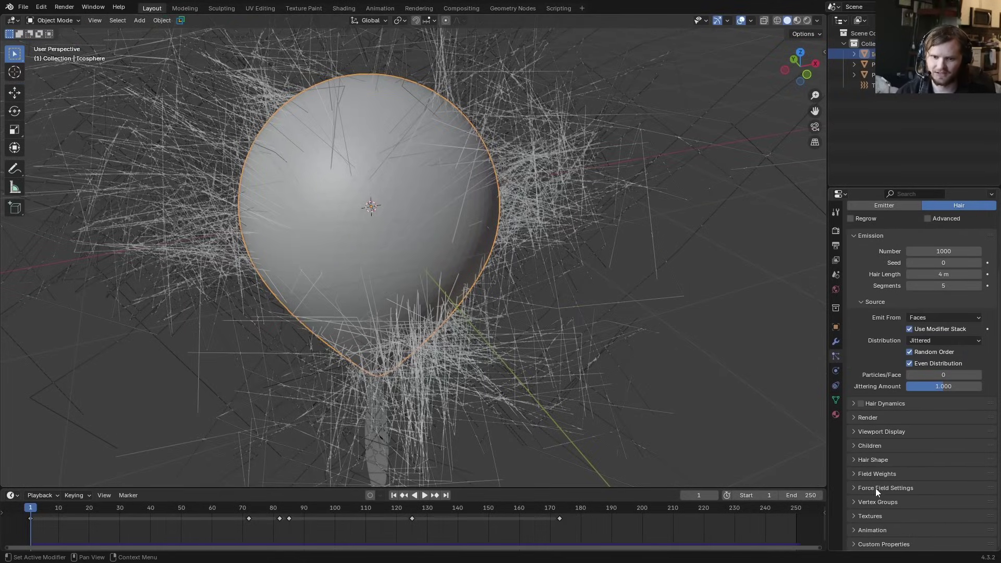
left_click(876, 503)
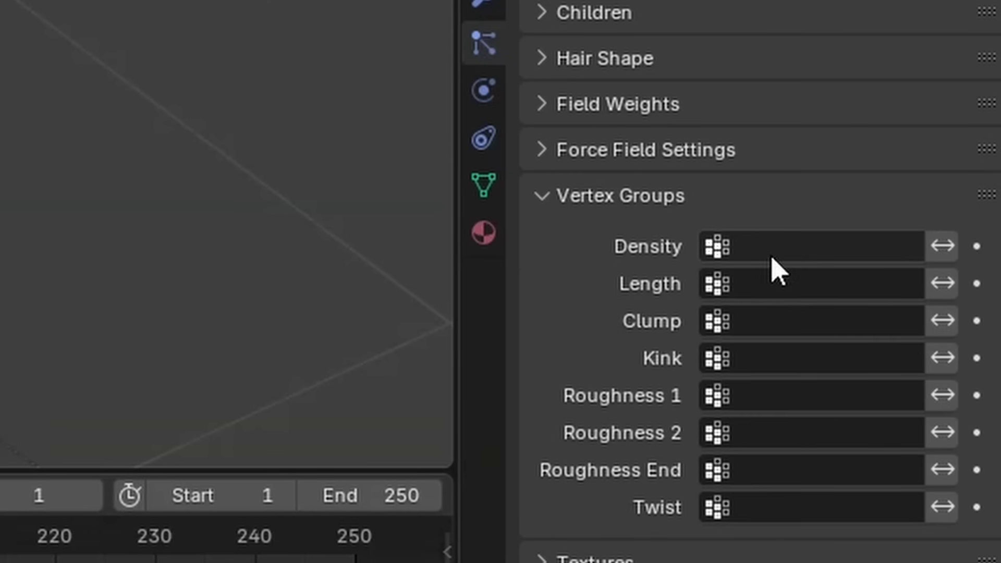
left_click(773, 258)
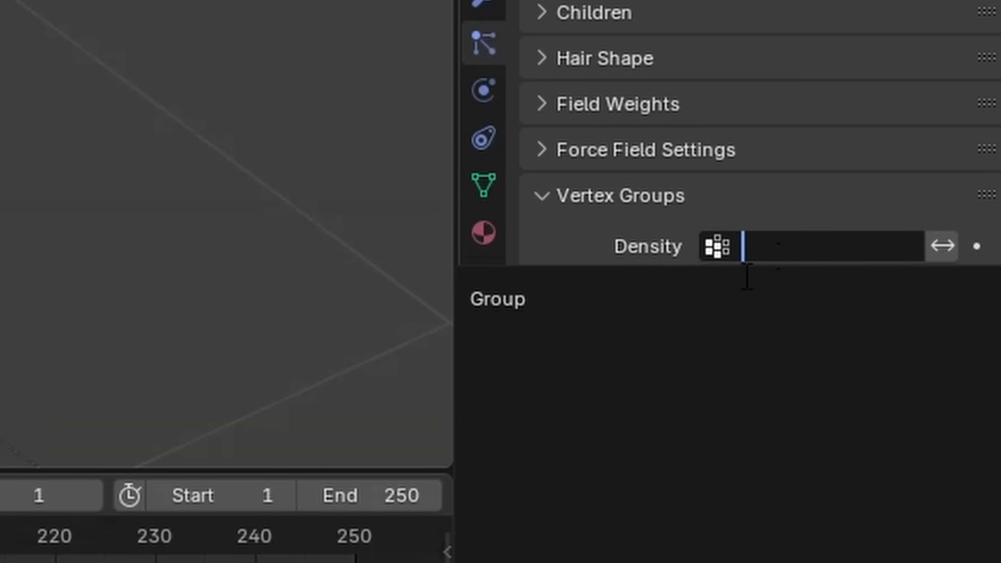
left_click(710, 293)
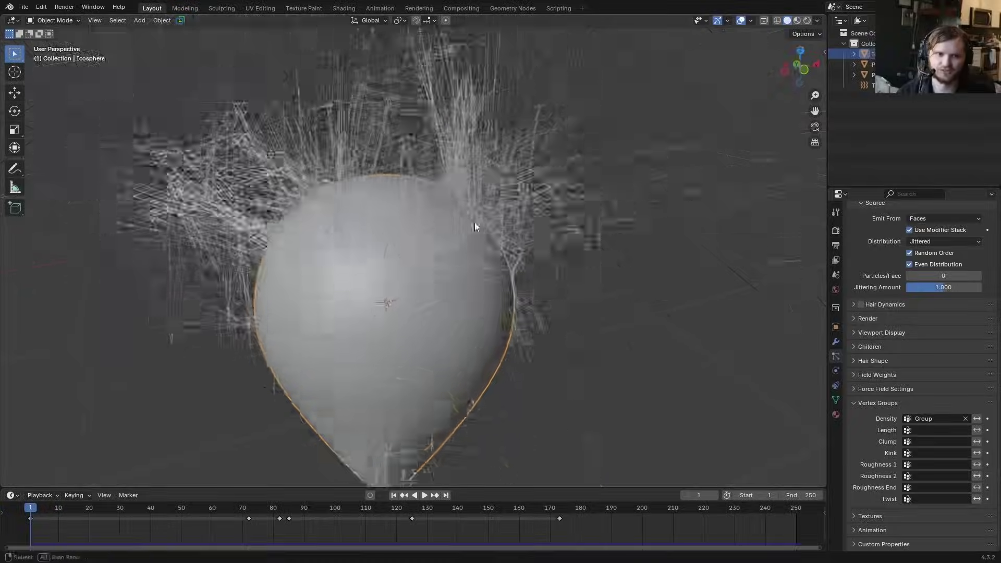
- Set the hair particles' length to 0.2 m and return the viewport to solid shading
middle_click_drag(475, 223, 428, 175)
scroll(962, 349, "up", 9)
left_click(966, 356)
type(".2")
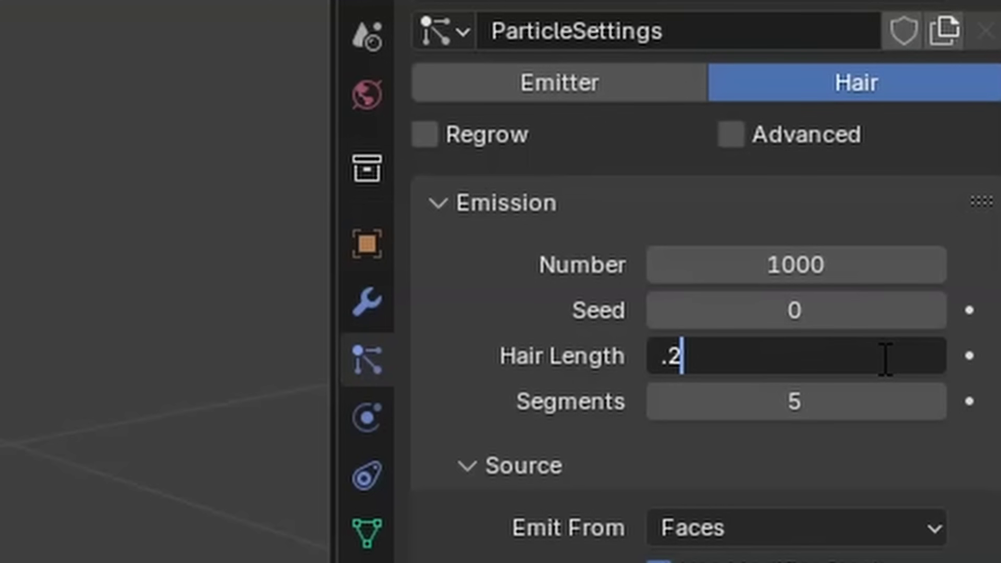
key("Return")
middle_click_drag(524, 286, 474, 127)
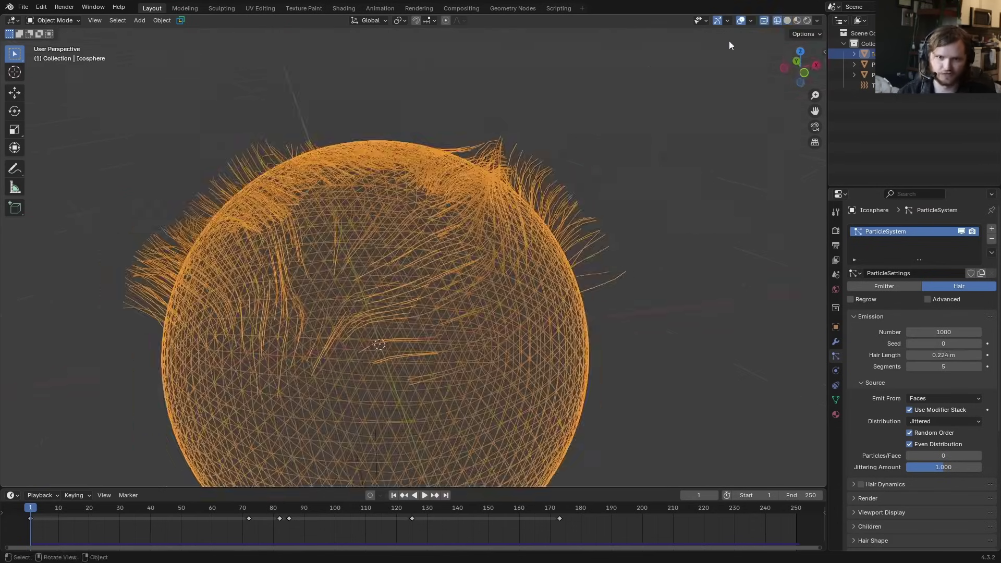
left_click(788, 20)
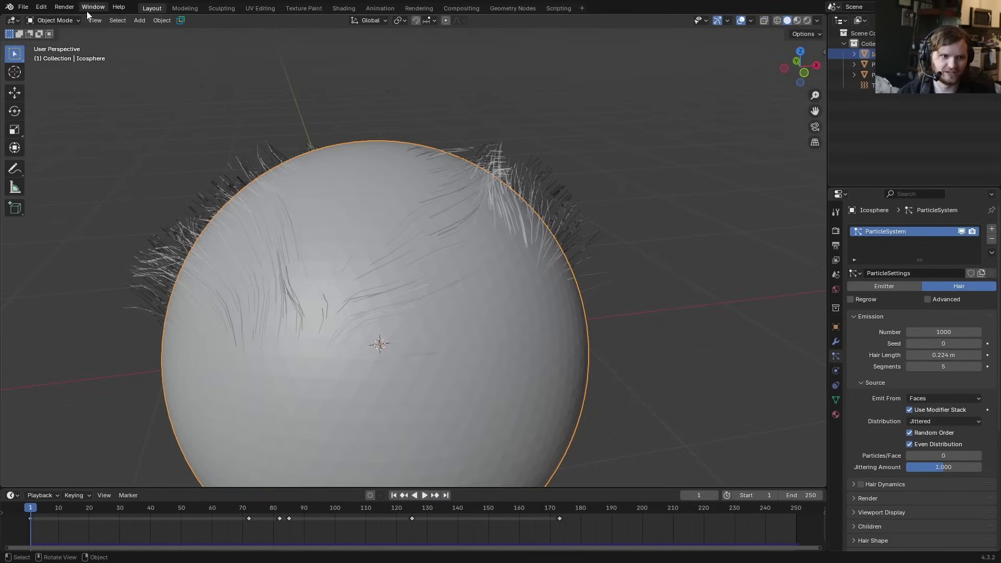
- Switch the balloon to Particle Edit mode and set the Editing Type to Particles in the tool options
left_click(52, 20)
left_click(73, 102)
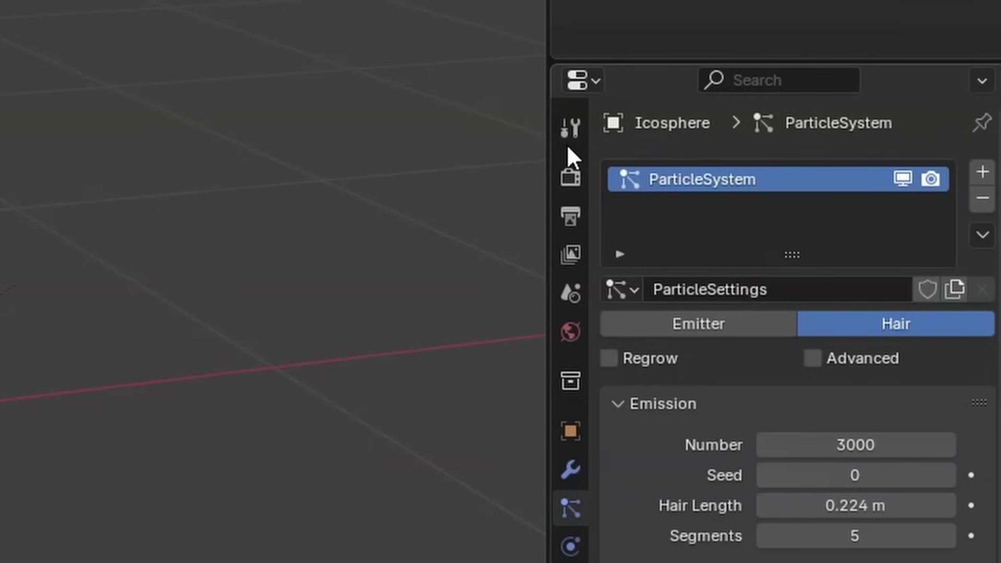
left_click(571, 128)
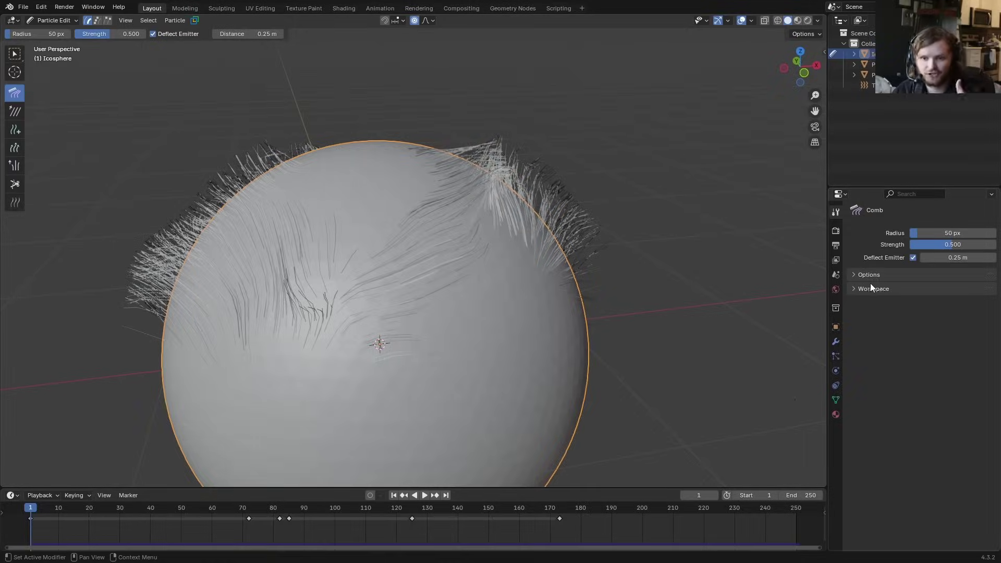
left_click(878, 270)
left_click(935, 291)
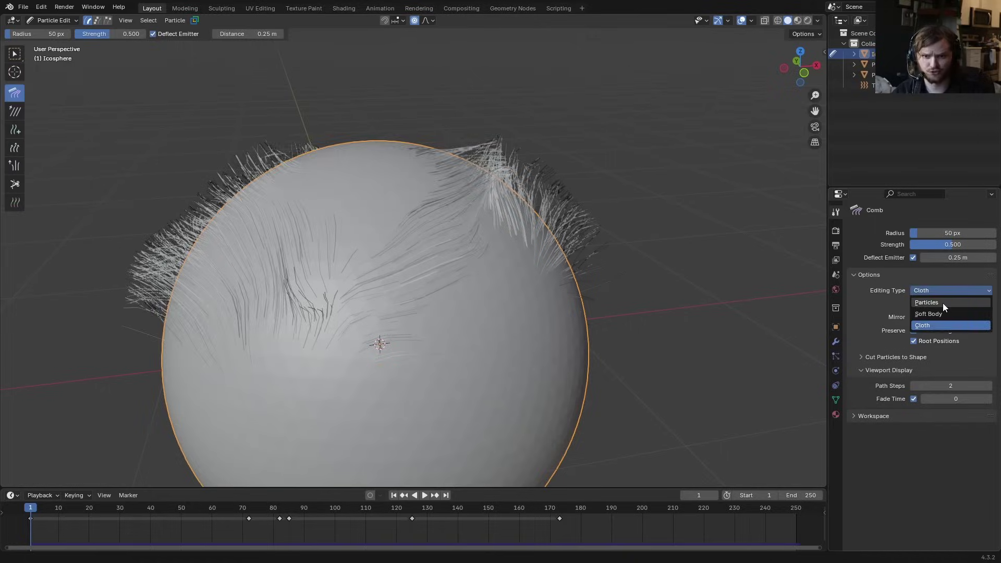
left_click(813, 250)
- Enlarge the Comb brush and comb the hair down over the balloon from several sides, sweeping the front strands outward
key("f")
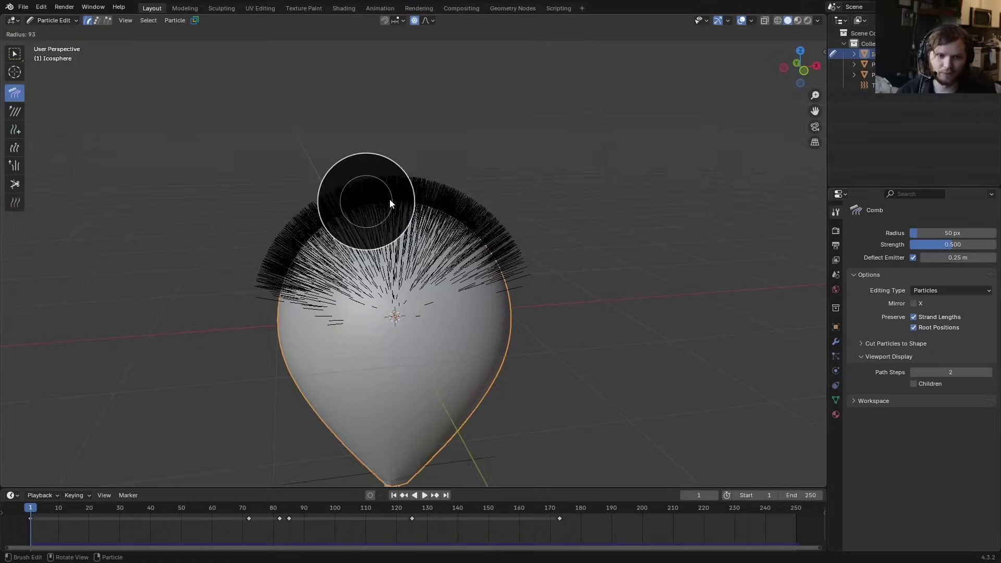
left_click(389, 200)
mouse_move(389, 200)
left_mouse_down()
mouse_move(311, 278)
mouse_move(409, 197)
mouse_move(556, 347)
left_mouse_up()
middle_click_drag(428, 215, 668, 214)
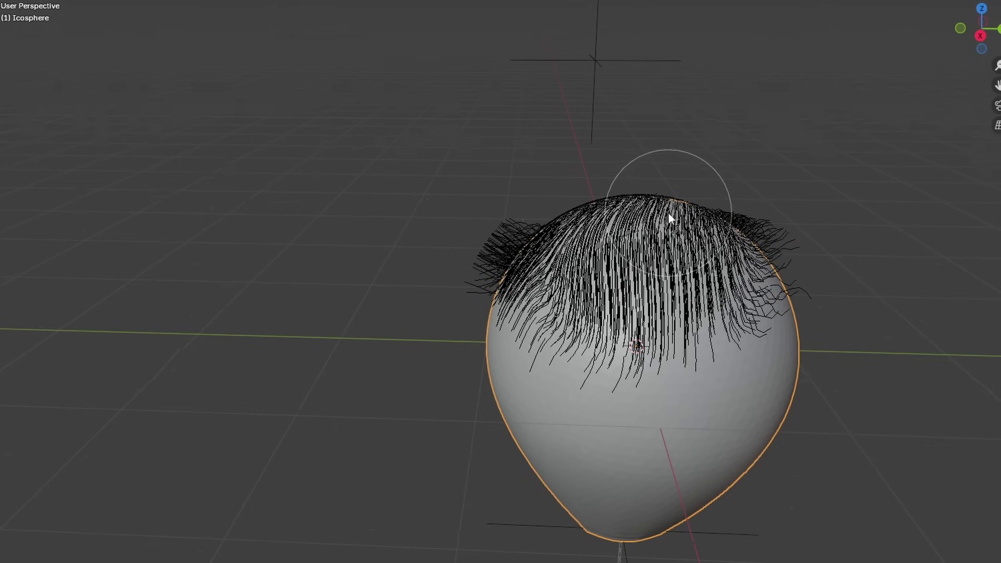
middle_click_drag(535, 283, 489, 290)
scroll(483, 307, "up", 4)
left_click_drag(482, 308, 291, 358)
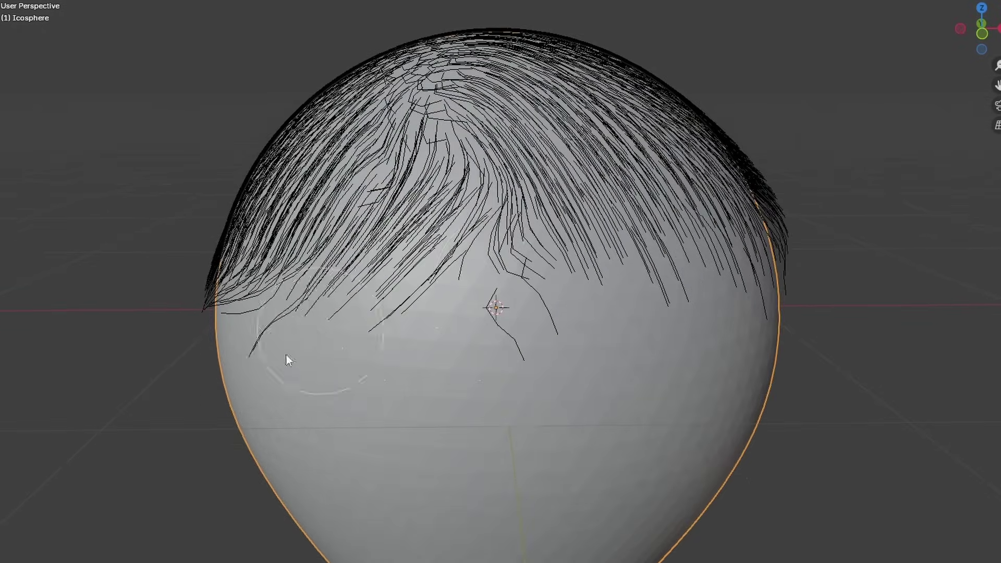
mouse_move(515, 224)
left_mouse_down()
mouse_move(641, 273)
mouse_move(604, 417)
left_mouse_up()
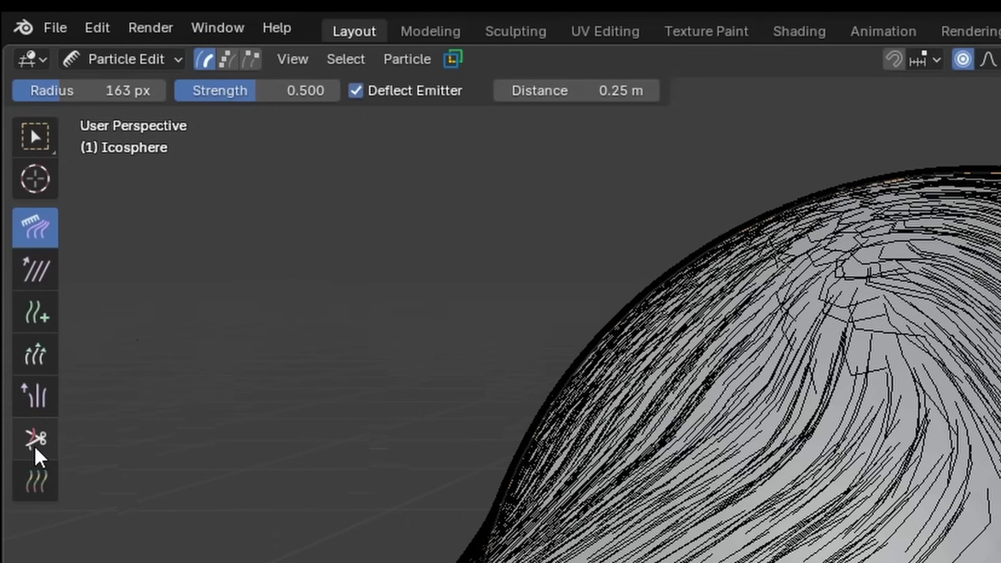
- Cut a notch into the front hair with the Cut brush and comb the strands on both sides of it
left_click(35, 445)
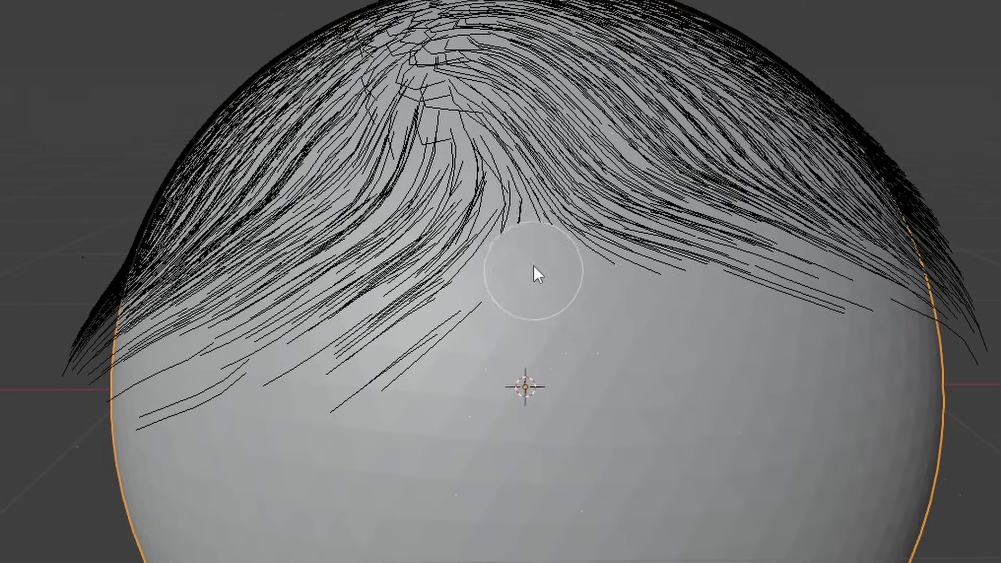
mouse_move(533, 267)
left_mouse_down()
mouse_move(528, 233)
mouse_move(539, 281)
mouse_move(516, 139)
left_mouse_up()
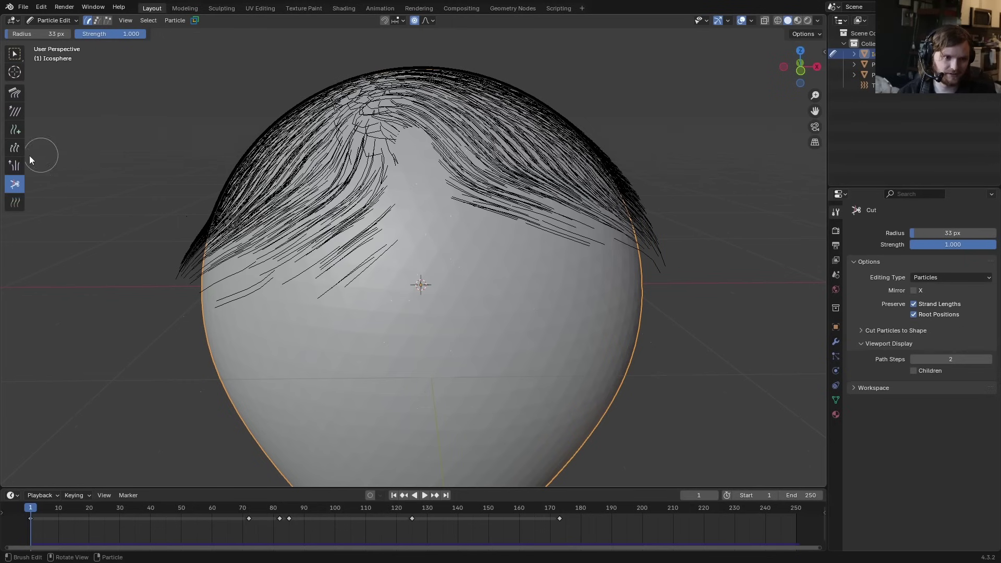
left_click(14, 93)
left_click_drag(340, 175, 231, 270)
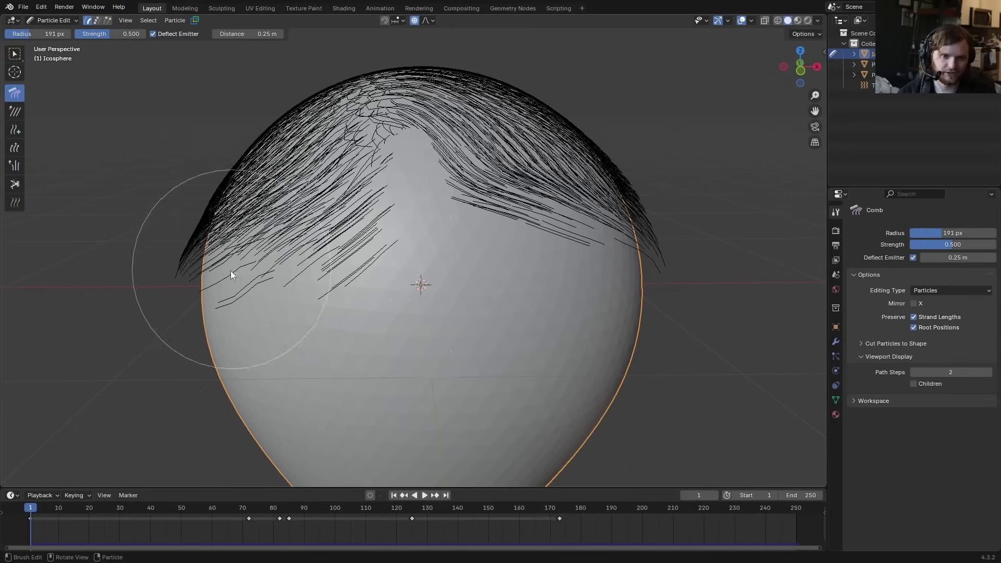
left_click_drag(478, 127, 530, 191)
mouse_move(628, 251)
middle_mouse_down()
mouse_move(427, 246)
mouse_move(478, 230)
mouse_move(396, 219)
middle_mouse_up()
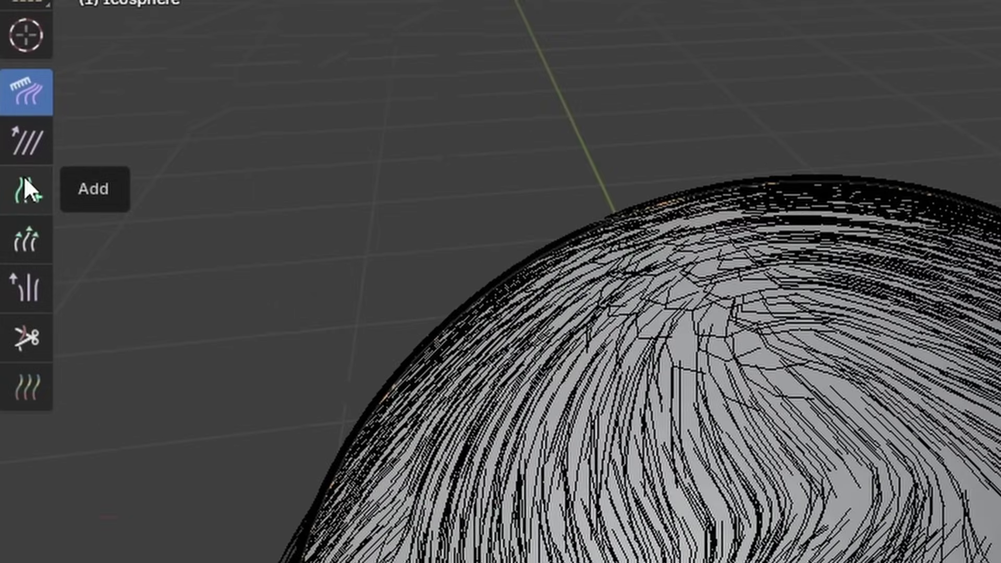
- Lift the combed hair across the balloon with the Puff brush
left_click(35, 272)
mouse_move(258, 234)
left_mouse_down()
mouse_move(132, 246)
mouse_move(255, 224)
mouse_move(620, 225)
left_mouse_up()
middle_click_drag(621, 224, 486, 177)
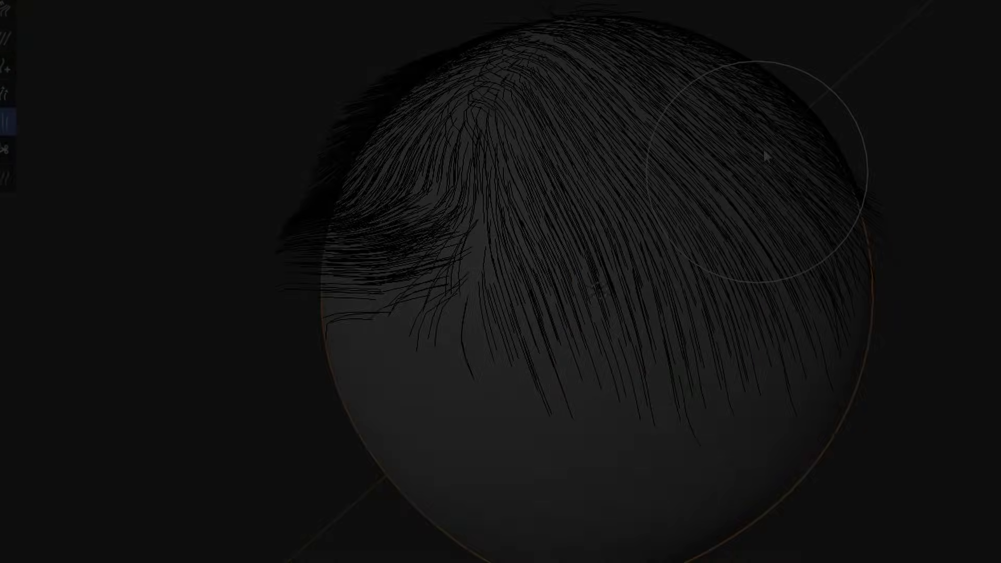
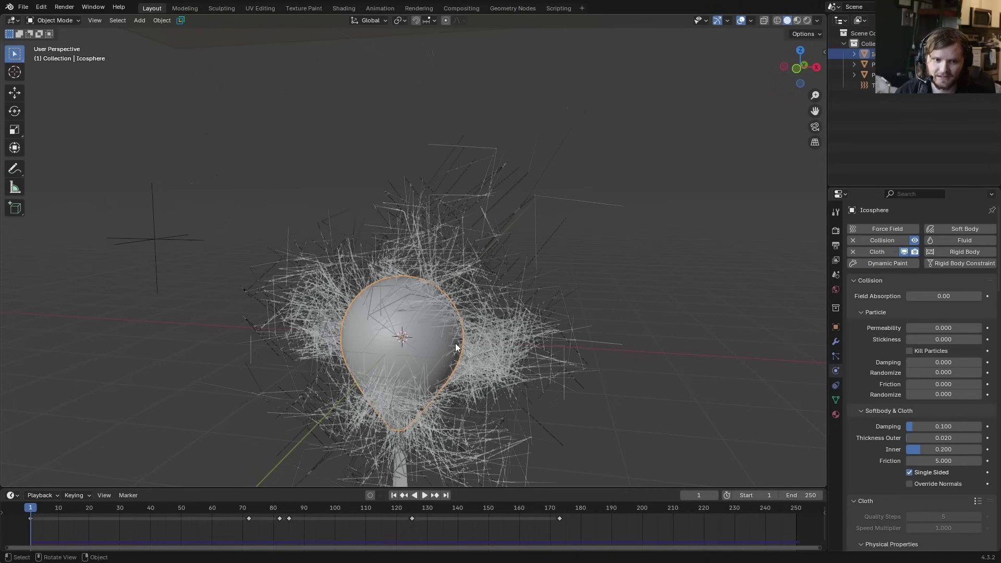
- Assign the balloon mesh a new vertex group and switch to Weight Paint mode
scroll(430, 249, "up", 3)
key("Tab")
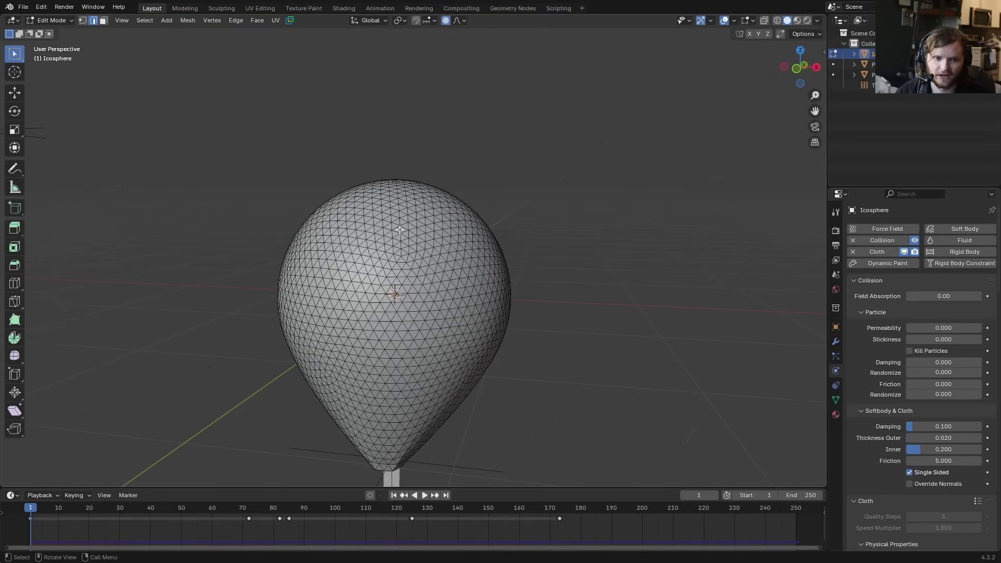
key("Tab")
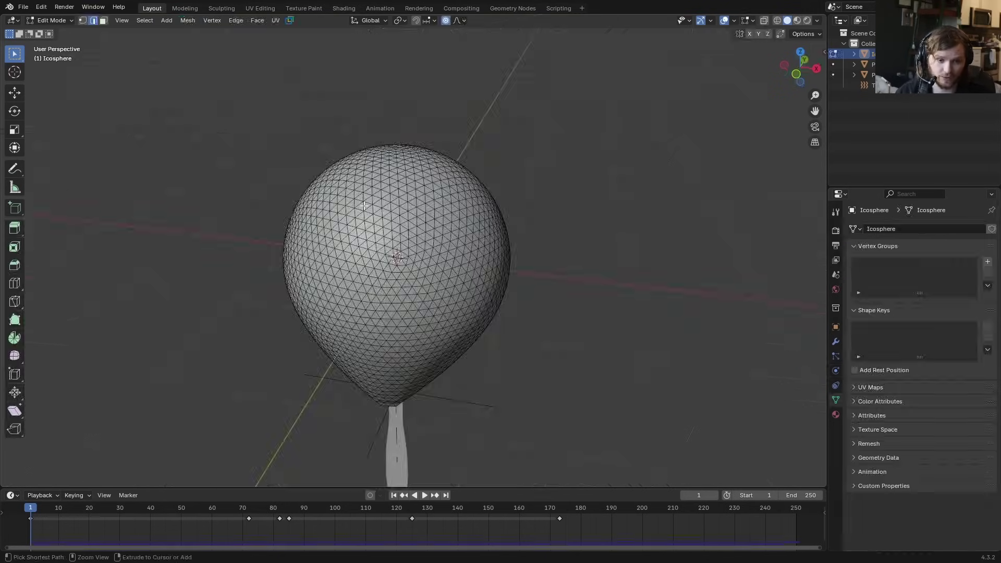
key("ctrl+g")
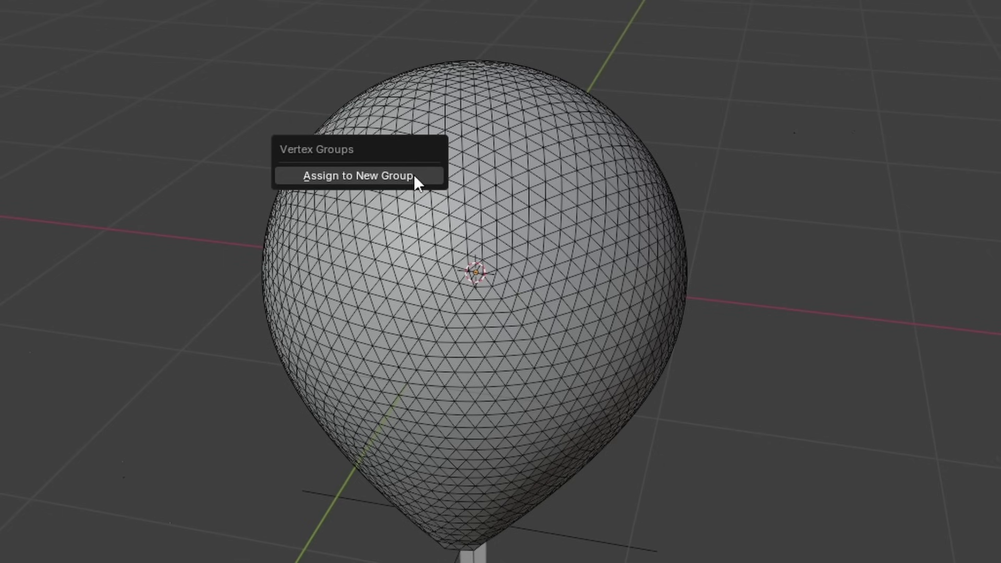
left_click(359, 215)
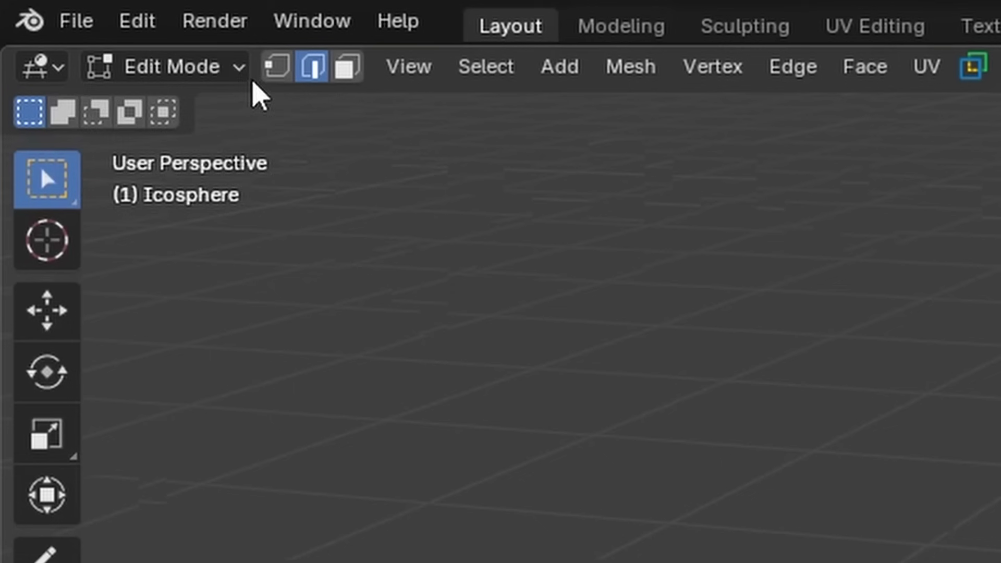
left_click(71, 21)
left_click(173, 271)
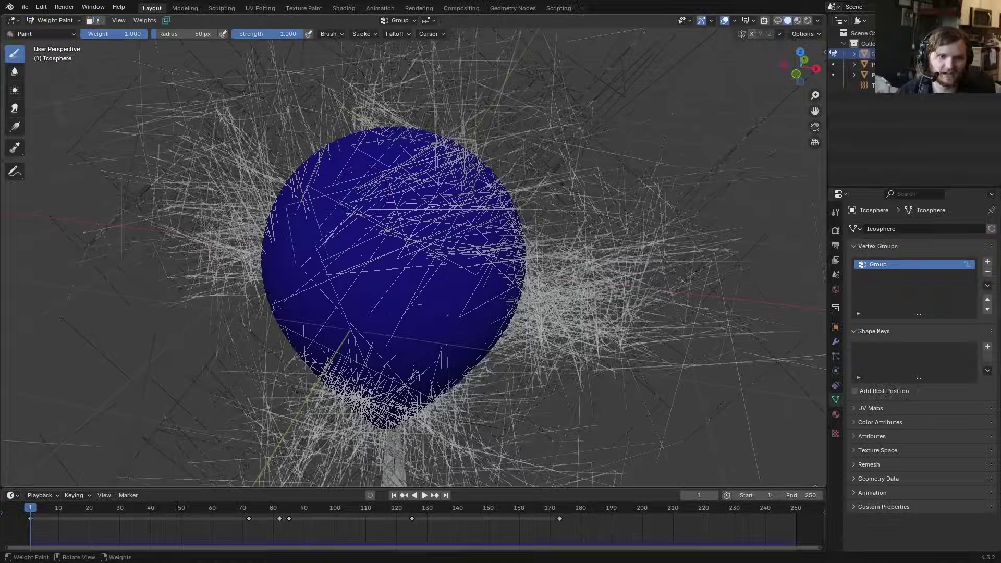
- Enlarge the brush to 168 px and paint full weight over the top of the balloon from all sides
key("f")
left_click(436, 192)
mouse_move(786, 251)
left_mouse_down()
mouse_move(814, 140)
mouse_move(751, 219)
mouse_move(778, 251)
mouse_move(852, 229)
left_mouse_up()
middle_click_drag(853, 230, 570, 233)
mouse_move(571, 233)
left_mouse_down()
mouse_move(376, 159)
mouse_move(314, 196)
mouse_move(599, 259)
mouse_move(428, 226)
left_mouse_up()
middle_click_drag(428, 226, 539, 146)
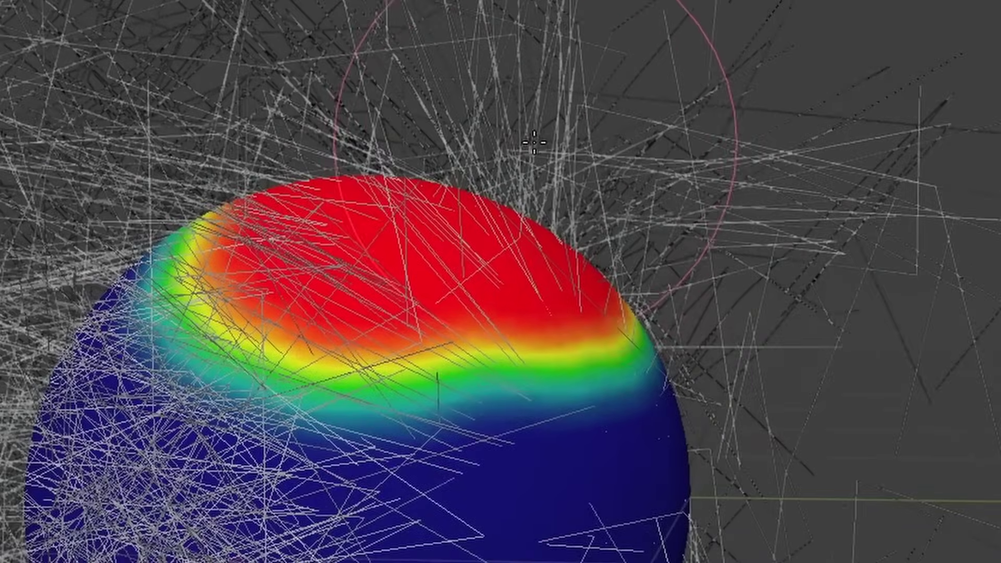
middle_click_drag(454, 208, 480, 313)
left_click_drag(399, 342, 183, 318)
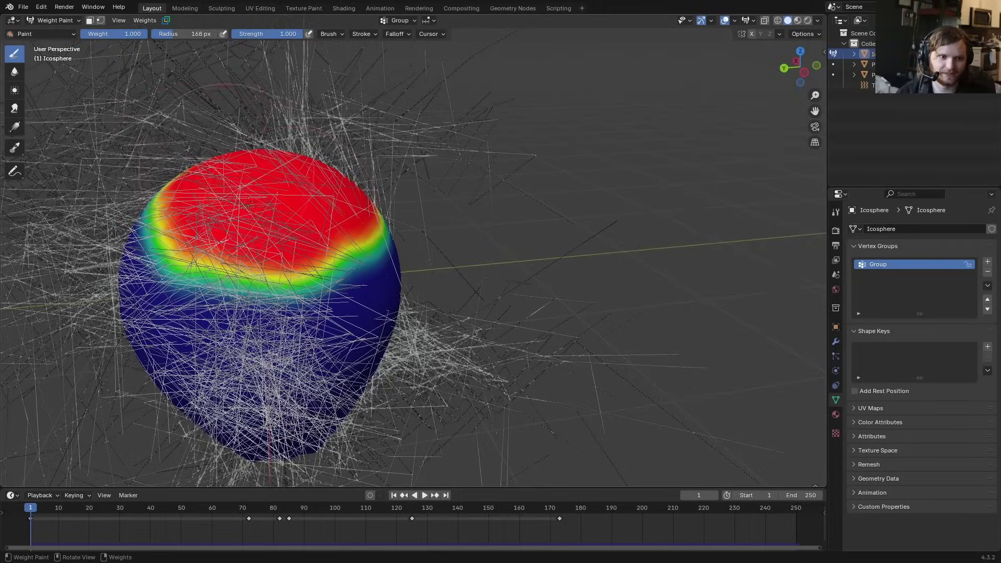
- Leave Weight Paint mode and set the hair particle system's Density vertex group to "Group"
key("ctrl+Tab")
left_click(836, 356)
scroll(917, 471, "down", 4)
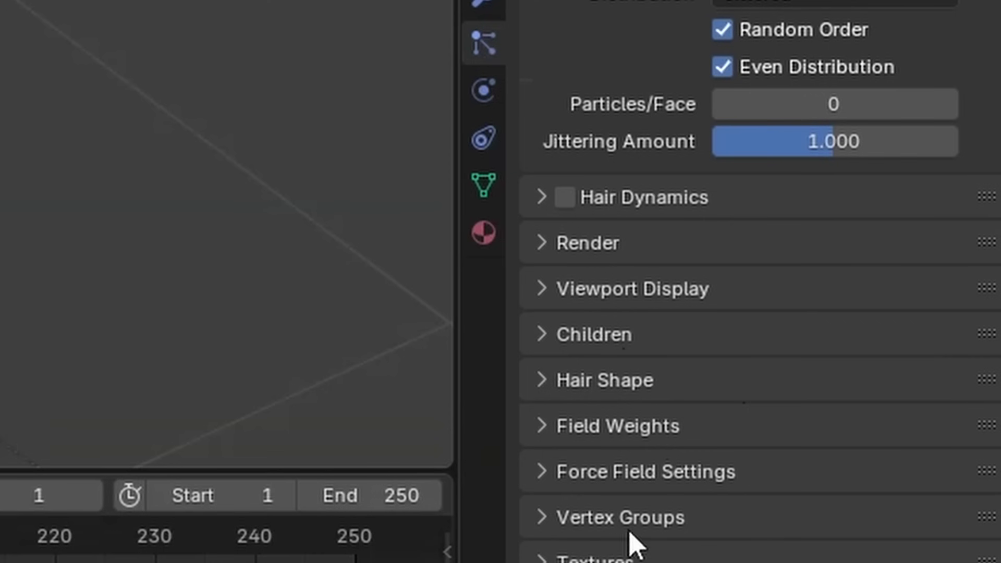
left_click(881, 505)
scroll(899, 477, "down", 5)
left_click(773, 247)
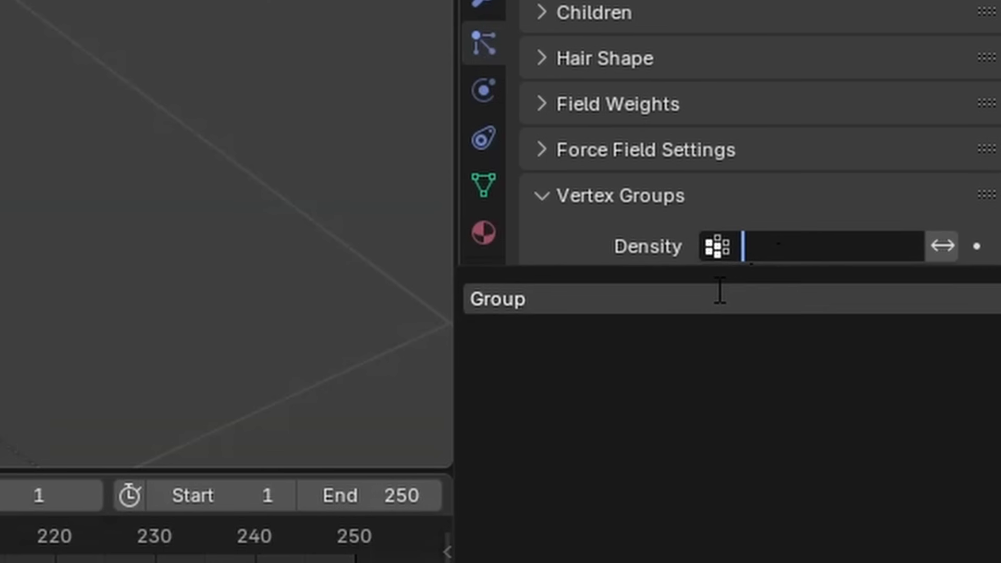
left_click(720, 295)
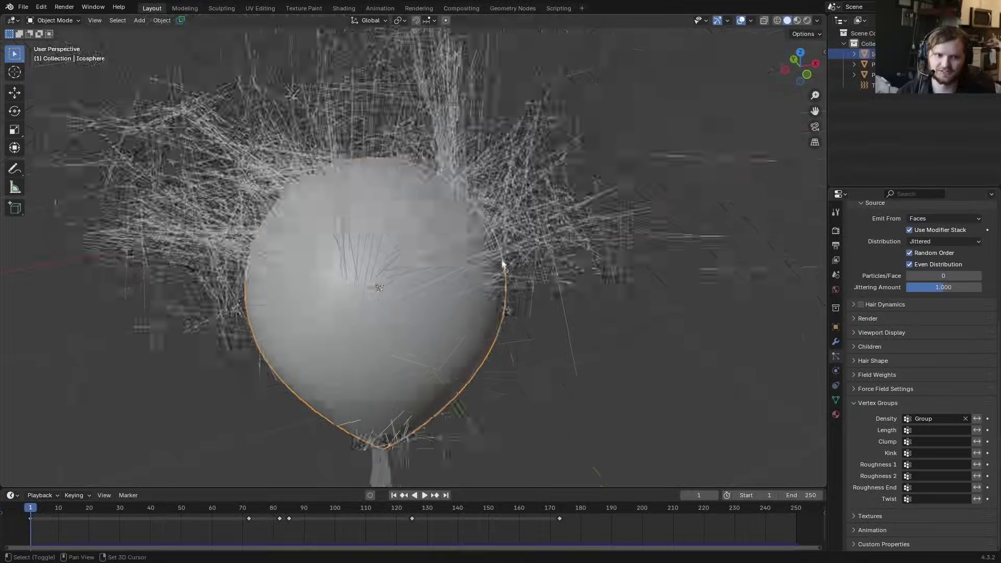
- Shorten the balloon's hair length to 0.2 m and show the viewport in solid shading
scroll(398, 222, "up", 3)
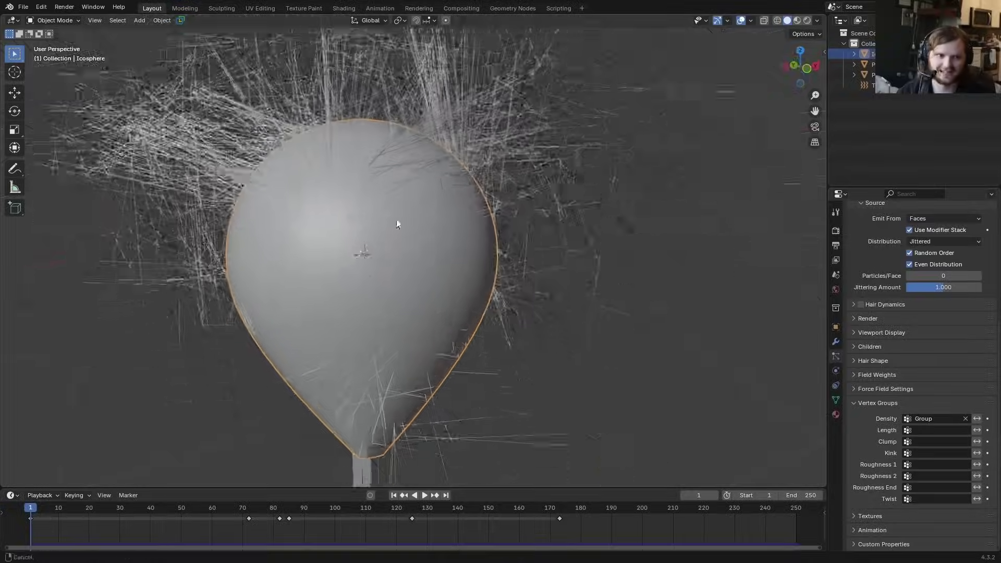
scroll(943, 356, "up", 9)
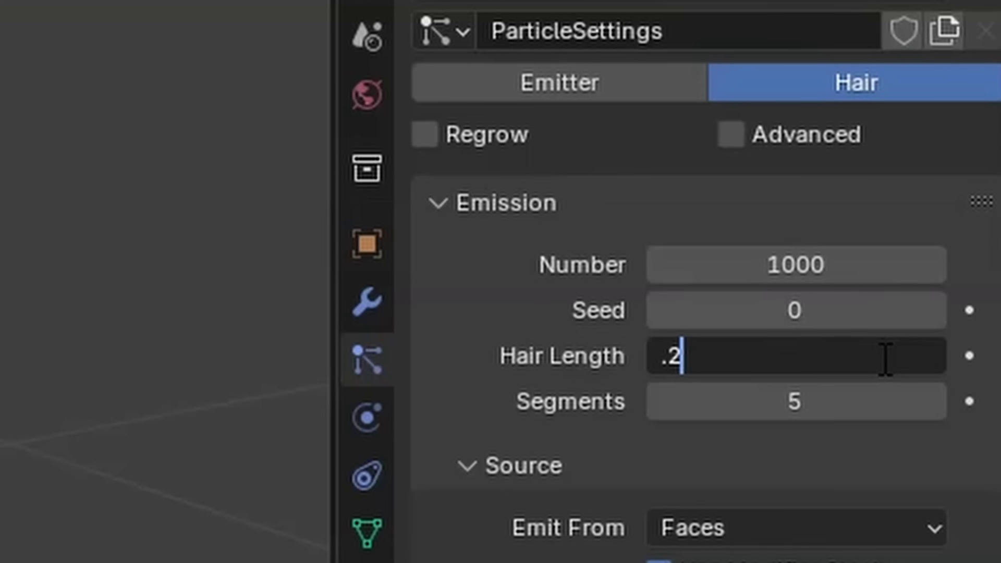
key("Return")
middle_click_drag(342, 184, 390, 250)
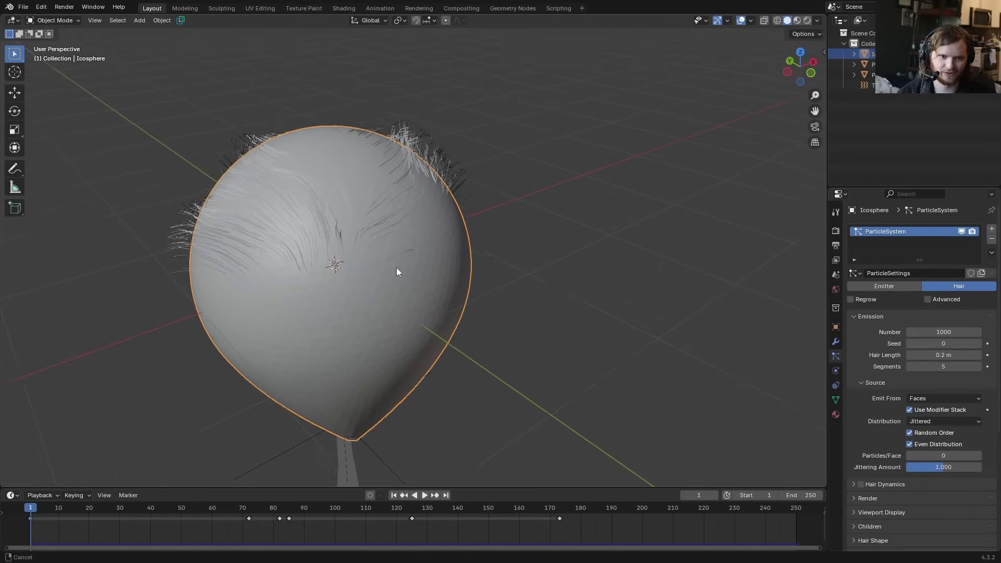
scroll(372, 189, "up", 3)
middle_click_drag(441, 126, 486, 133)
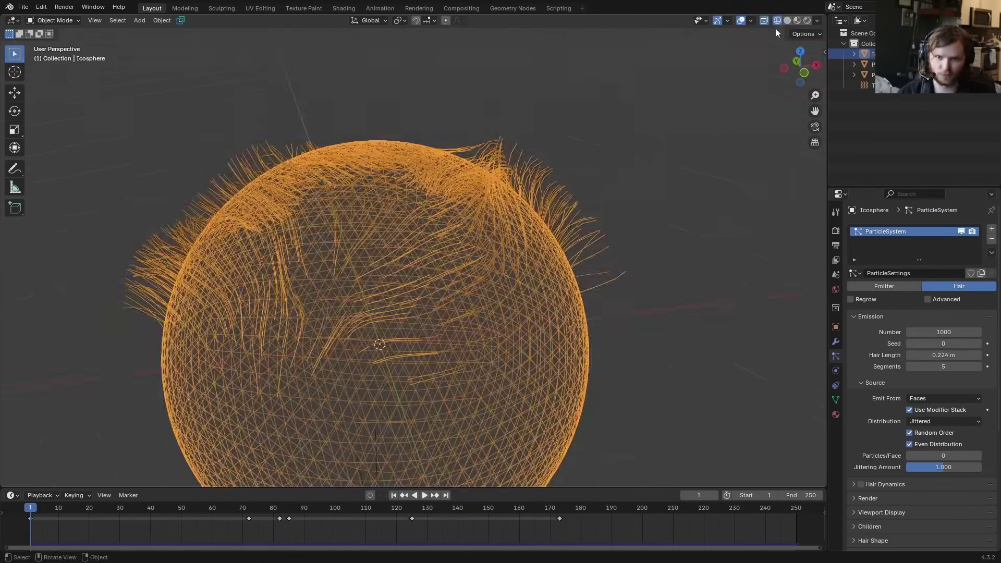
left_click(788, 21)
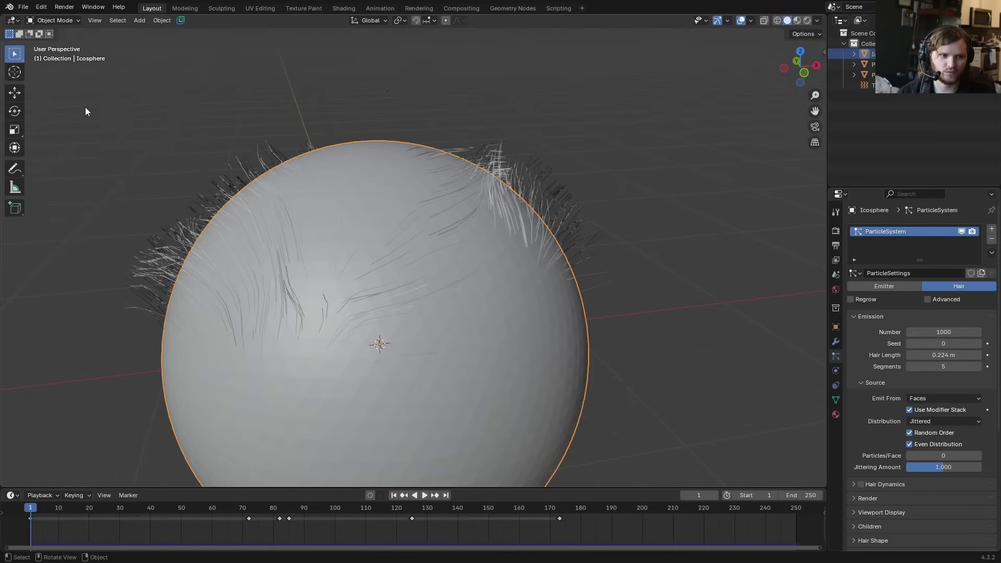
- Set the number of emitted hairs to 3000 and switch the balloon to Particle Edit mode
left_click(53, 21)
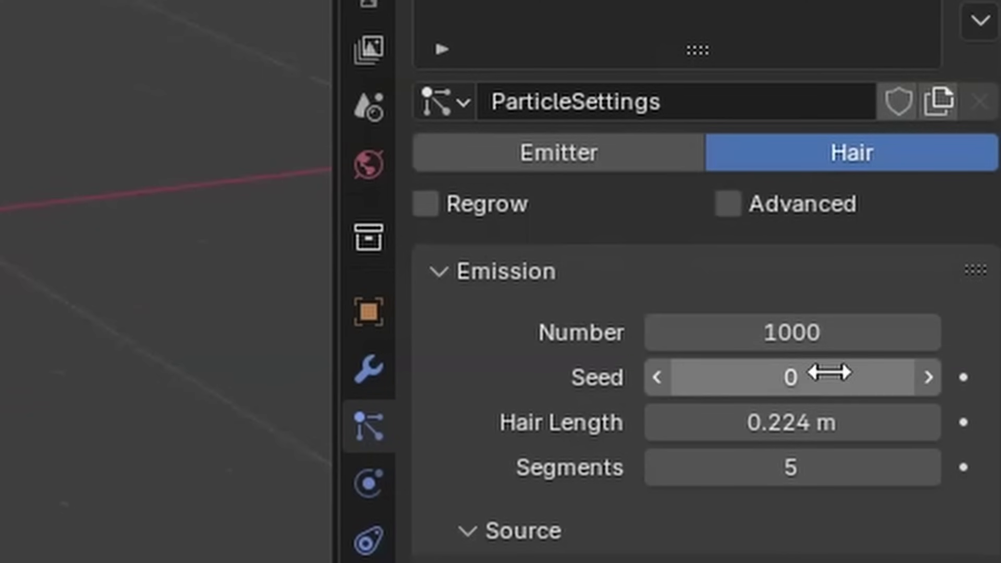
left_click(952, 334)
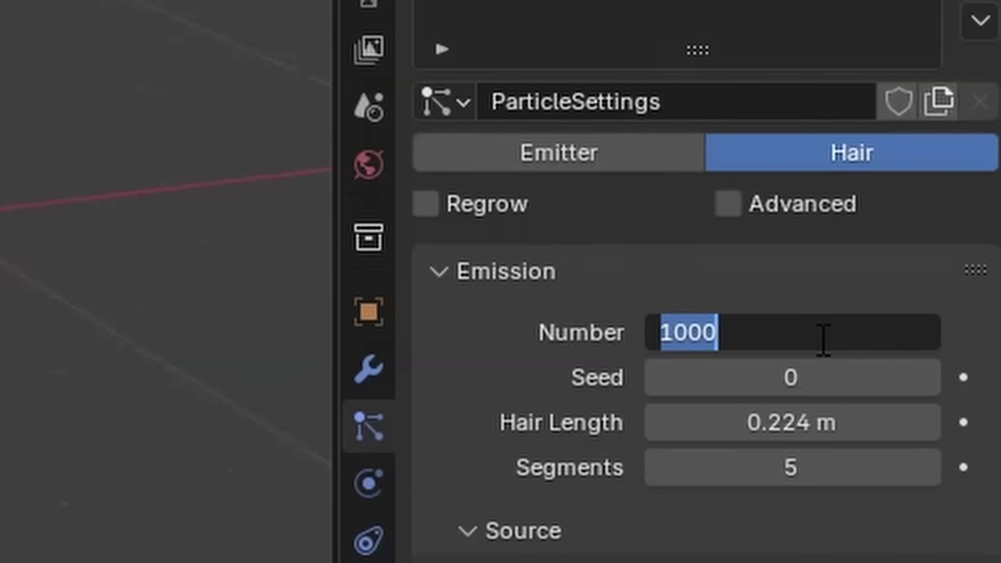
type("300")
type("0")
key("Return")
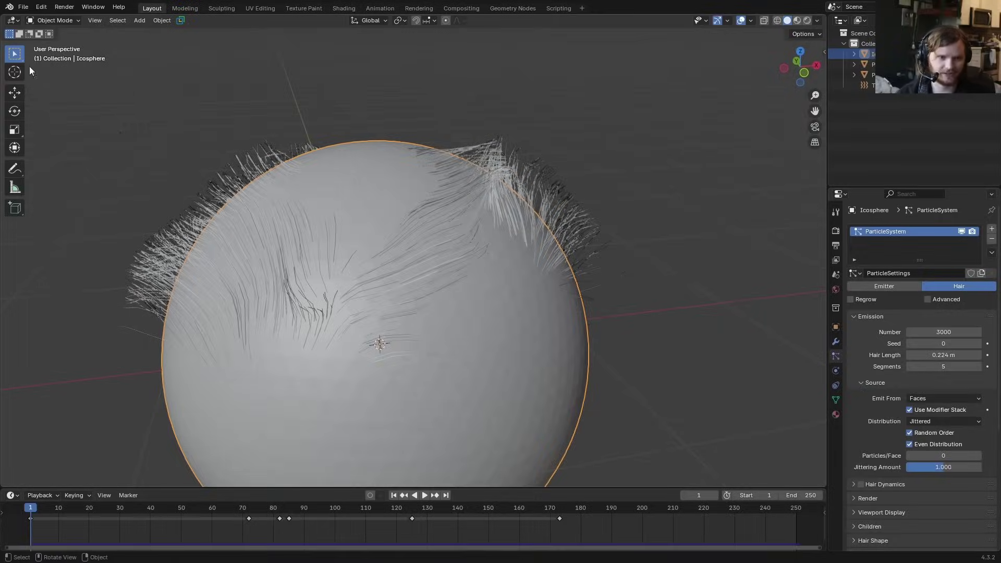
left_click(52, 21)
left_click(52, 99)
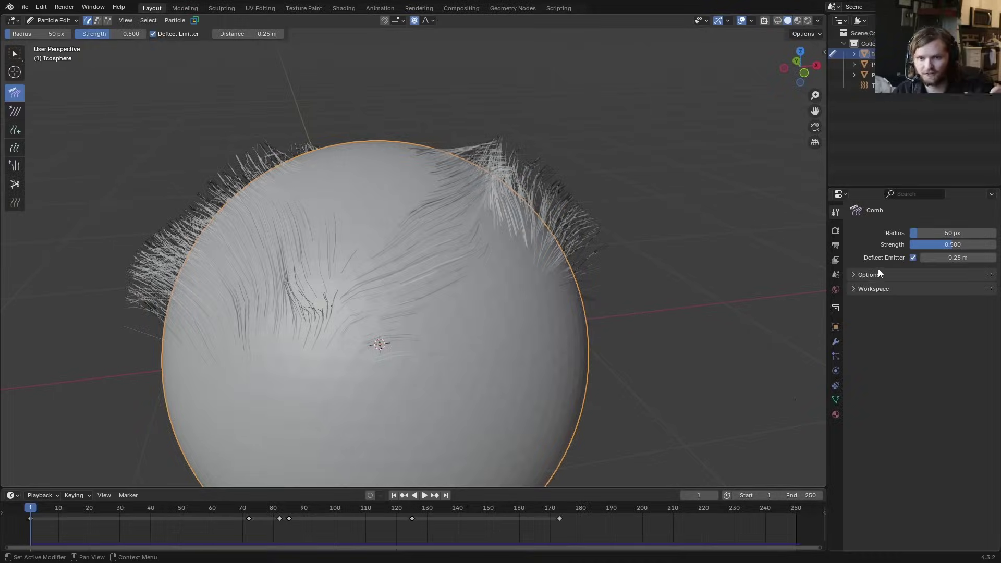
- Expand the particle editing options and set the Editing Type to Particles
left_click(878, 272)
left_click(938, 291)
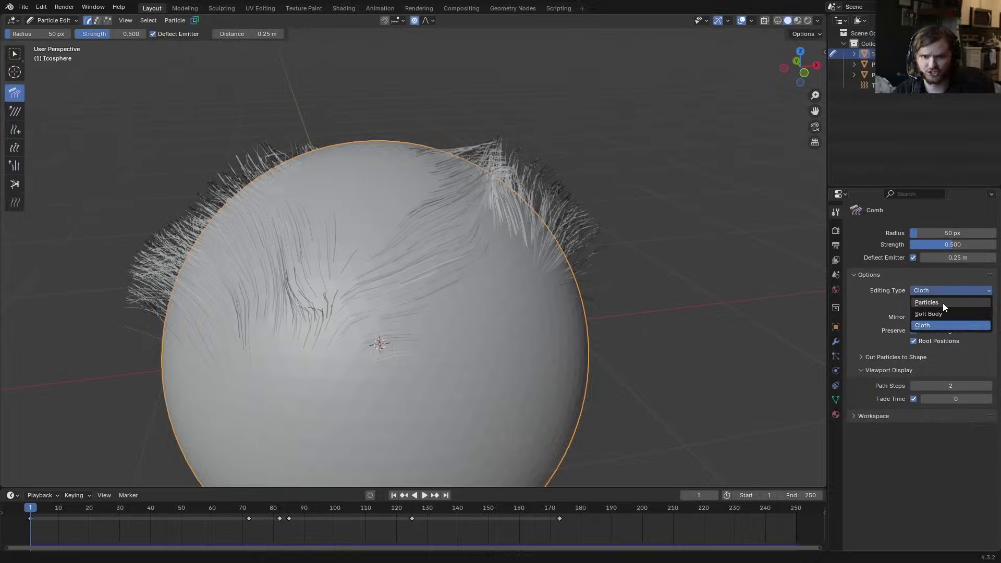
left_click(867, 248)
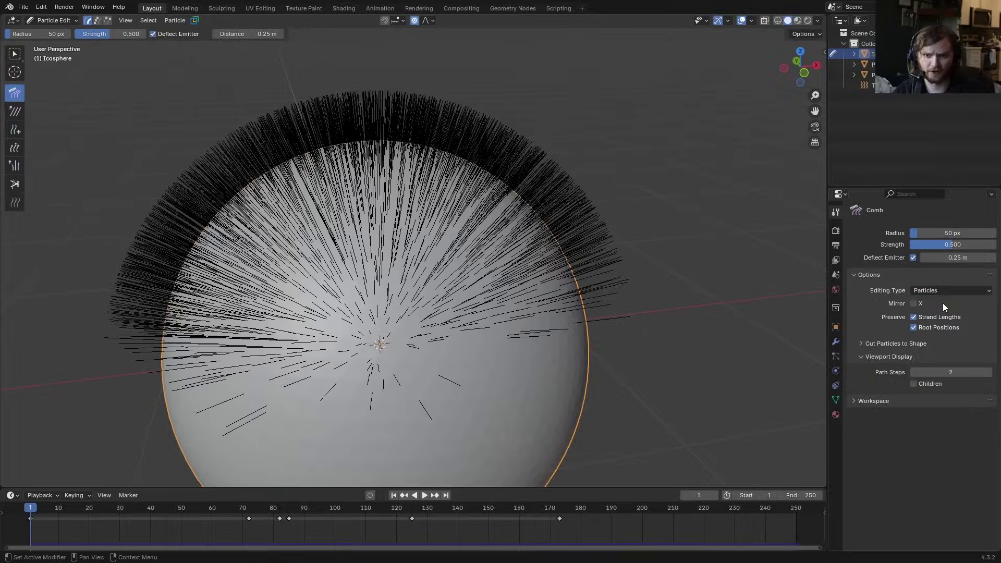
- Comb the upright hair down flat over the top and sides of the balloon
mouse_move(344, 199)
left_mouse_down()
mouse_move(257, 356)
mouse_move(420, 208)
mouse_move(492, 230)
mouse_move(371, 224)
left_mouse_up()
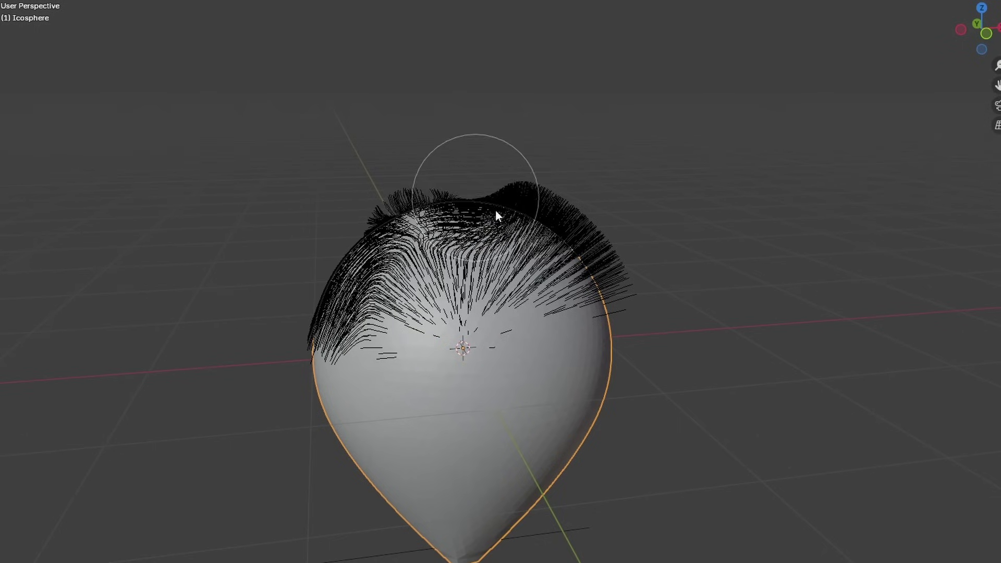
middle_click_drag(569, 247, 431, 260)
left_click_drag(665, 211, 770, 320)
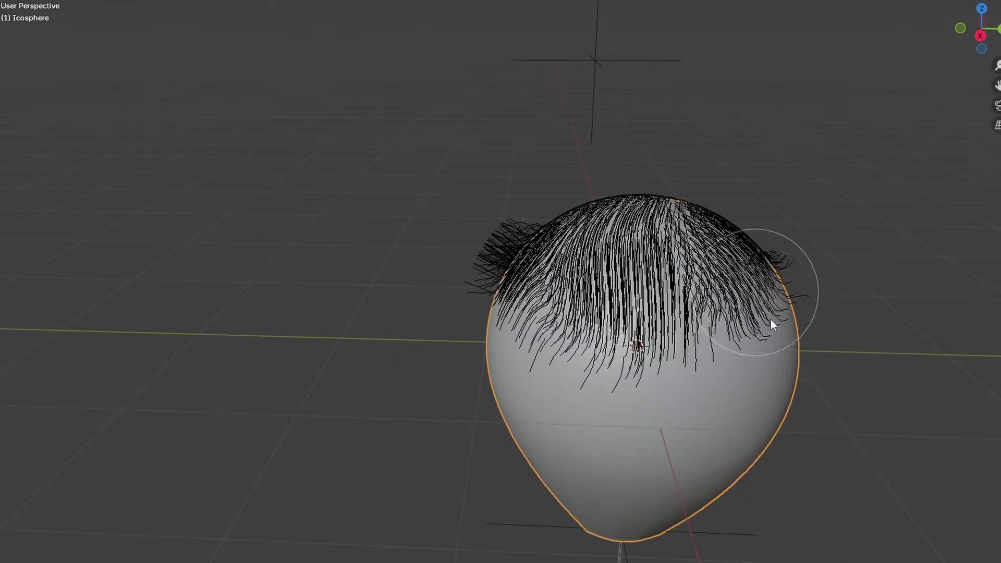
left_click_drag(532, 248, 496, 373)
- Comb the balloon's front hair apart toward both sides, enlarging the comb brush radius to 191 px
middle_click_drag(641, 331, 809, 318)
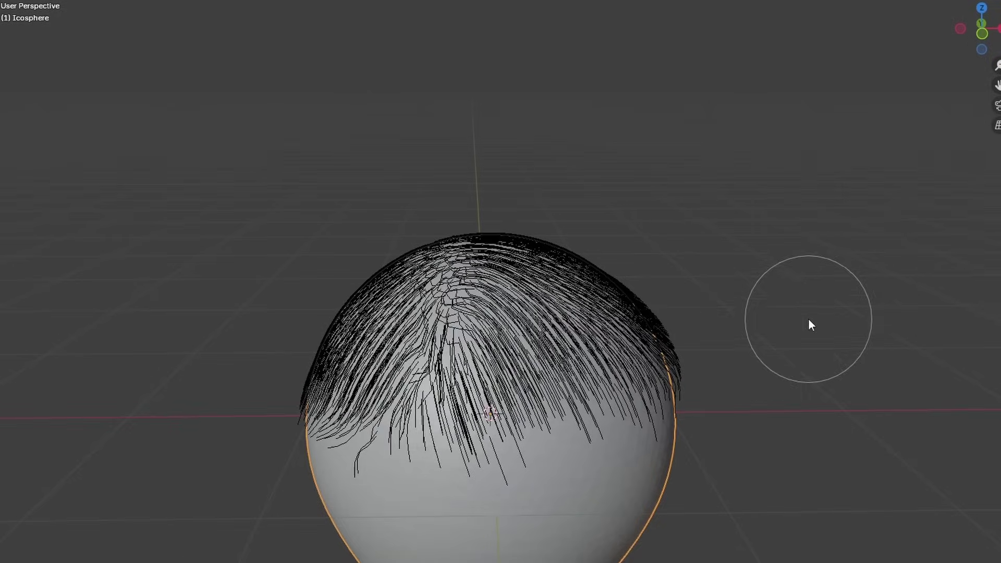
middle_click_drag(682, 347, 683, 225, "shift")
scroll(449, 308, "up", 2)
left_click_drag(467, 208, 333, 342)
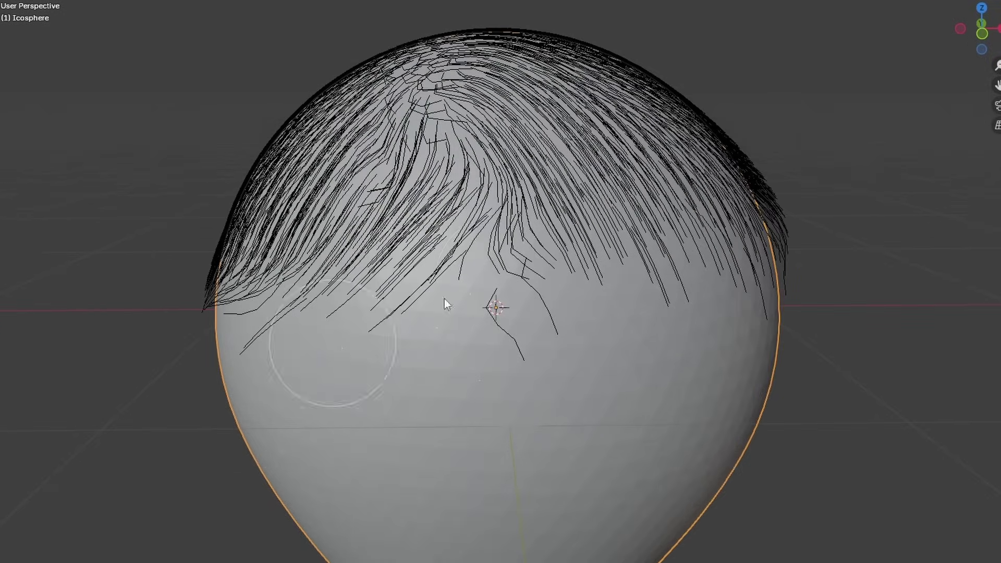
key("f")
left_click(490, 284)
left_click_drag(511, 219, 748, 320)
left_click_drag(542, 209, 740, 286)
left_click_drag(447, 219, 229, 337)
- Pick the Cut tool, then return to the Comb tool and sweep the front hairline outward on both sides
left_click(37, 441)
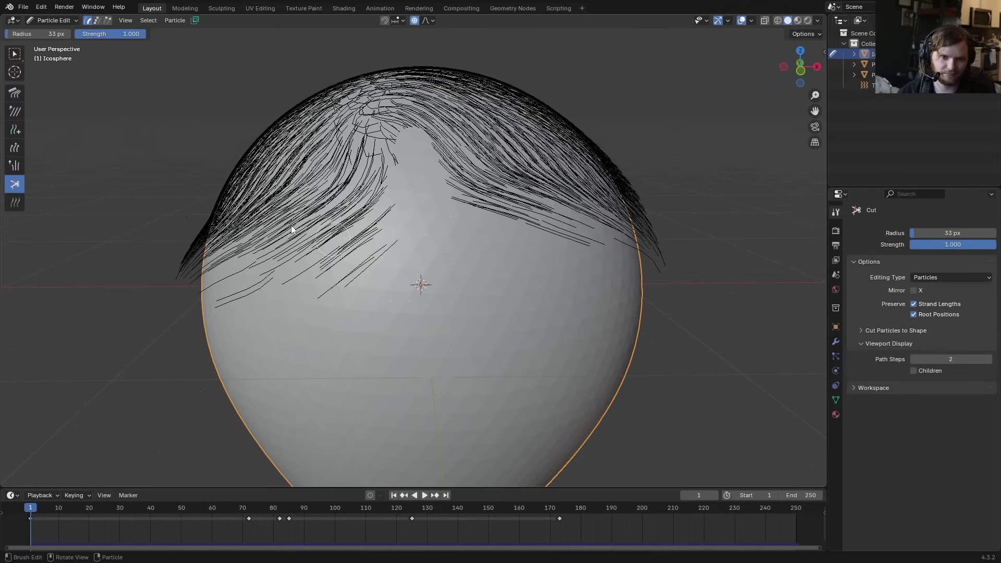
left_click(15, 92)
mouse_move(357, 162)
left_mouse_down()
mouse_move(306, 223)
mouse_move(236, 263)
left_mouse_up()
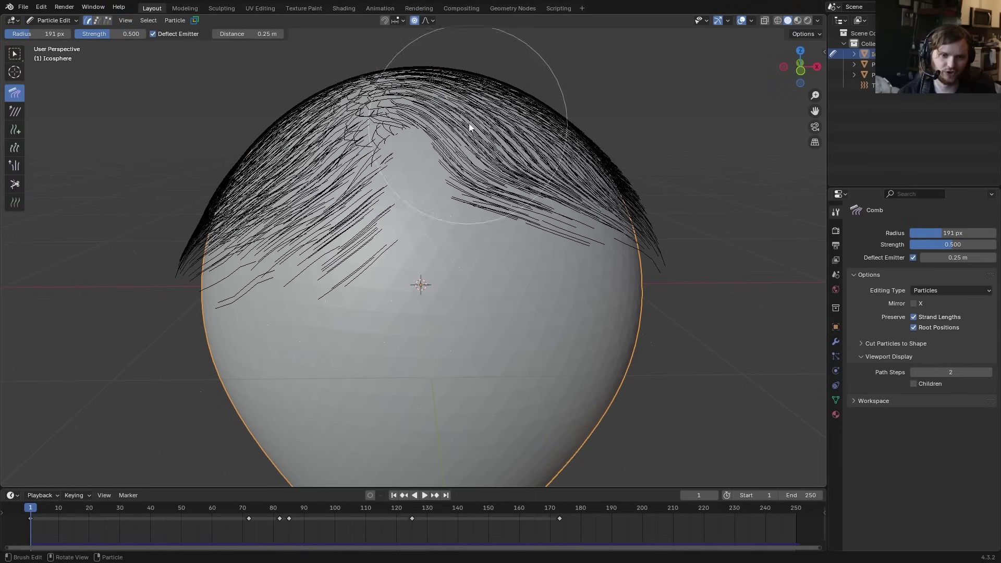
left_click_drag(471, 127, 590, 167)
- Puff up the hair on the crown and both sides with the Puff tool in Add mode
mouse_move(474, 206)
middle_mouse_down()
mouse_move(476, 257)
mouse_move(464, 218)
middle_mouse_up()
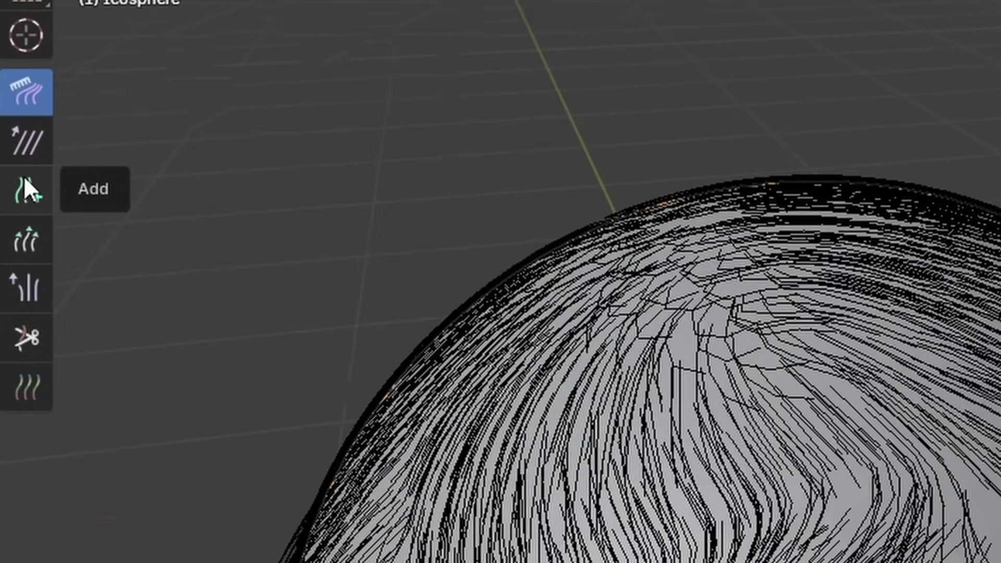
left_click(22, 288)
mouse_move(204, 245)
left_mouse_down()
mouse_move(169, 285)
mouse_move(620, 202)
left_mouse_up()
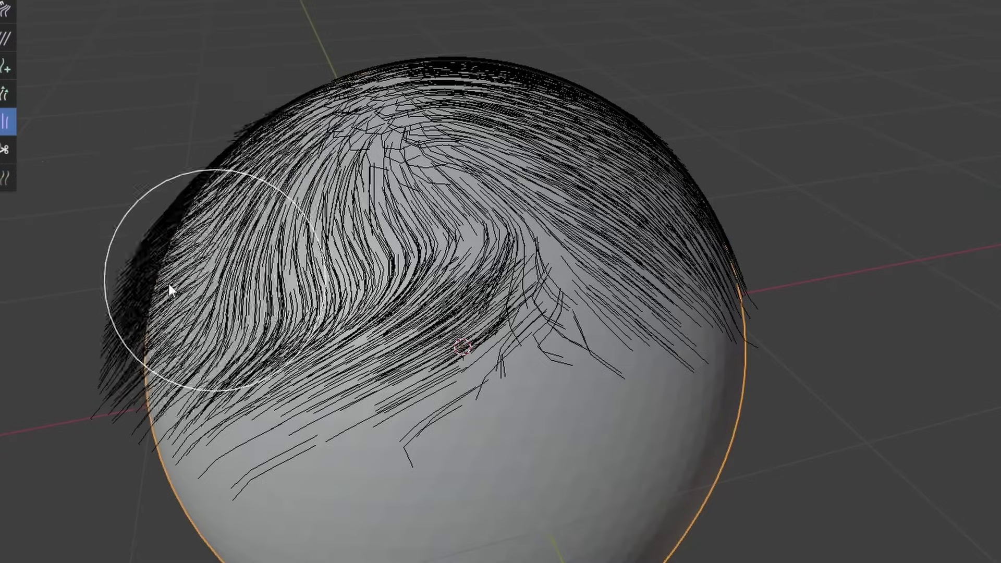
middle_click_drag(619, 201, 574, 139)
left_click_drag(679, 112, 781, 138)
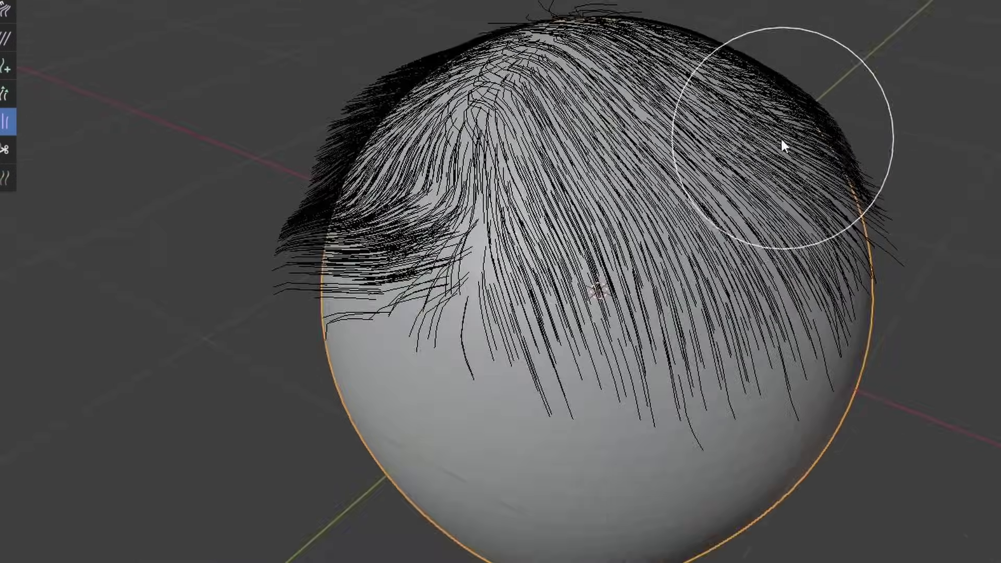
middle_click_drag(569, 164, 629, 130)
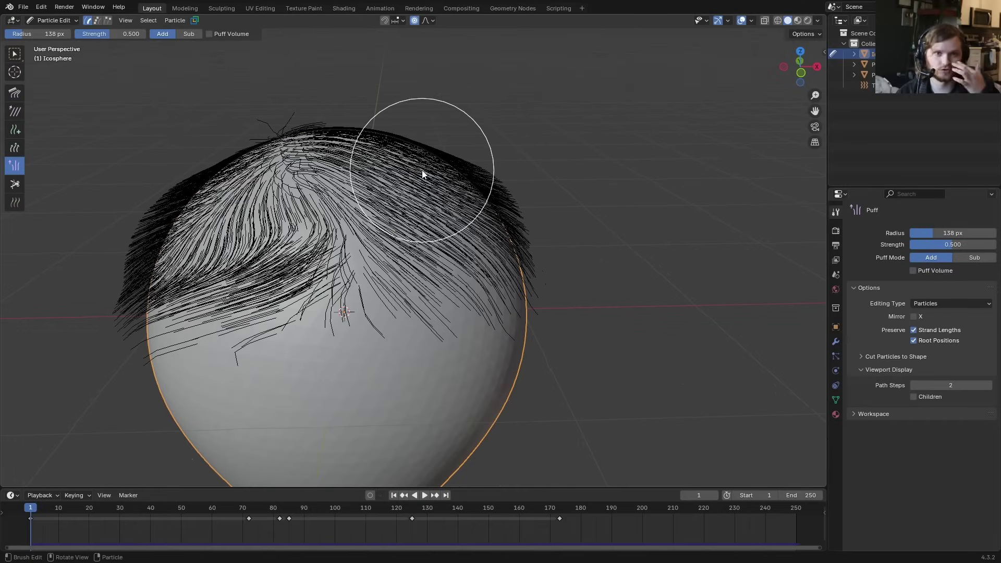
left_click_drag(248, 187, 278, 136)
- Lengthen the hair tips around the sides with the Length tool in Grow mode at 108 px radius, then reselect the Comb tool
scroll(343, 244, "up", 2)
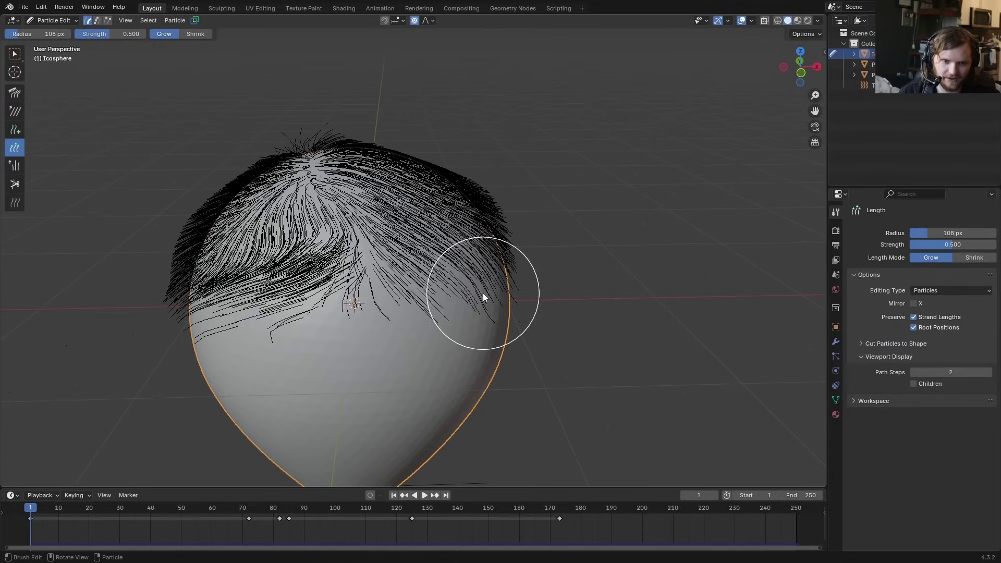
left_click_drag(181, 316, 169, 292)
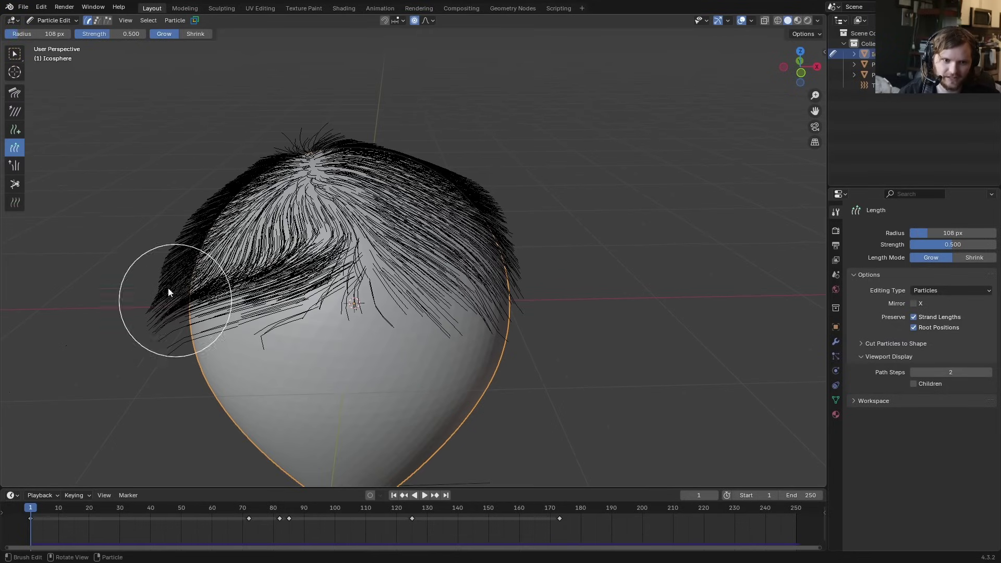
left_click(15, 95)
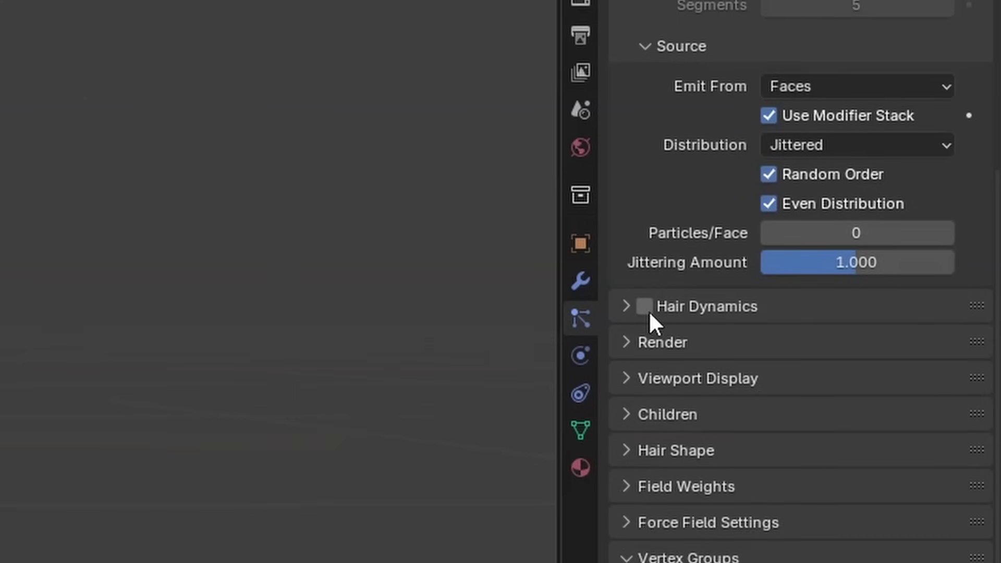
- Enable Hair Dynamics for the balloon's hair and play the animation to check the movement
left_click(861, 352)
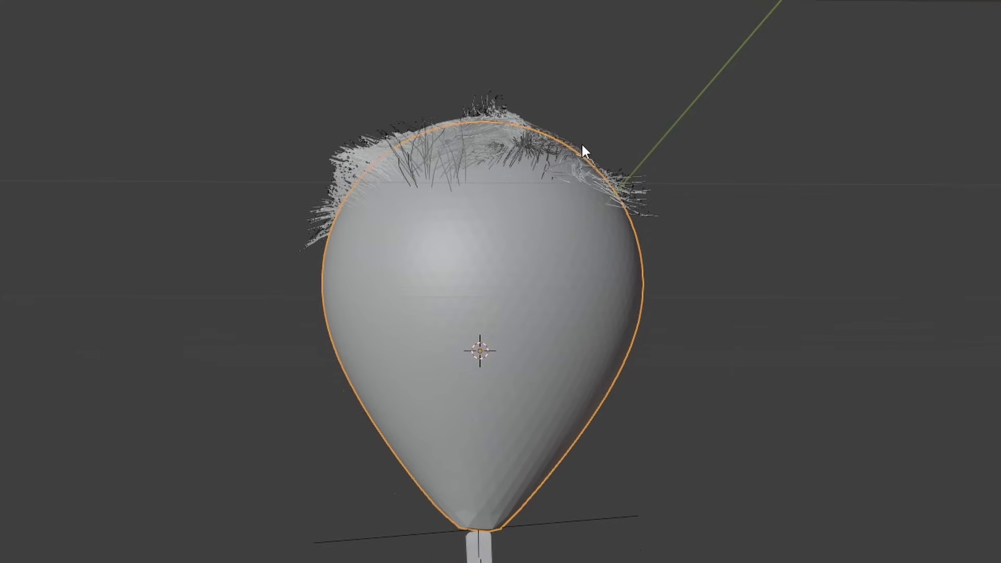
middle_click_drag(500, 151, 542, 199)
key("space")
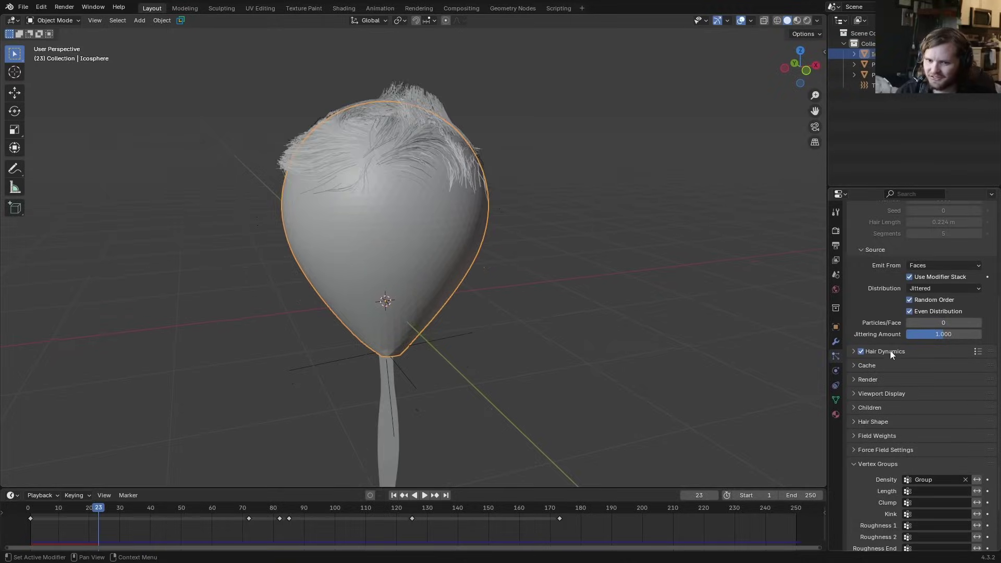
- Set the Hair Dynamics collision quality to 4
left_click(890, 352)
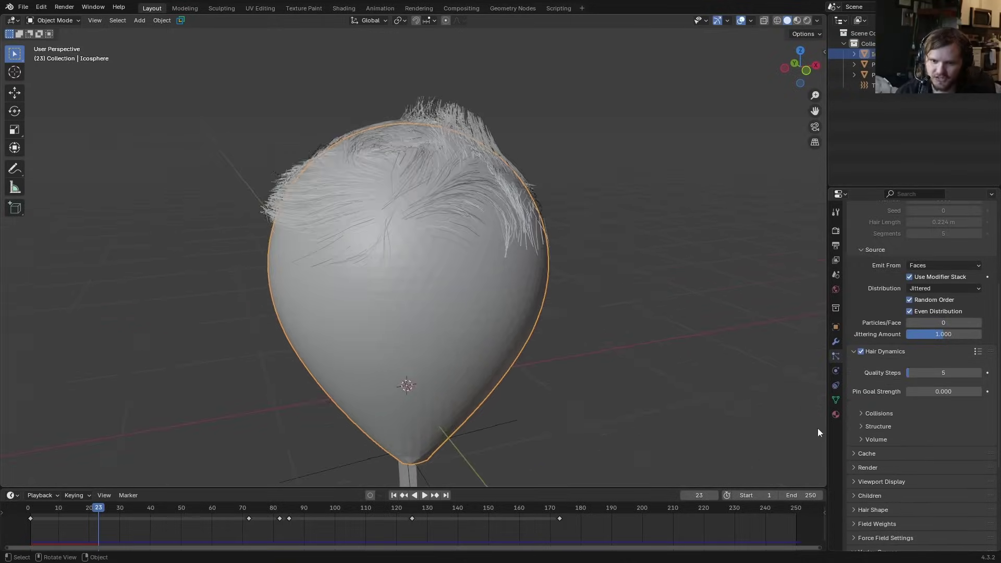
left_click(881, 414)
left_click(950, 252)
left_click(950, 252)
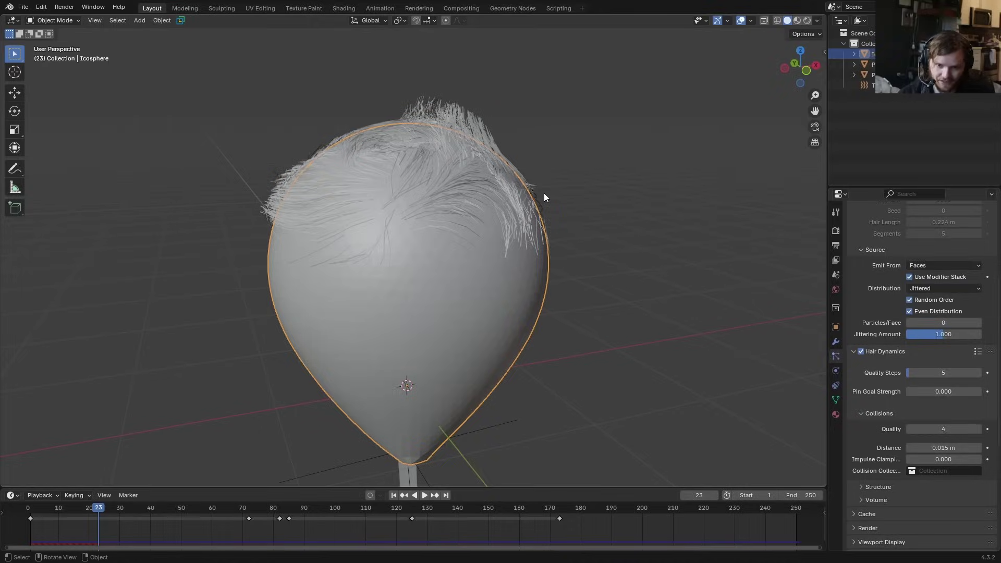
- Set the hair structure's Stiffness to 0.75 and Random to 0.101, then scrub the animation to frame 25
left_click(887, 487)
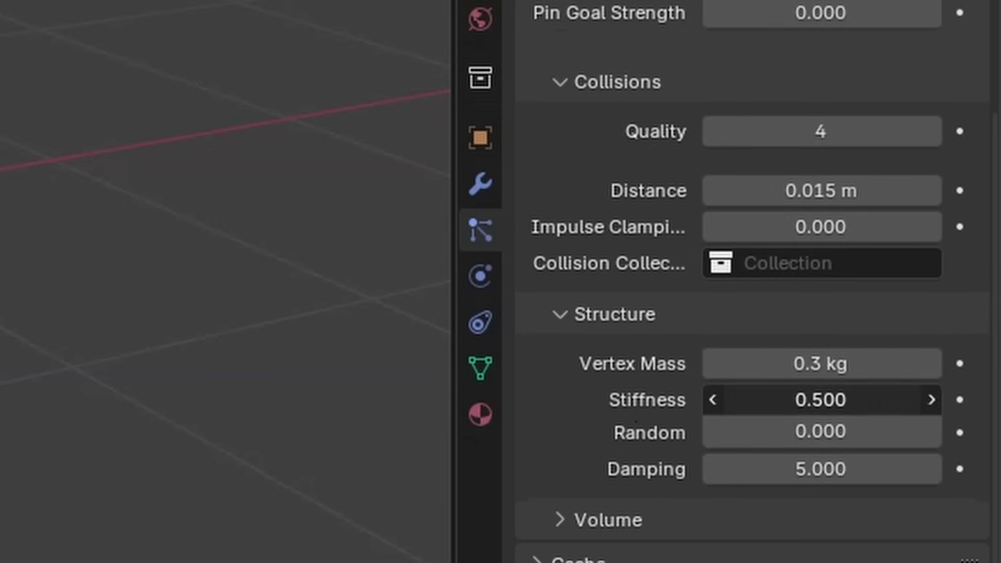
type(".75")
key("Return")
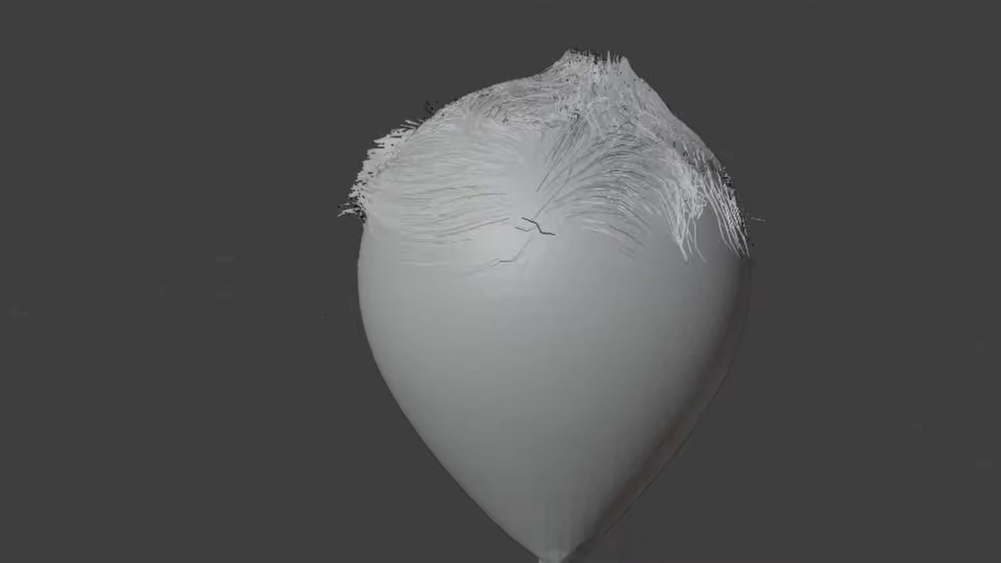
mouse_move(119, 507)
left_mouse_down()
mouse_move(68, 507)
mouse_move(105, 506)
left_mouse_up()
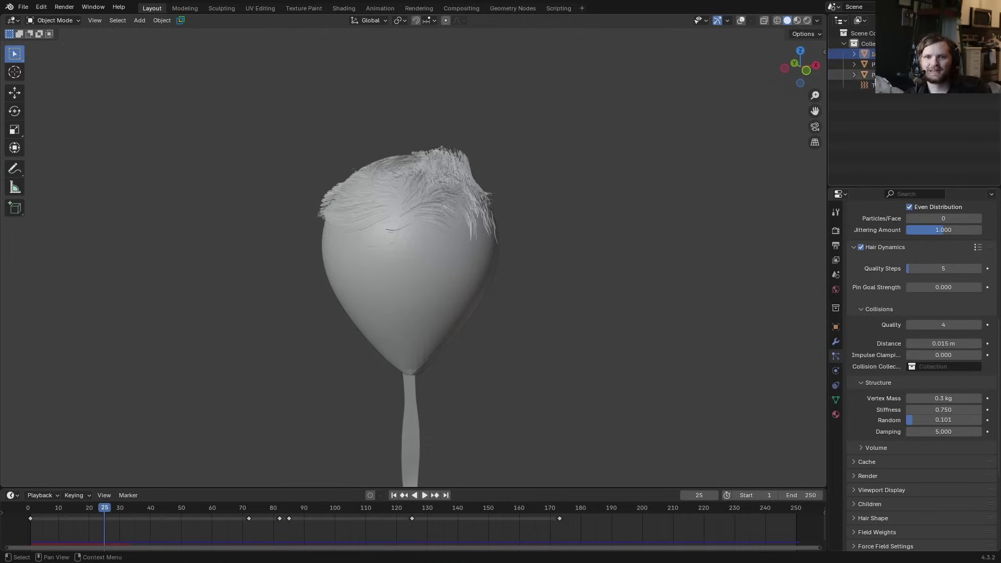
- Identify the turbulence object, reselect the balloon and set the hair's Turbulence field weight to 0
left_click(876, 85)
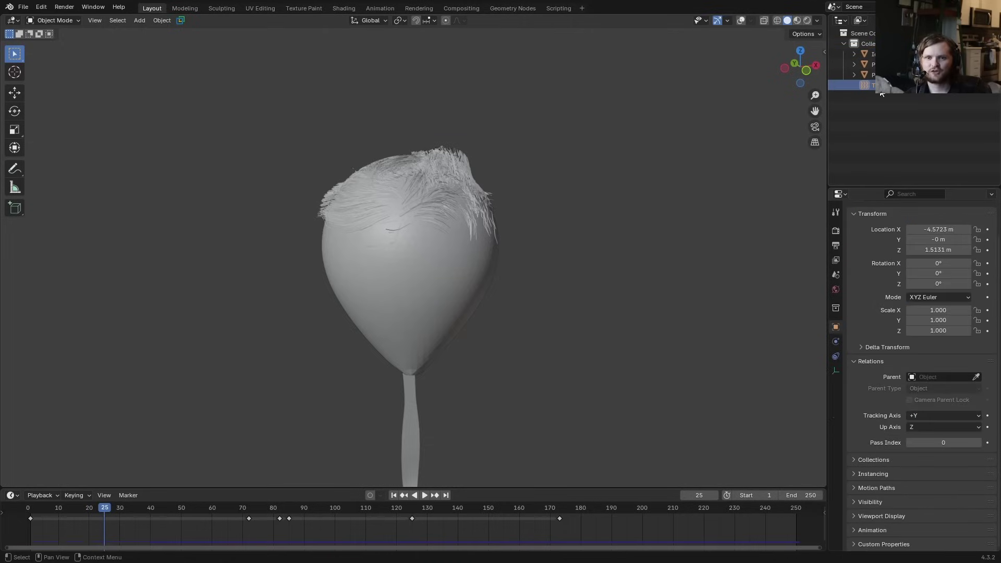
left_click(883, 54)
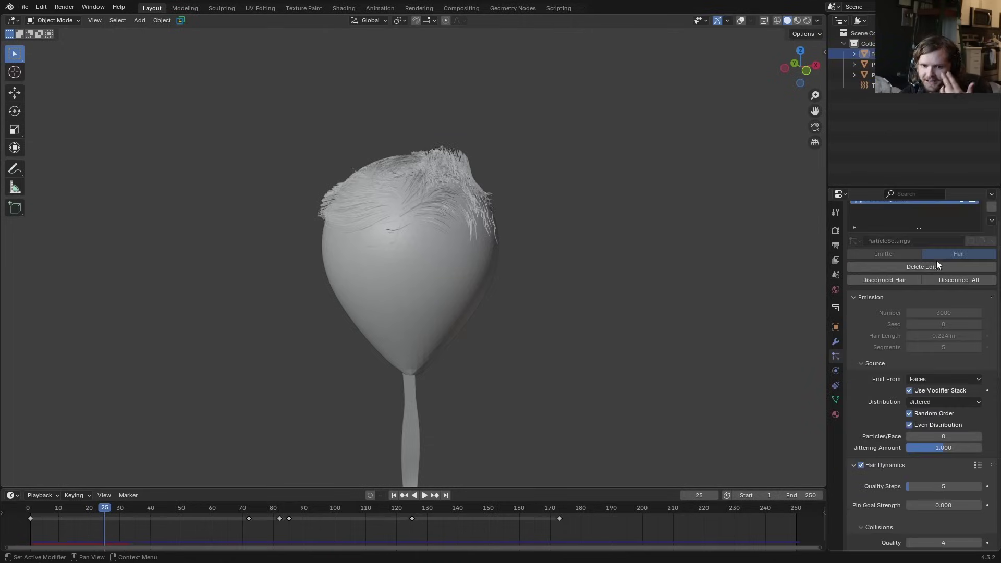
scroll(935, 333, "down", 16)
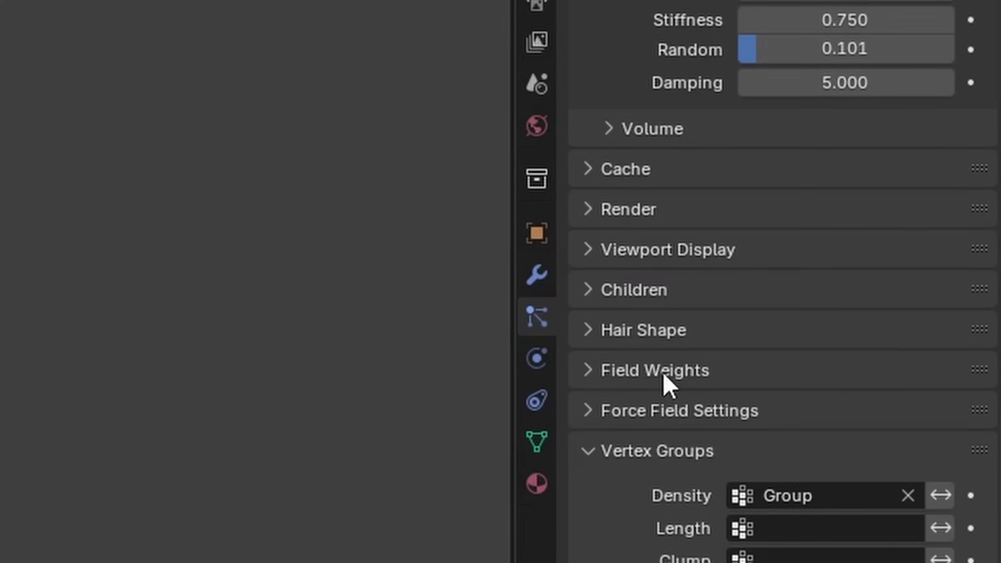
left_click(664, 374)
scroll(673, 391, "down", 6)
left_click_drag(859, 499, 626, 499)
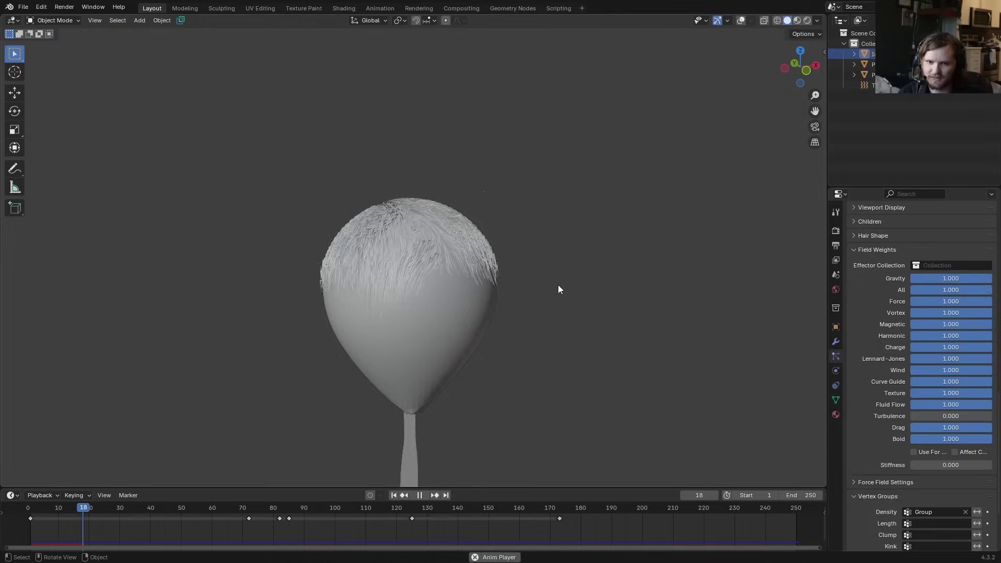
- Bake the hair dynamics cache for frames 1 to 250 and scrub the playback to frame 97
scroll(955, 436, "up", 6)
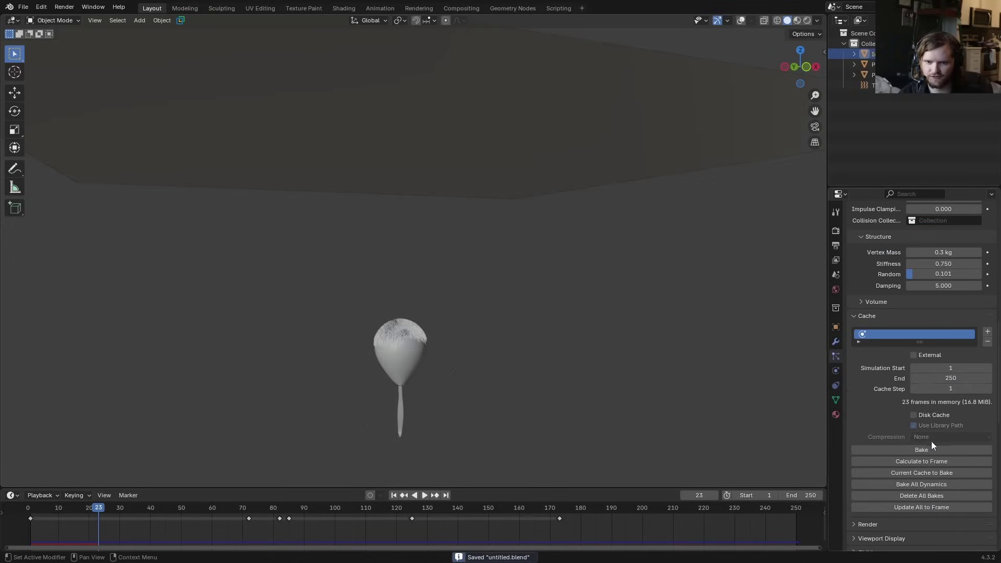
left_click(923, 452)
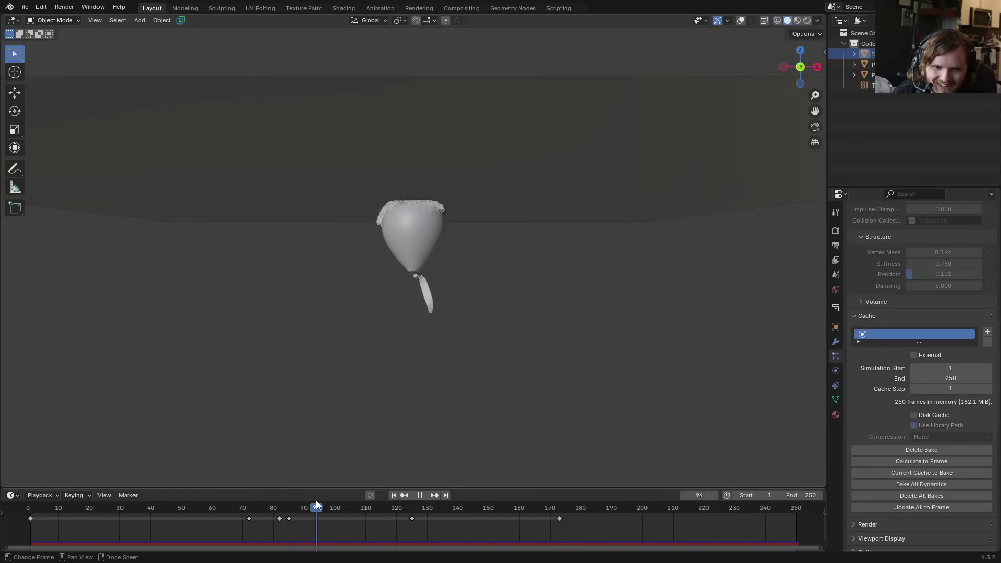
left_click_drag(316, 500, 326, 507)
- Select the ceiling plane and turn on the Face Orientation overlay
left_click(558, 98)
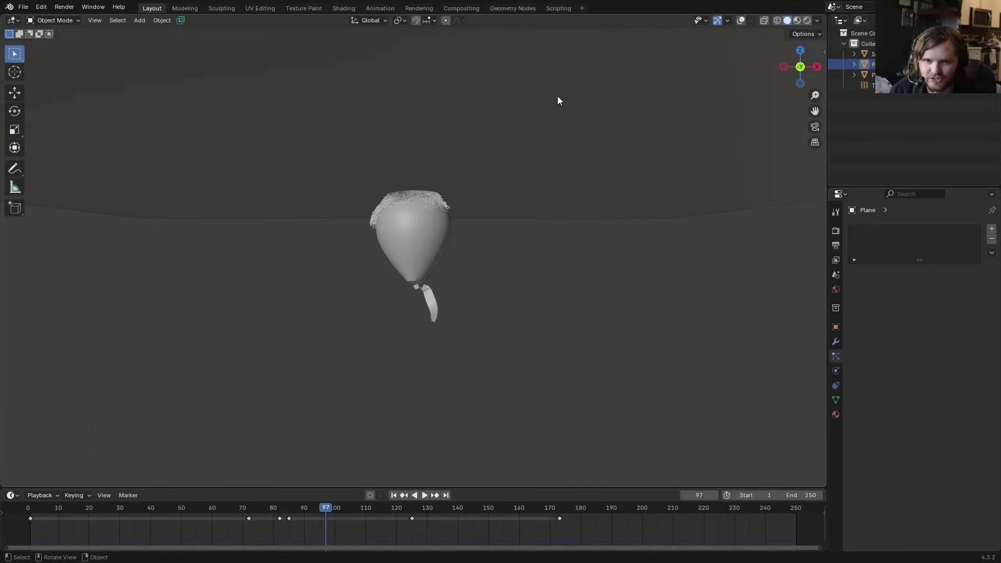
left_click(751, 21)
left_click(693, 212)
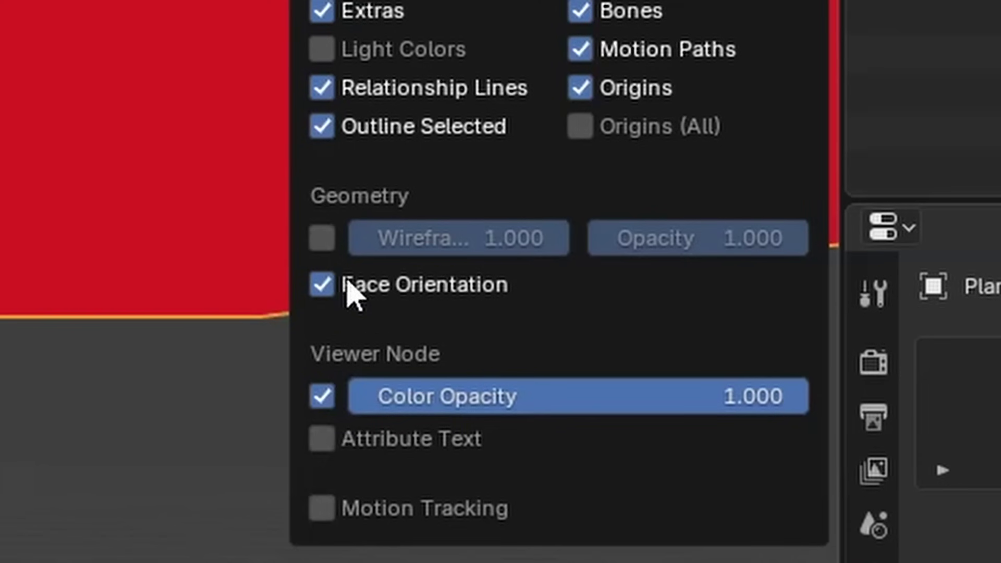
- Enter Edit Mode in face selection and flip the normals of the ceiling plane's face
key("Tab")
key("3")
left_click(480, 155)
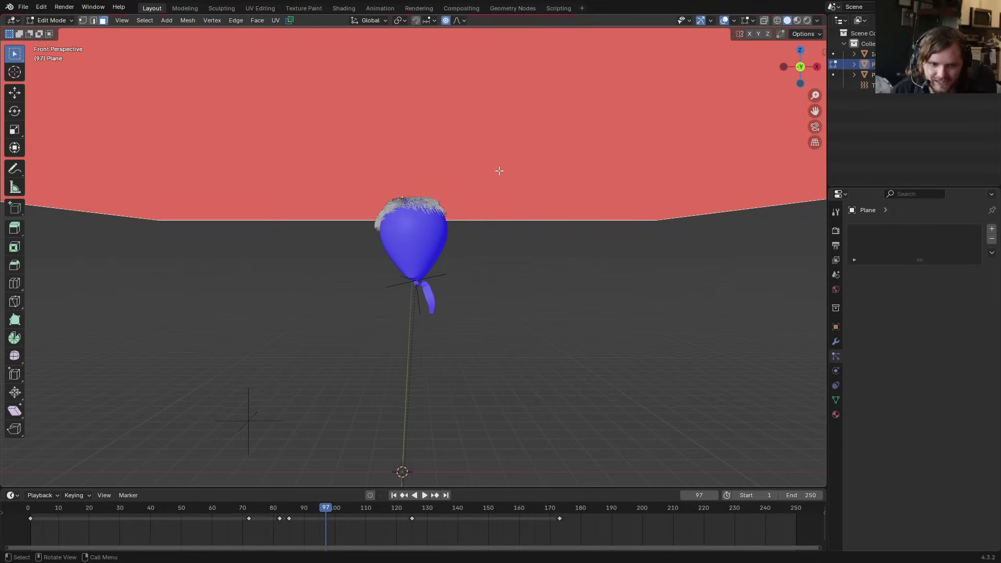
key("alt+n")
left_click(499, 171)
- Extrude the ceiling face upward to give the plane thickness
scroll(499, 171, "down", 4)
key("e")
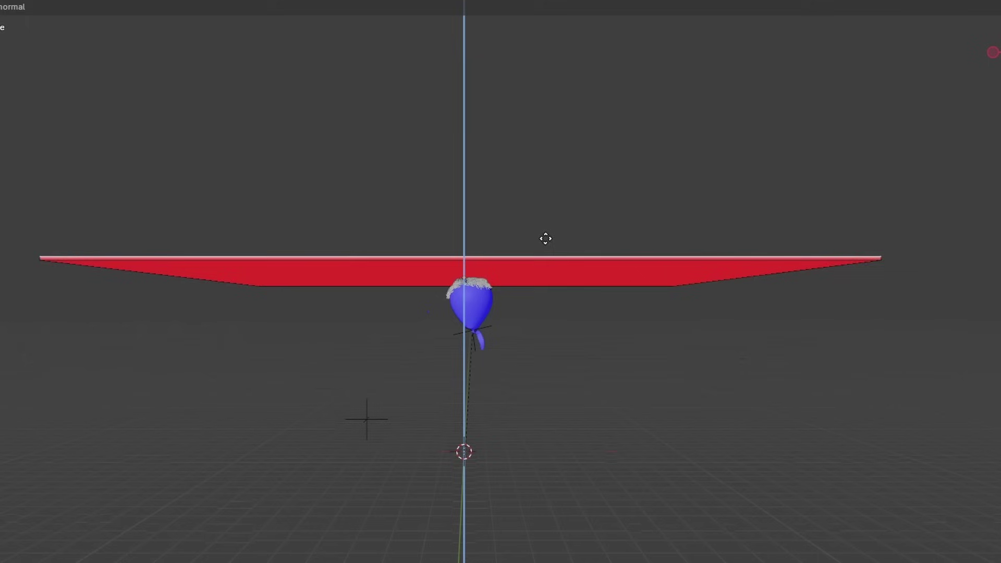
left_click(469, 184)
- Flip the normals of the entire ceiling mesh and return to Object Mode
key("a")
scroll(483, 194, "up", 2)
key("F3")
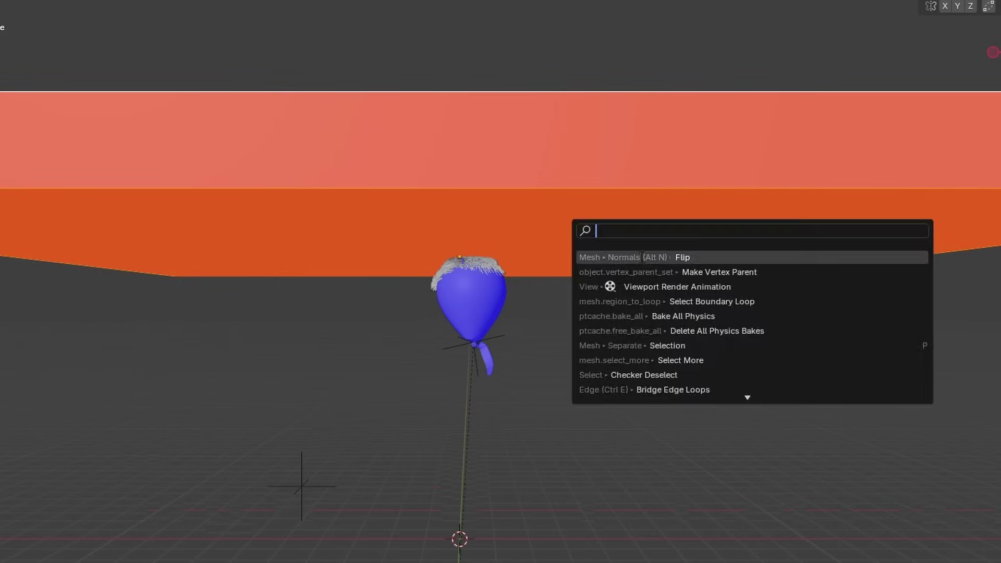
left_click(608, 259)
key("Tab")
- Apply the ceiling plane's rotation and scale, and adjust the particle Damping in its Collision settings
scroll(570, 252, "up", 3)
scroll(570, 252, "down", 1)
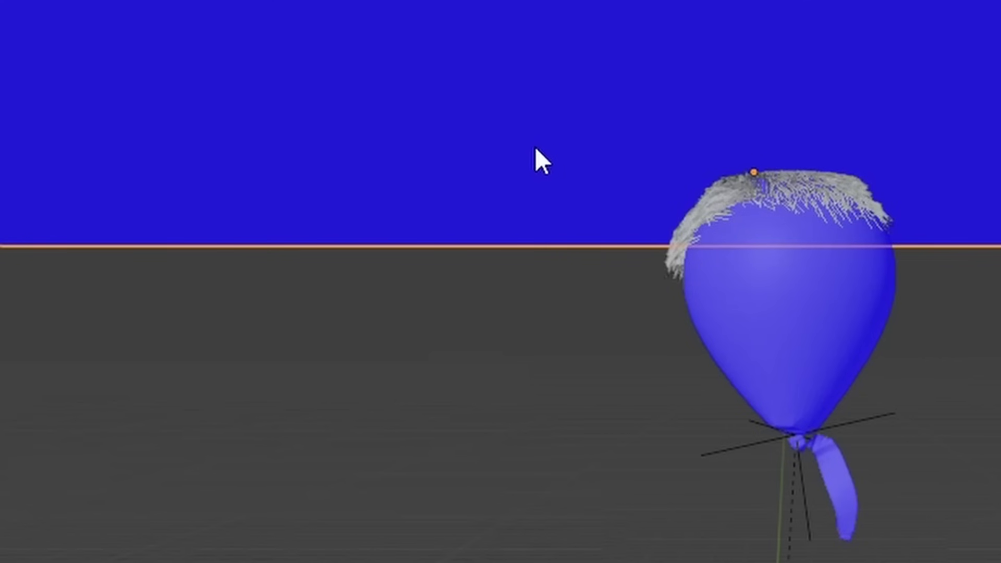
key("ctrl+a")
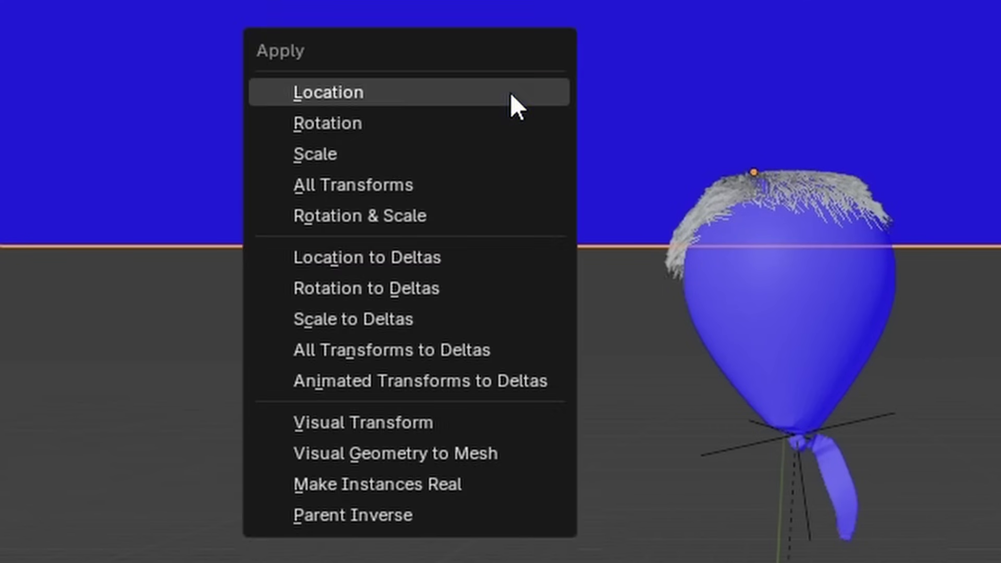
left_click(397, 209)
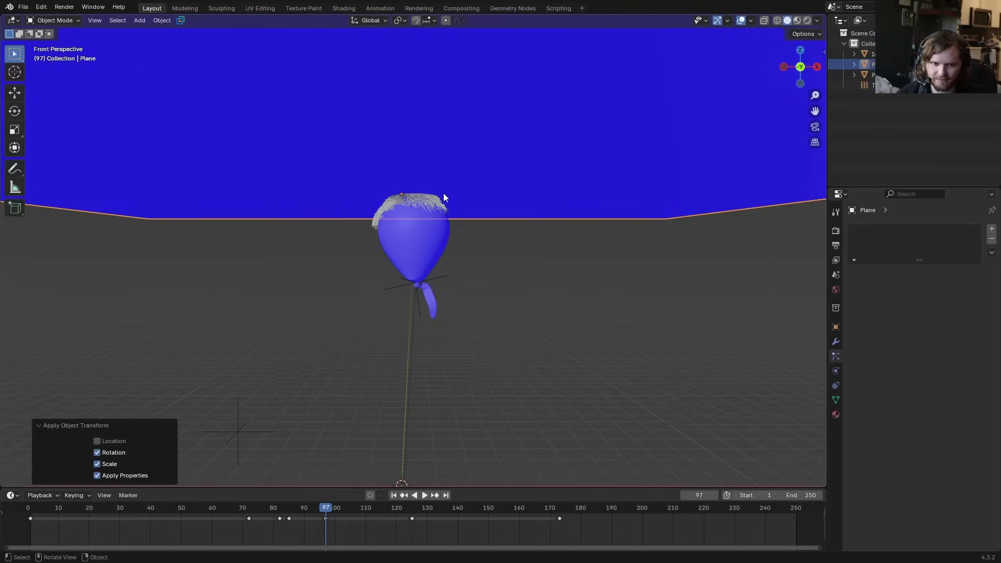
scroll(443, 198, "up", 2)
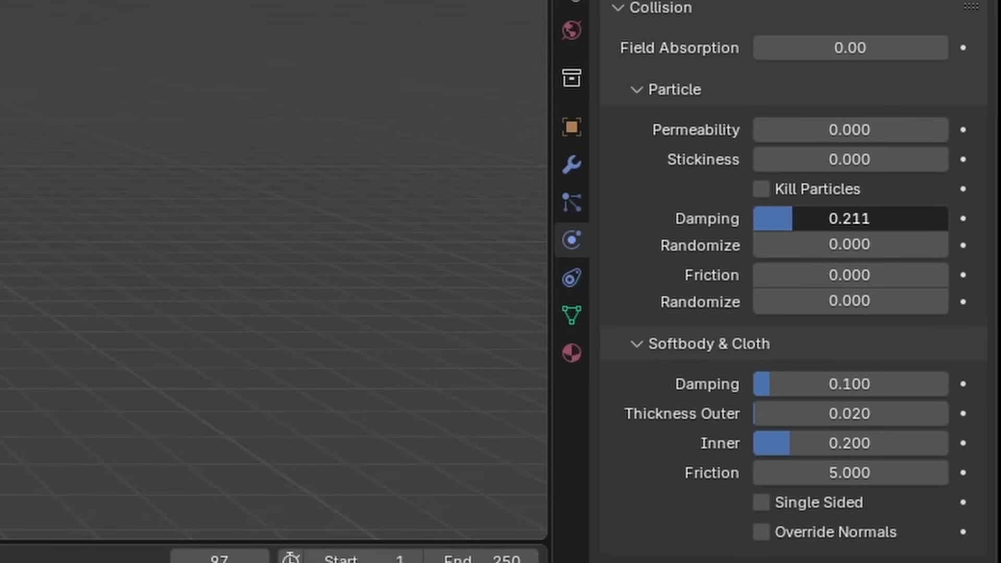
left_click_drag(850, 219, 844, 237)
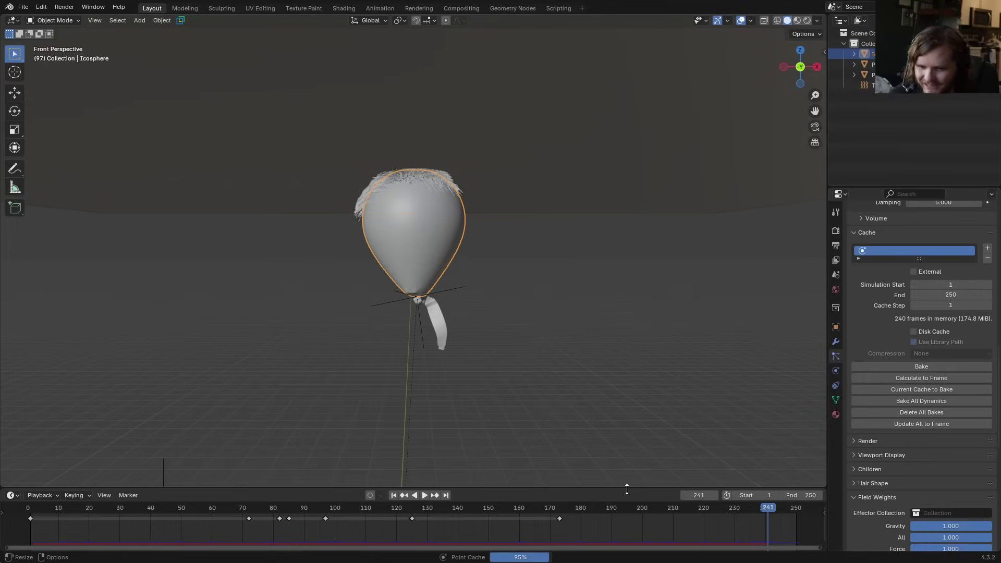
- Play back the baked hair simulation to examine how the balloon and hair meet the ceiling
left_click(295, 508)
key("space")
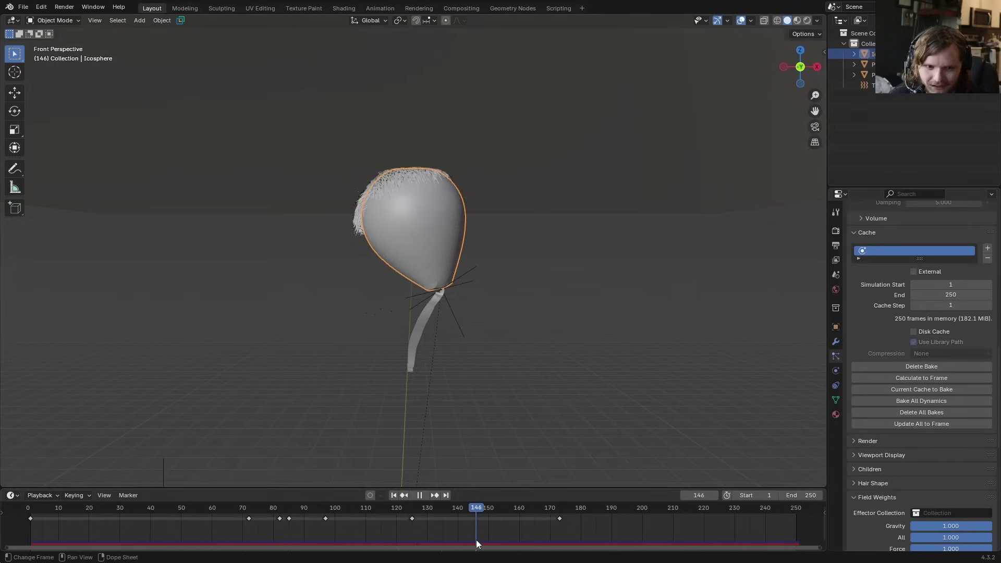
scroll(477, 252, "down", 4)
key("space")
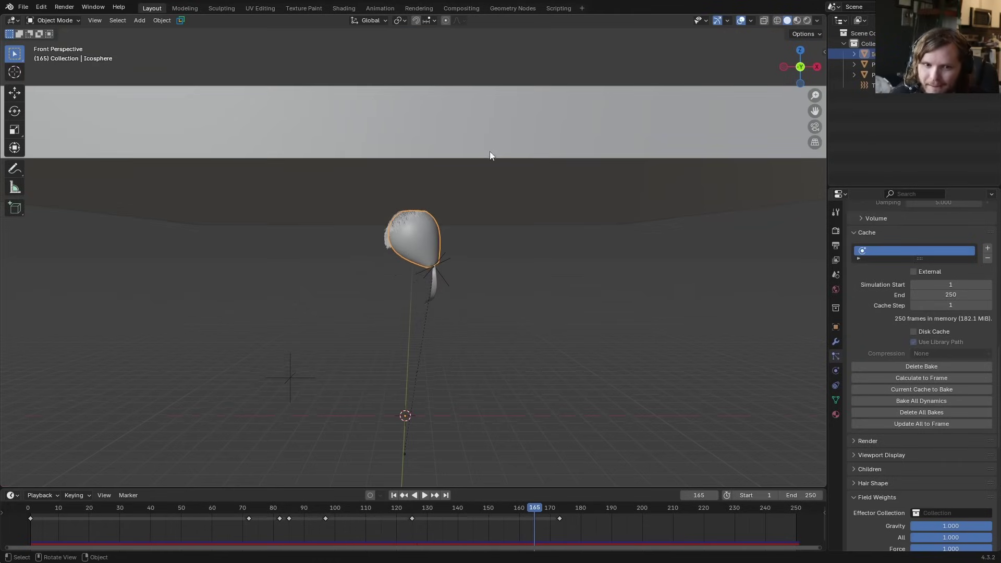
scroll(477, 71, "up", 1)
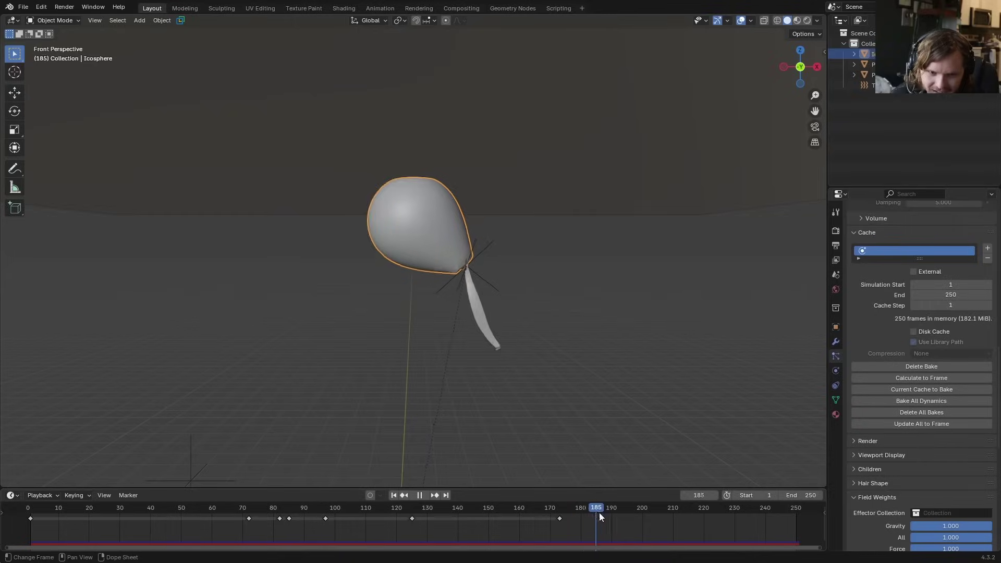
- Scrub the timeline back to frame 180 and set the scene's end frame to 180
left_click_drag(598, 511, 422, 459)
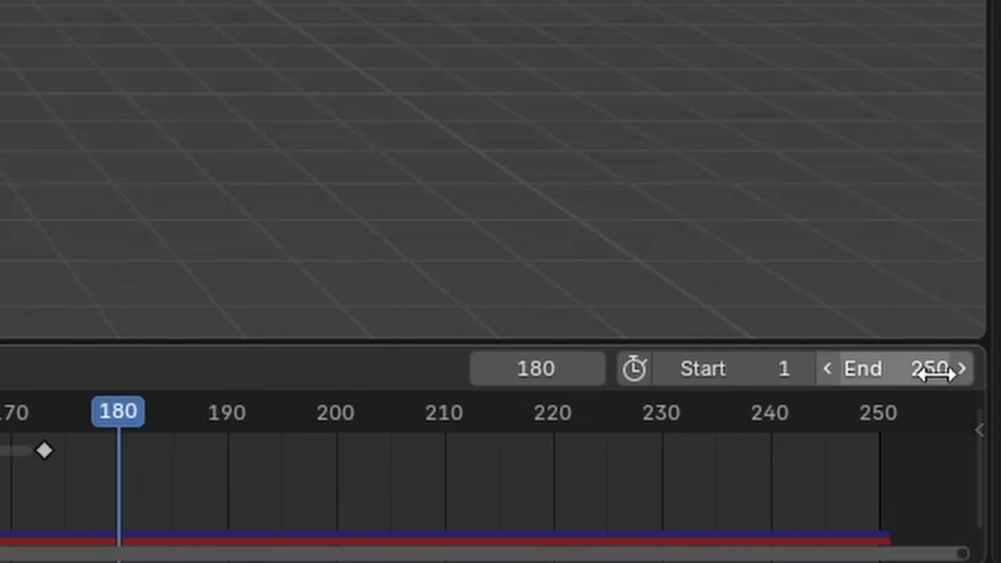
left_click(812, 496)
type("180")
key("Return")
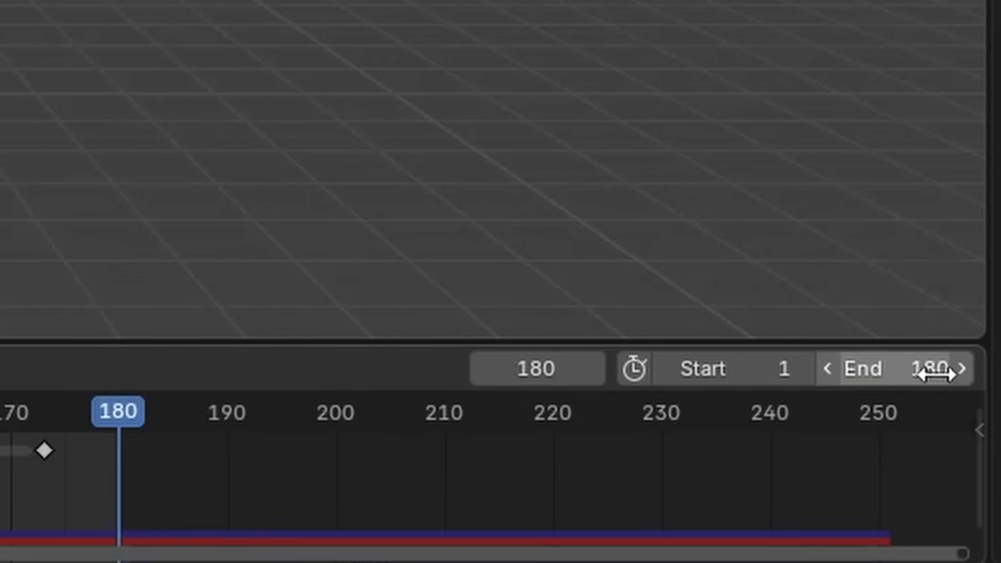
- Play and scrub the shortened animation, examining the balloon's rise and hair motion from different angles
left_click_drag(492, 506, 164, 511)
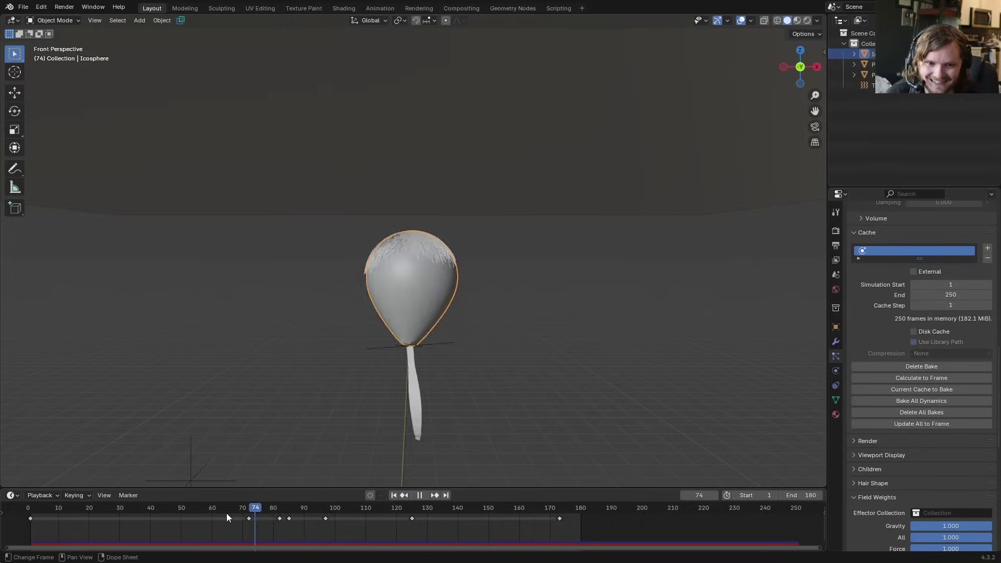
key("space")
scroll(434, 288, "down", 5)
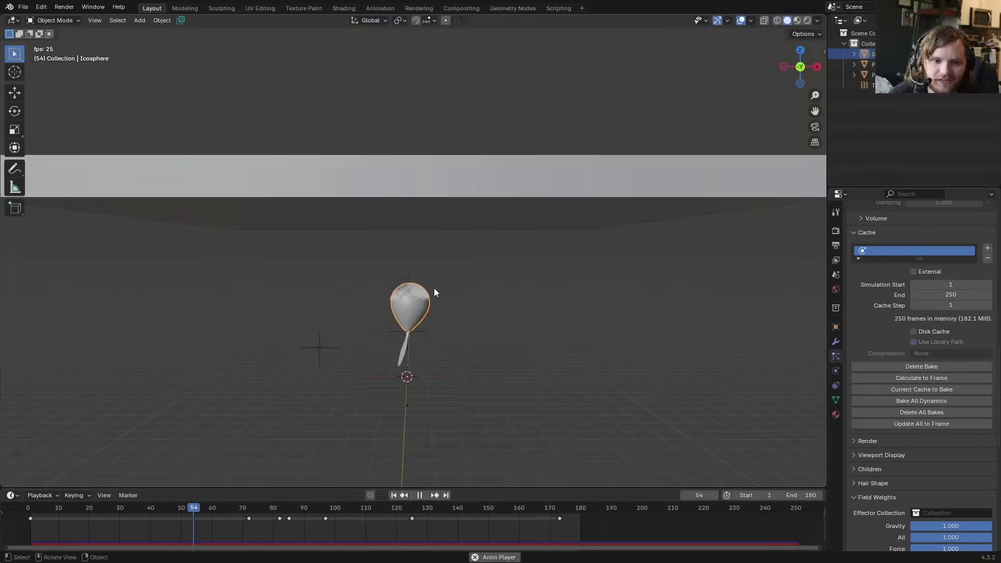
middle_click_drag(434, 288, 434, 270)
key("space")
scroll(433, 271, "up", 3)
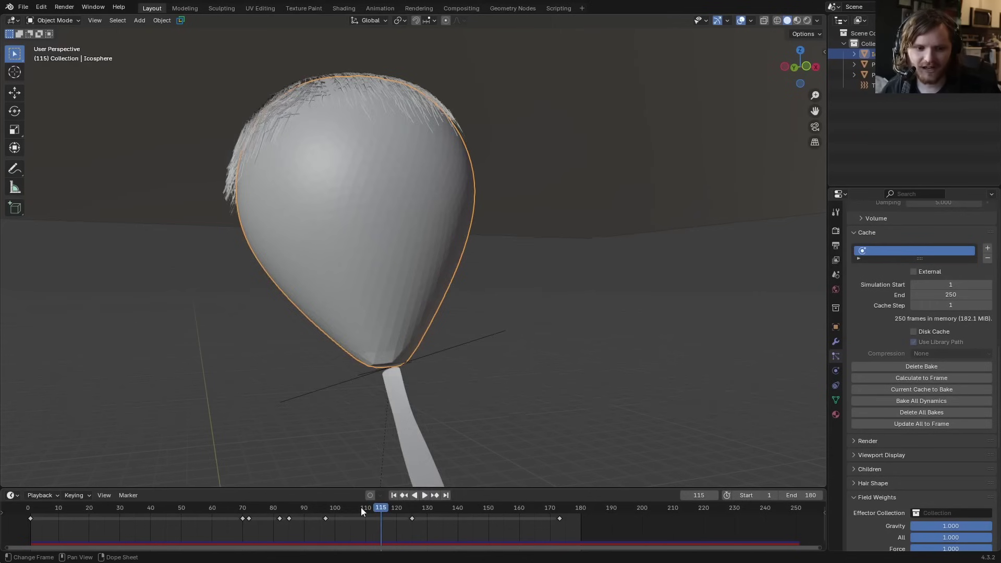
left_click_drag(361, 507, 329, 510)
mouse_move(328, 510)
left_mouse_down()
mouse_move(301, 509)
mouse_move(360, 509)
mouse_move(319, 509)
left_mouse_up()
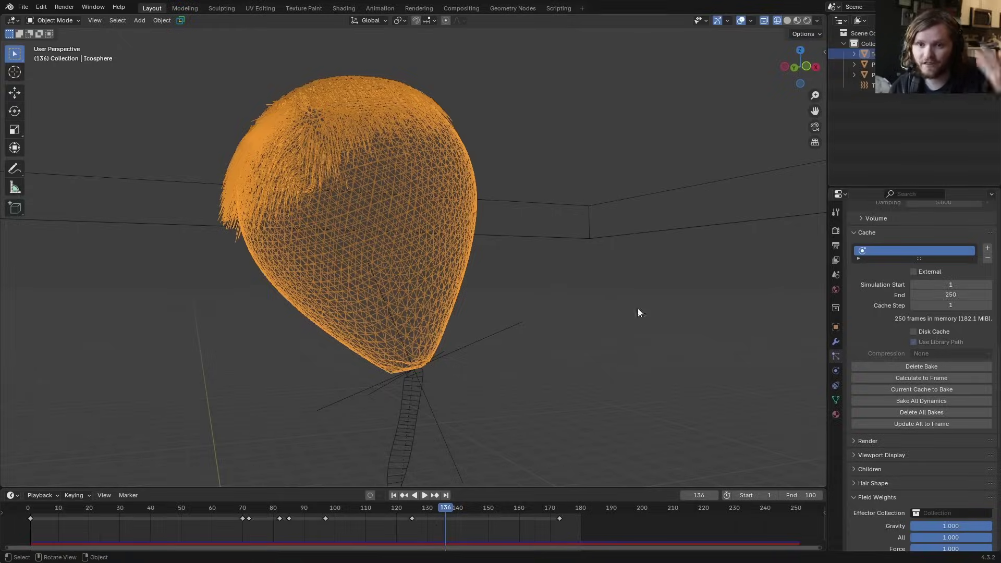
- Return the viewport to solid shading and set the hair particle system's Children to Interpolated
left_click(788, 22)
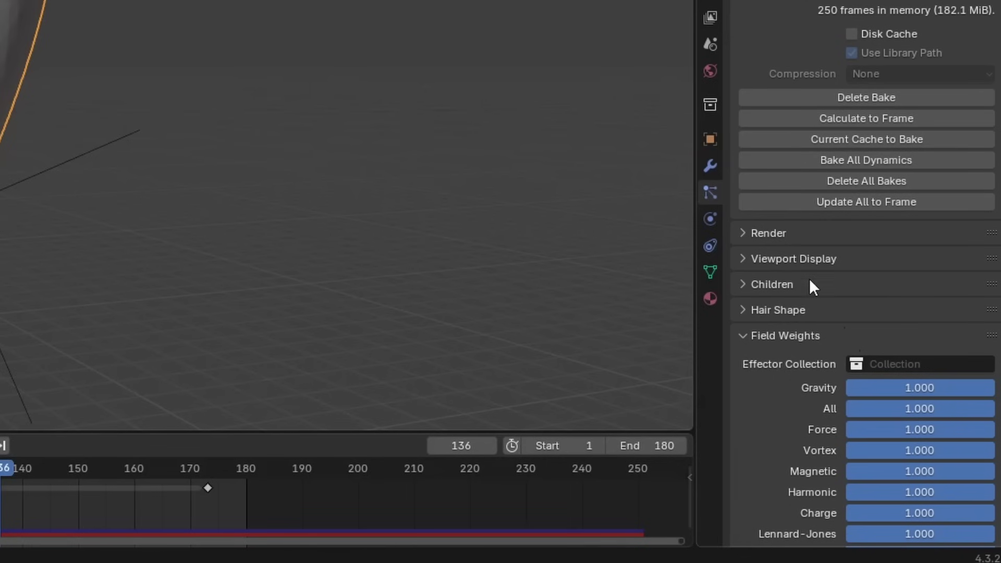
scroll(798, 234, "down", 5)
left_click(780, 184)
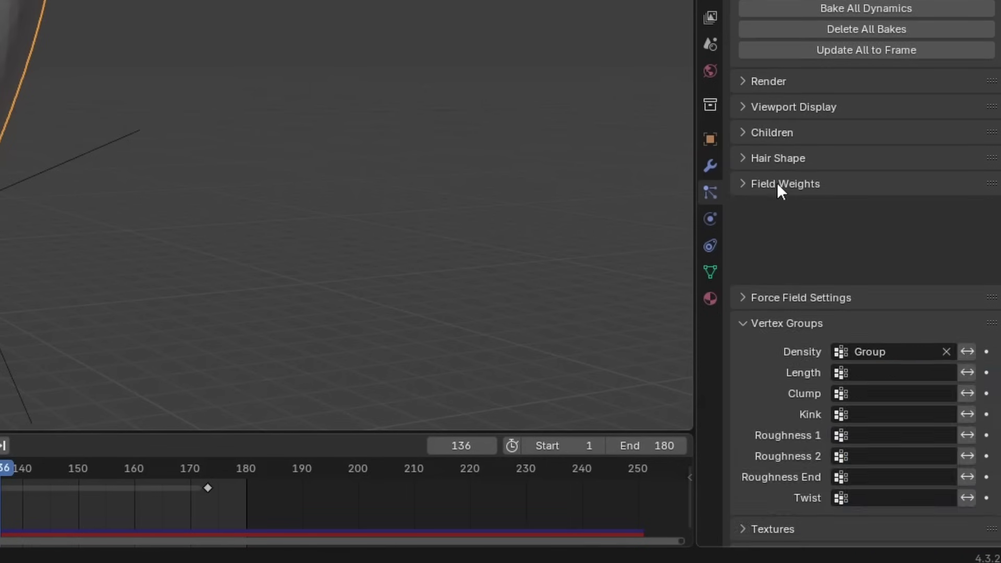
scroll(803, 235, "up", 7)
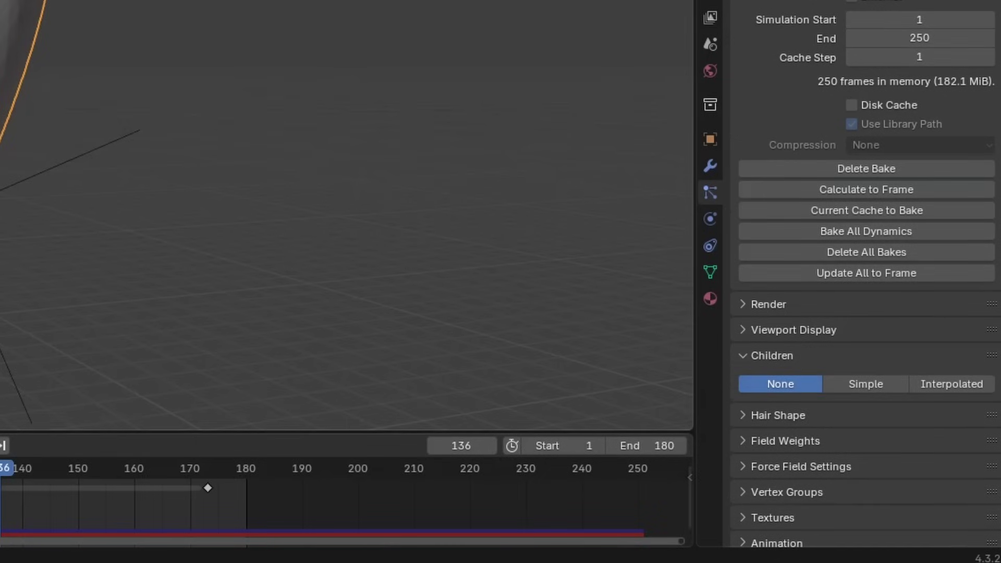
middle_click_drag(52, 130, 169, 297, "shift")
left_click(934, 391)
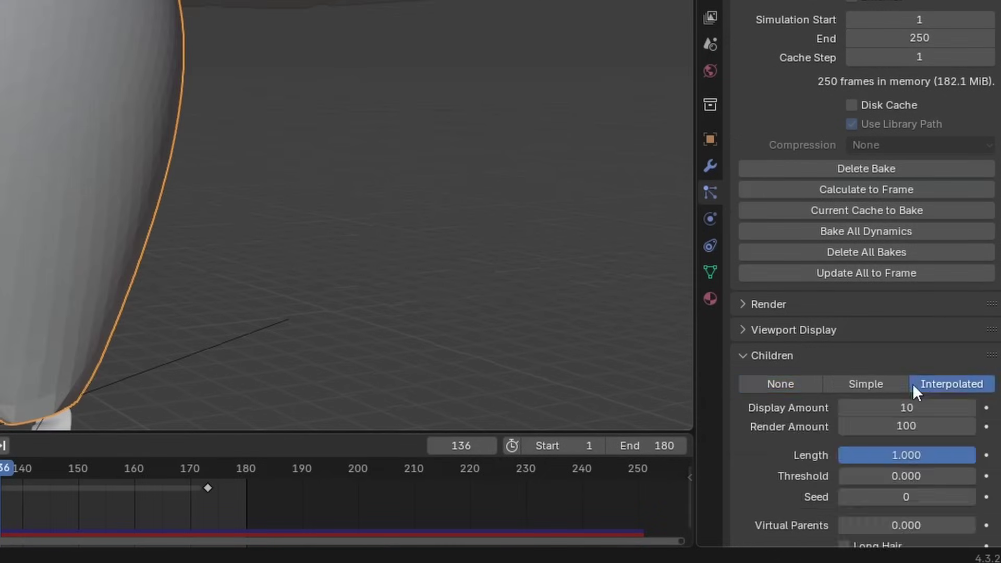
middle_click_drag(402, 163, 666, 308)
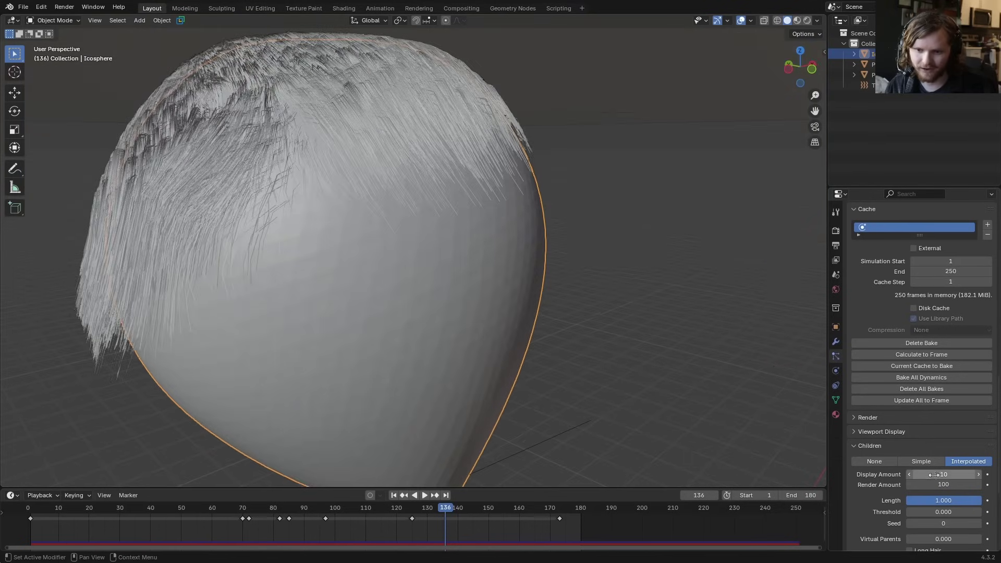
- Step the child hairs' Display Amount up to 10 to compare densities
key("Return")
left_click(981, 476)
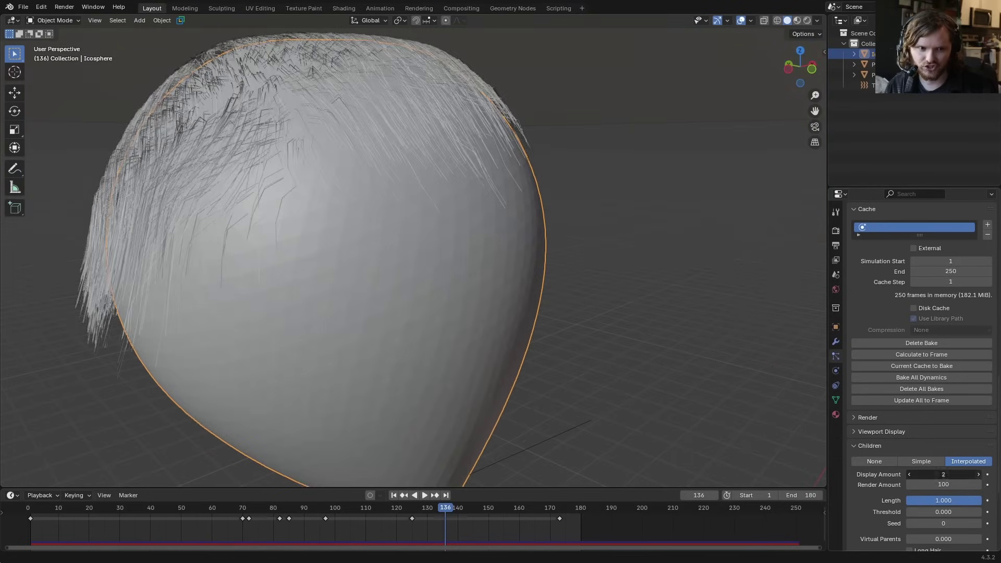
left_click(980, 476)
left_click(980, 475)
left_click(981, 476)
left_click(980, 476)
left_click(980, 475)
left_click(980, 475)
left_click(980, 476)
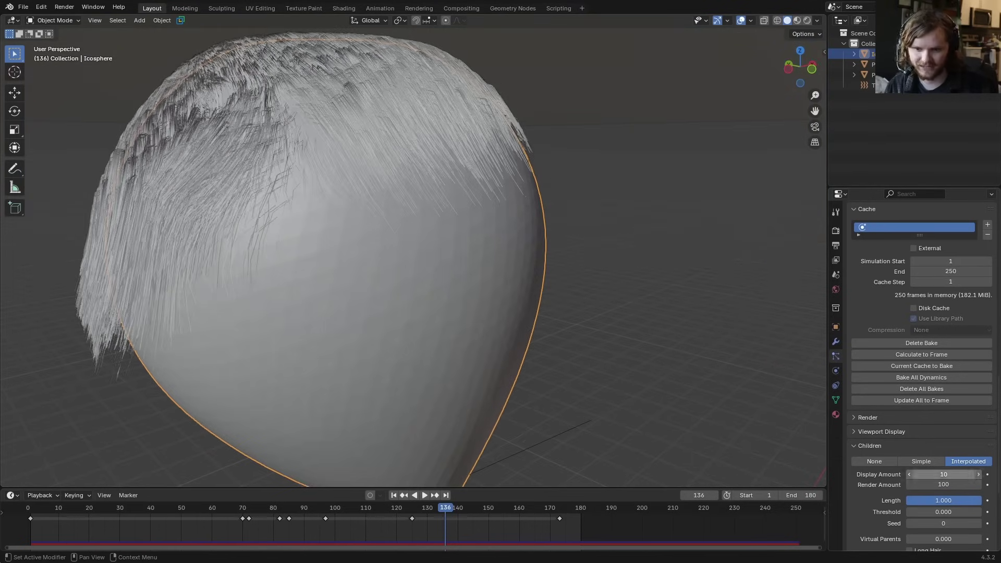
- Set both the Display Amount and Render Amount of the child hairs to 20
left_click_drag(959, 475, 959, 485)
type("2")
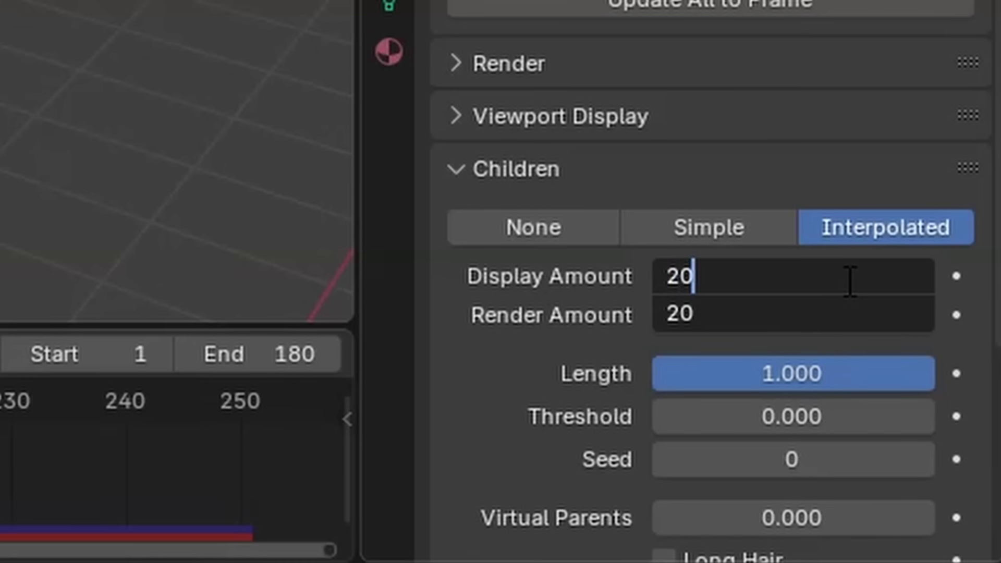
type("0")
key("Return")
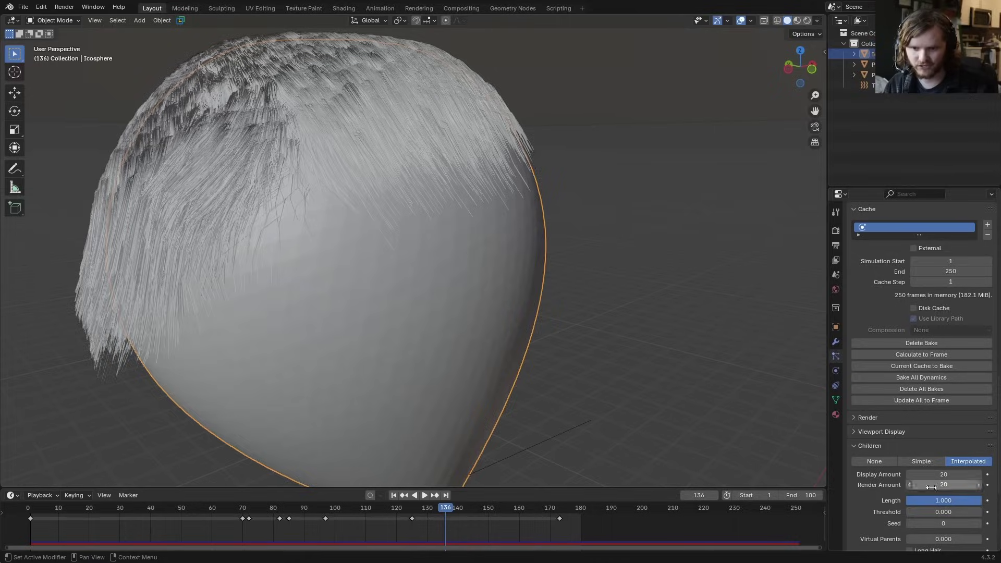
- Set the child hairs' Length to 0.789 and their Parting to 0.680
middle_click_drag(626, 226, 649, 240, "shift")
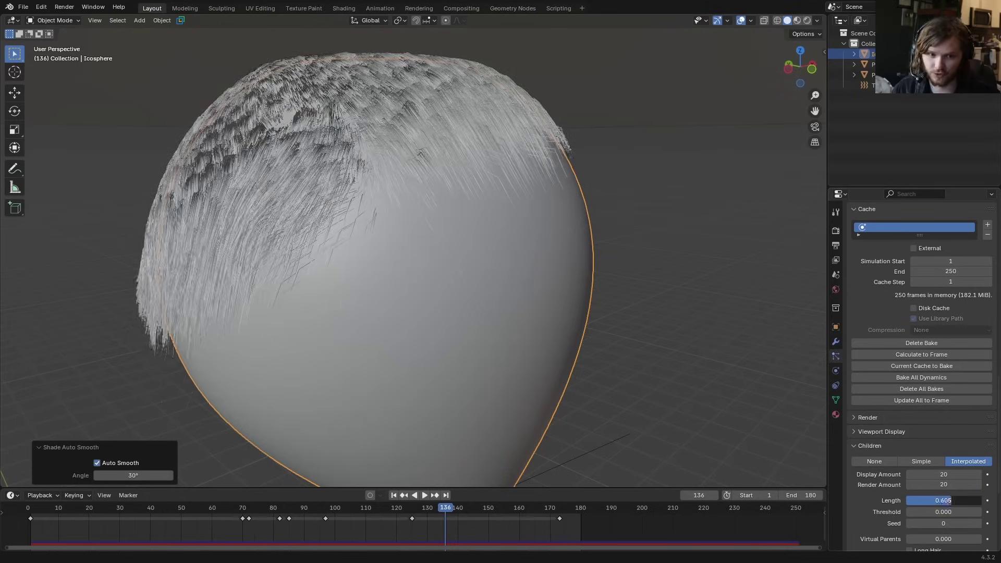
mouse_move(952, 500)
left_mouse_down()
mouse_move(982, 501)
mouse_move(966, 500)
left_mouse_up()
scroll(938, 464, "down", 7)
left_click(884, 423)
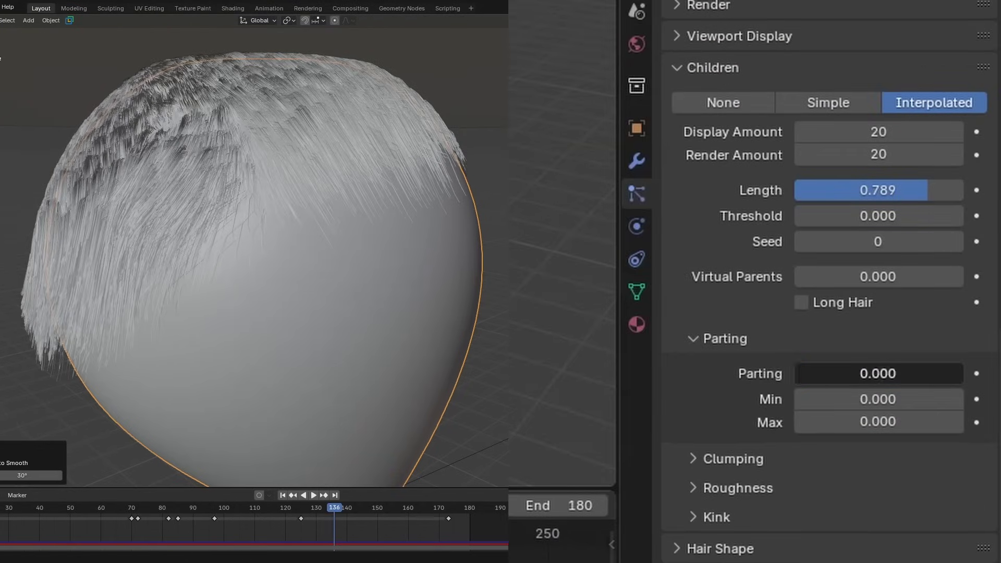
left_click_drag(798, 373, 909, 374)
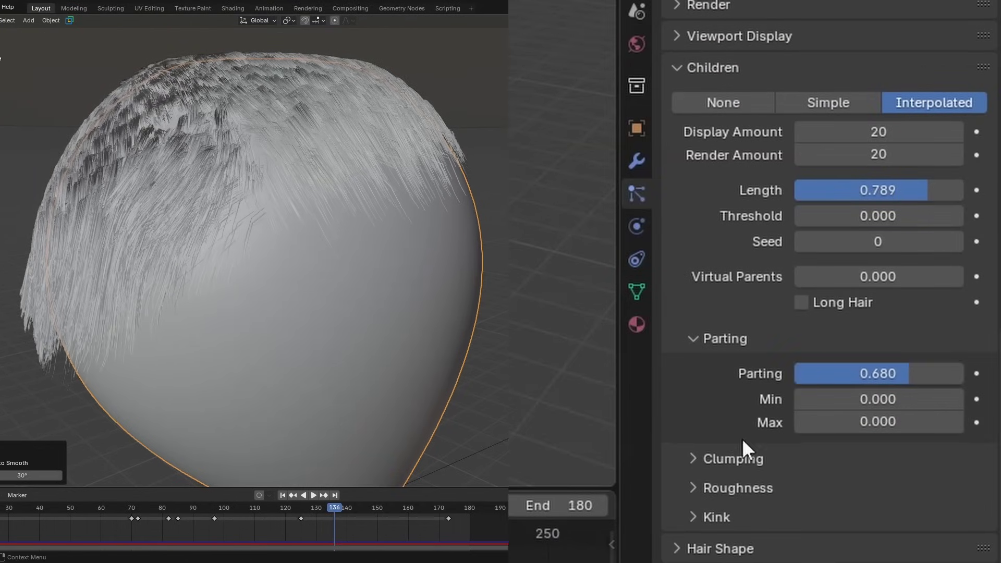
left_click_drag(878, 520, 946, 519)
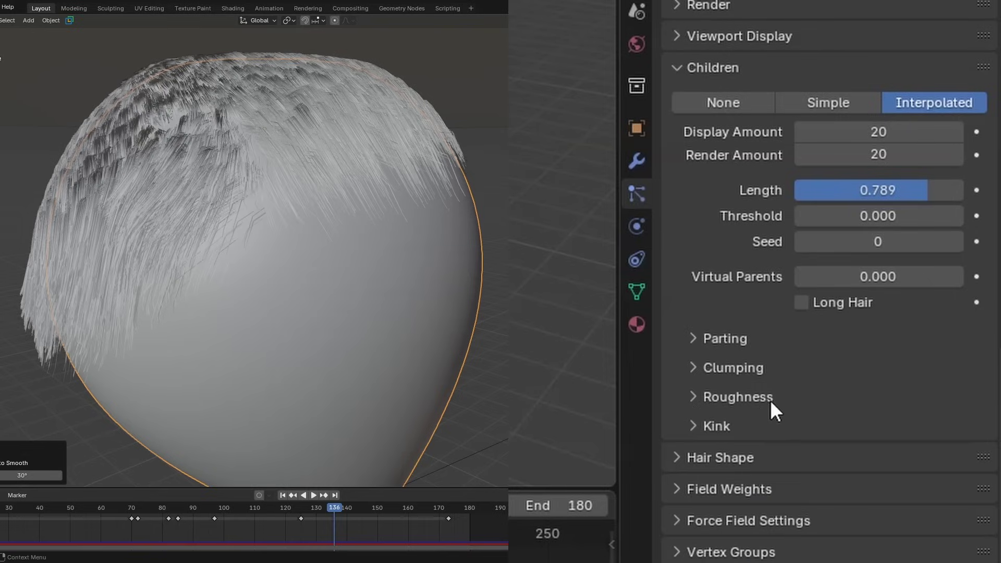
- Set the child hairs' Roughness to Uniform 0.090 with Size 2.717 and Random 0.070, leaving Endpoint at 0.000
left_click(771, 400)
scroll(954, 386, "down", 2)
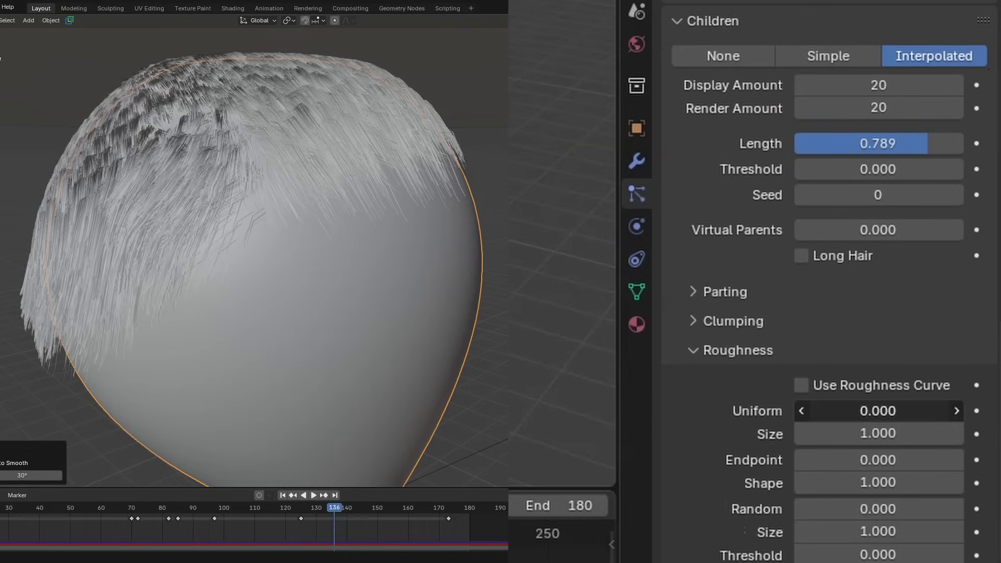
left_click_drag(878, 411, 916, 411)
left_click_drag(874, 436, 949, 435)
mouse_move(867, 411)
left_mouse_down()
mouse_move(833, 411)
mouse_move(849, 410)
left_mouse_up()
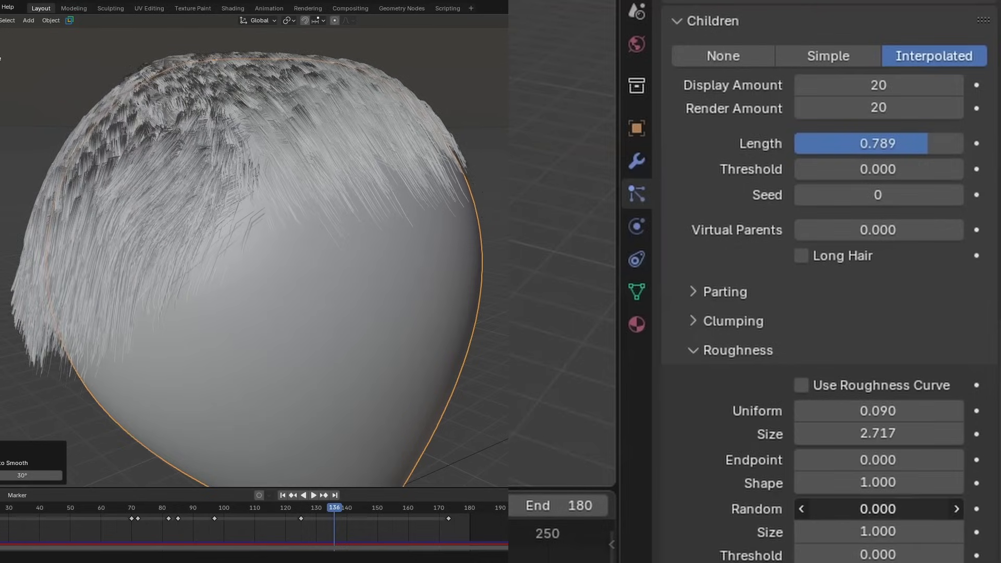
left_click_drag(878, 509, 892, 509)
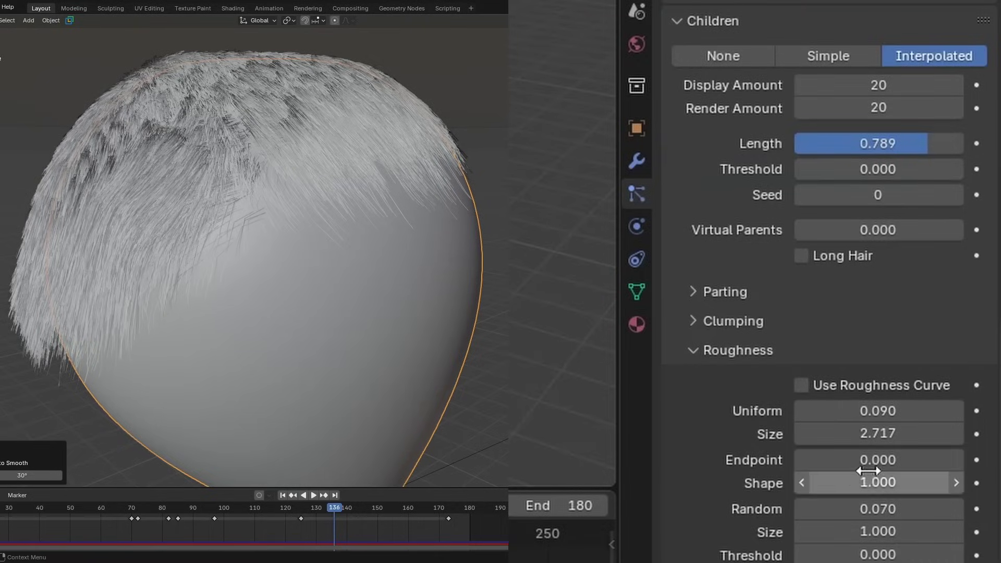
mouse_move(878, 460)
left_mouse_down()
mouse_move(887, 460)
mouse_move(869, 462)
left_mouse_up()
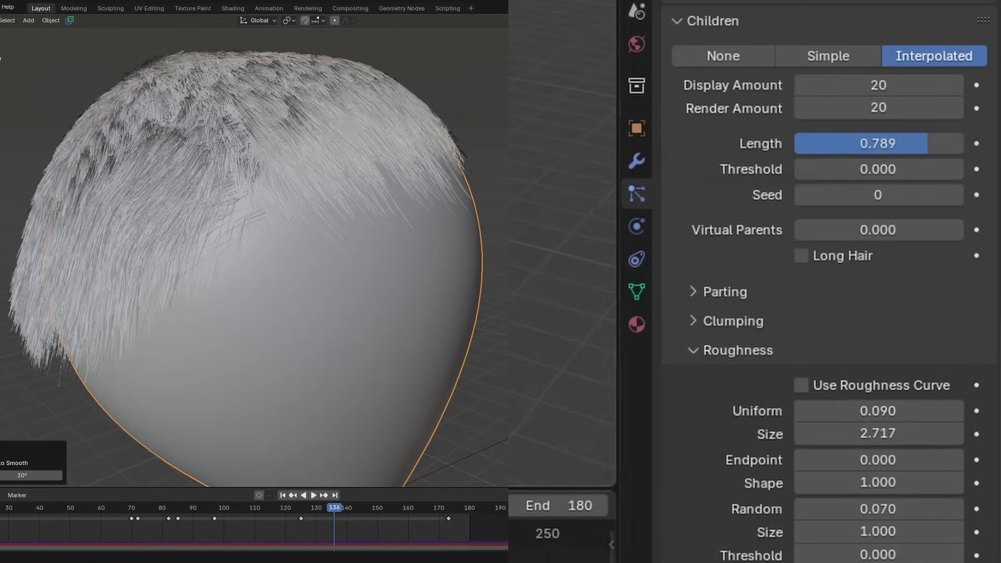
- Give the child hairs a Curl kink with Amplitude 0.0367 m and Frequency 1.330, and preview it in playback
scroll(879, 365, "down", 8)
left_click_drag(207, 524, 370, 496)
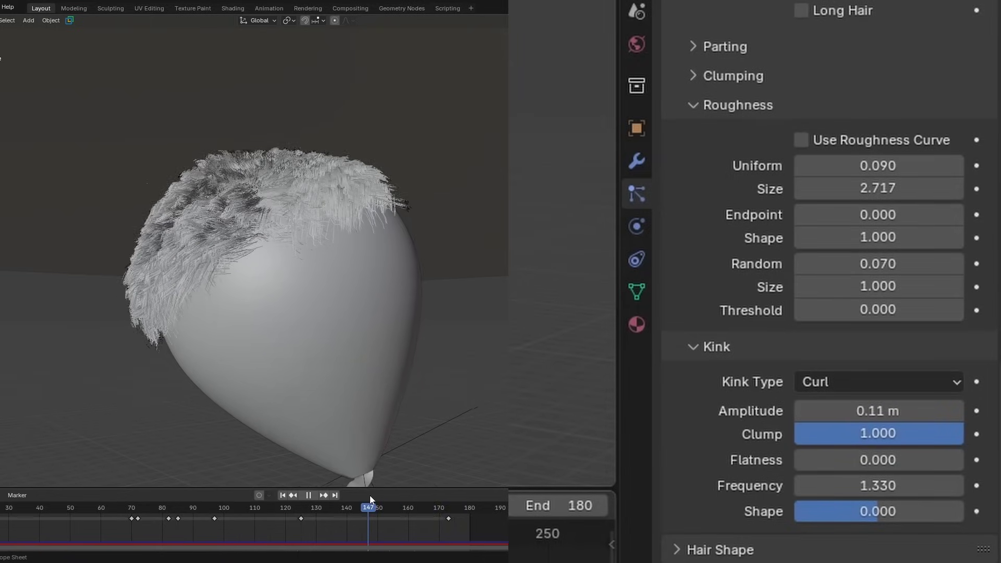
type("3")
key("Return")
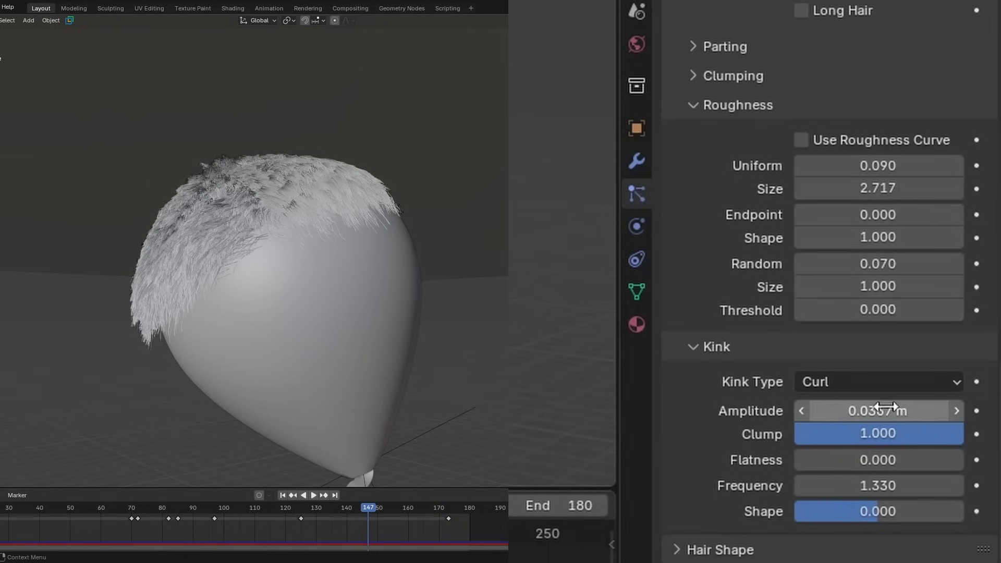
left_click(848, 386)
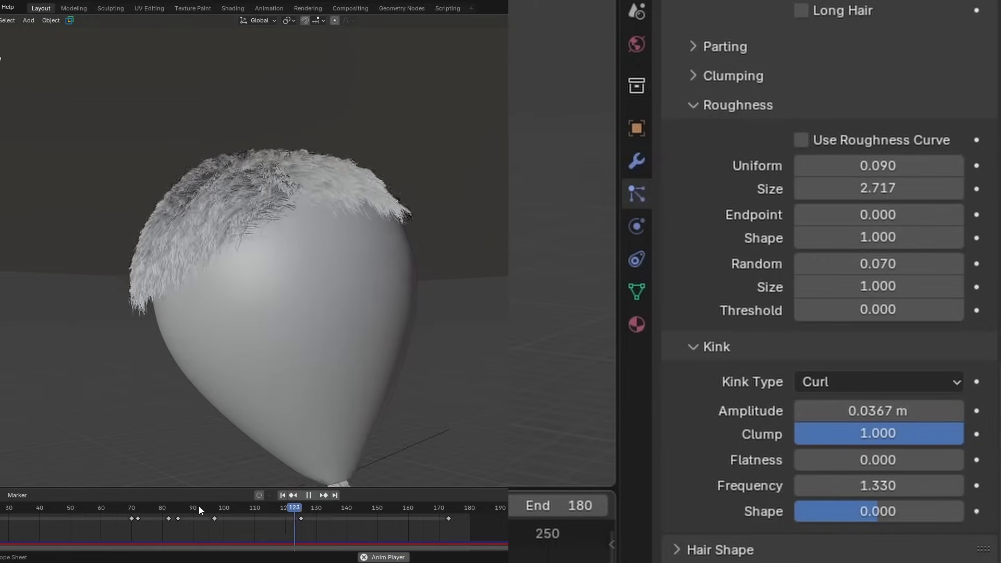
key("space")
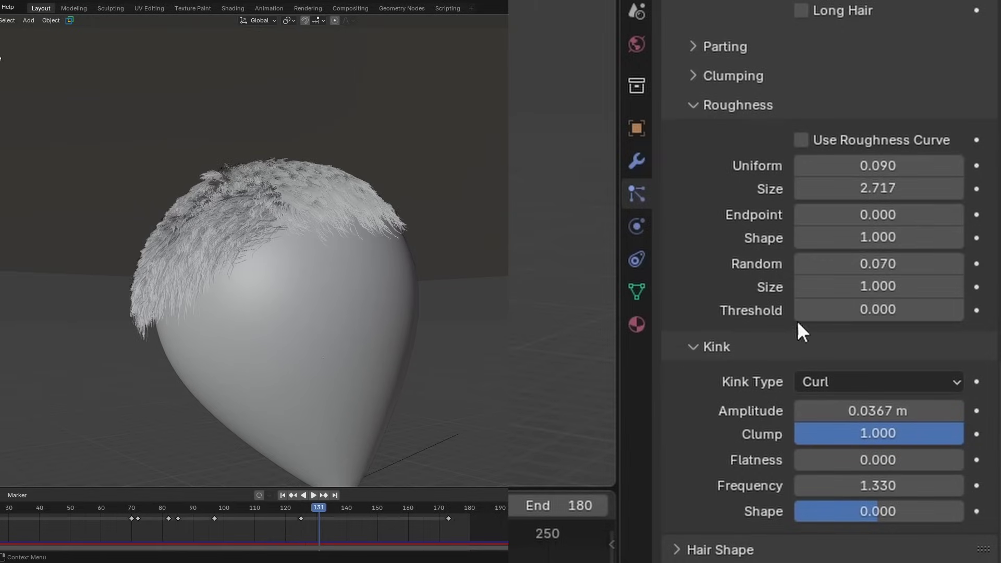
- Check the material option in the hair particle system's Render settings
scroll(341, 312, "down", 2)
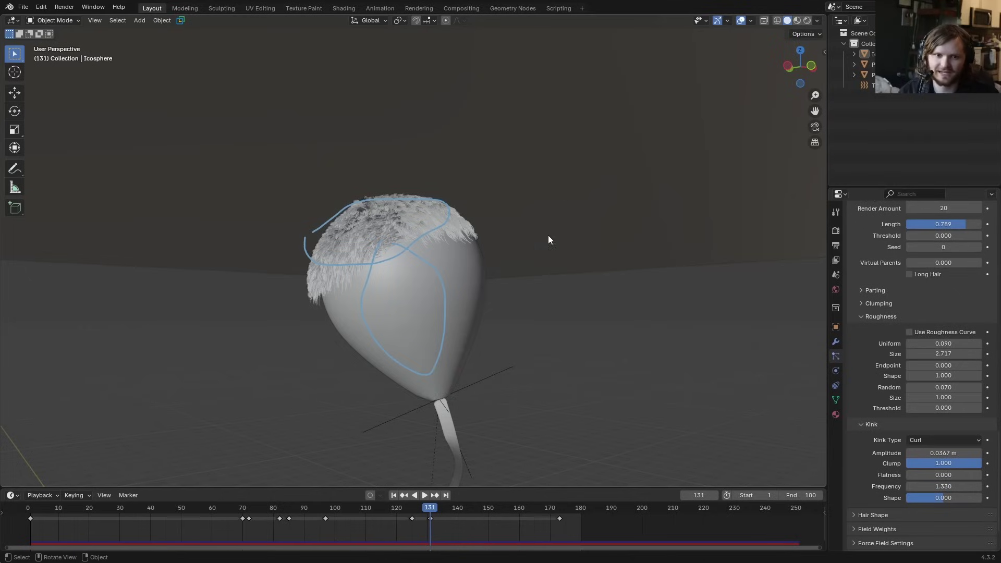
scroll(887, 330, "up", 8)
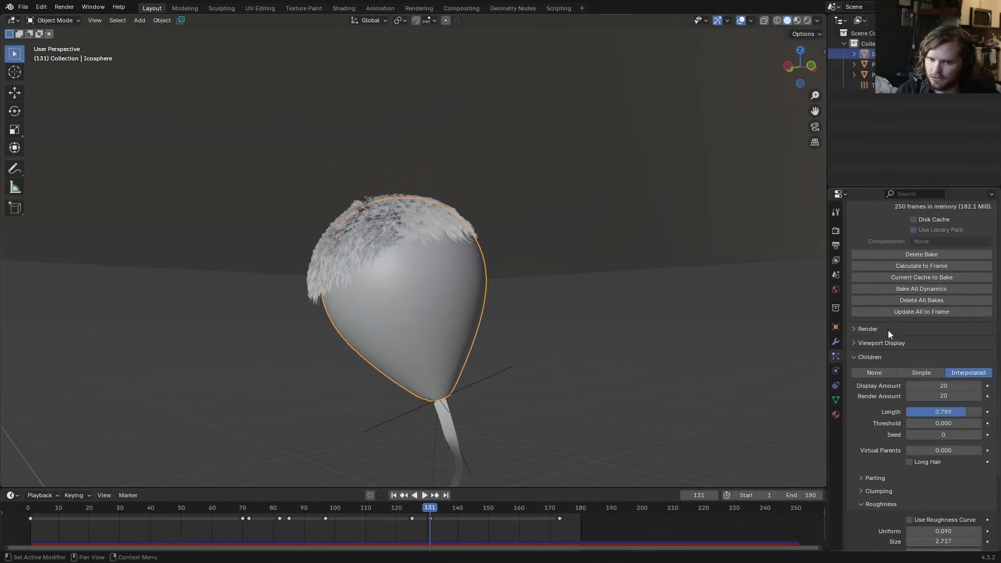
left_click(874, 328)
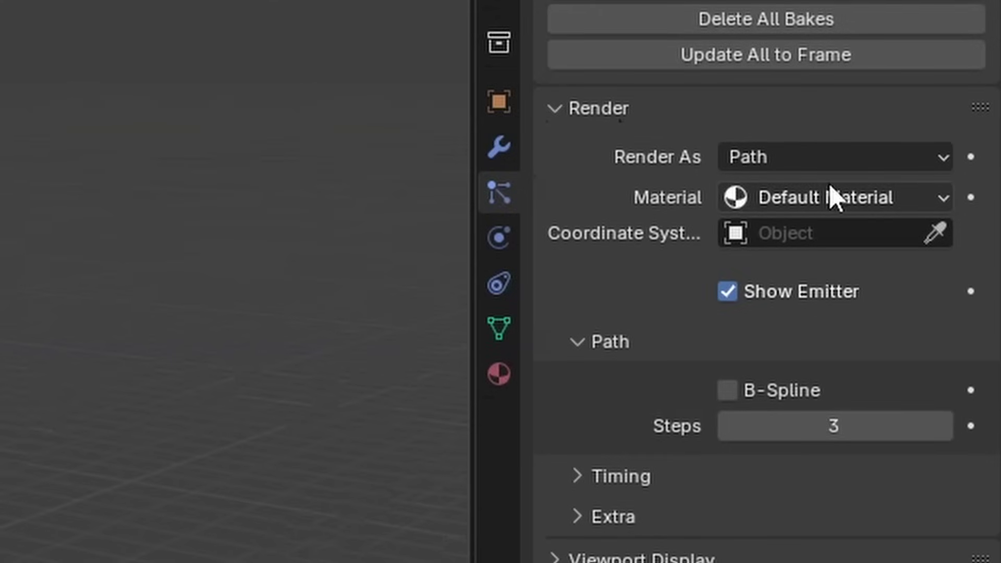
left_click(838, 198)
left_click(838, 193)
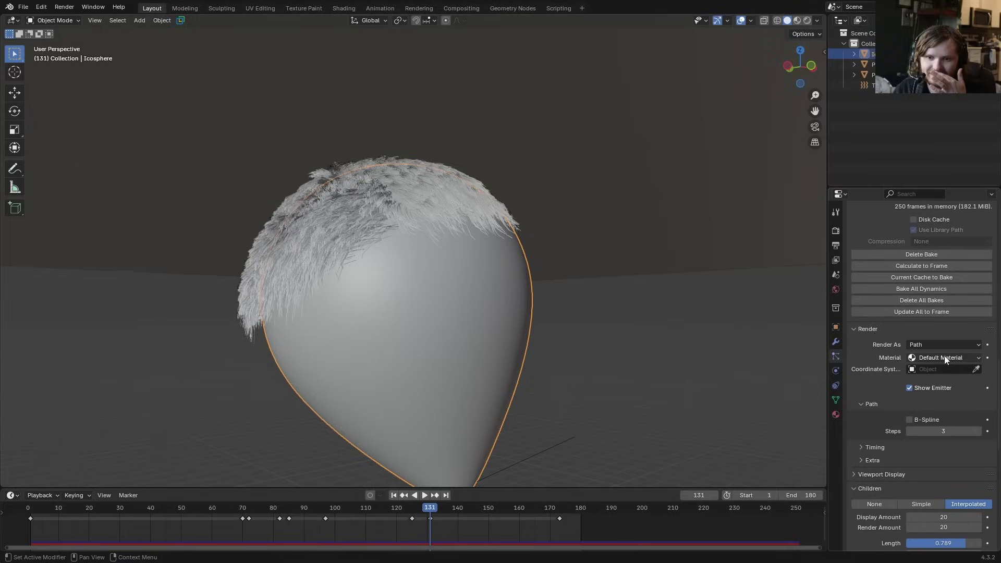
- Open a Shader Editor area below the 3D view and assign the existing material "Material" to the balloon
left_click_drag(4, 486, 348, 347)
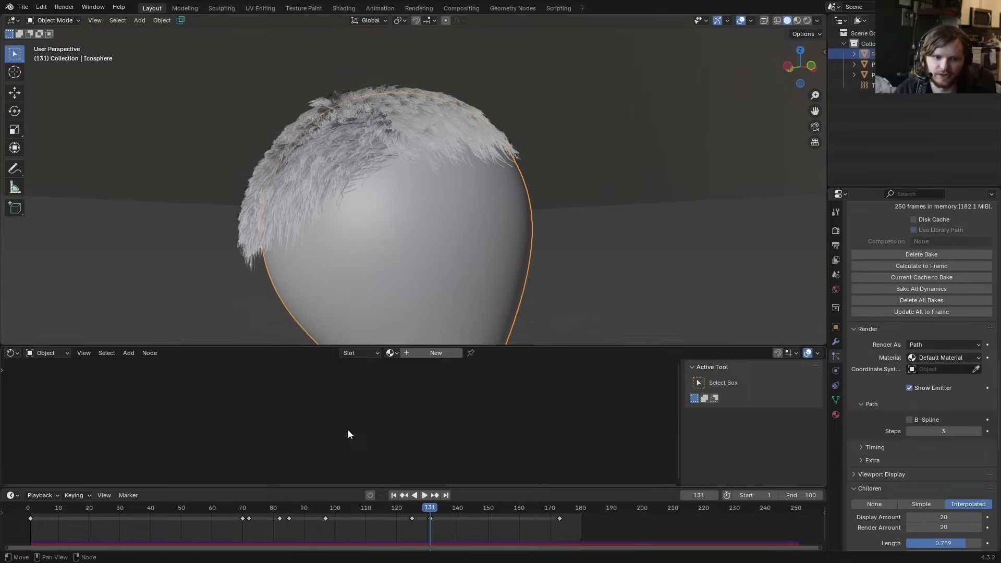
left_click(392, 353)
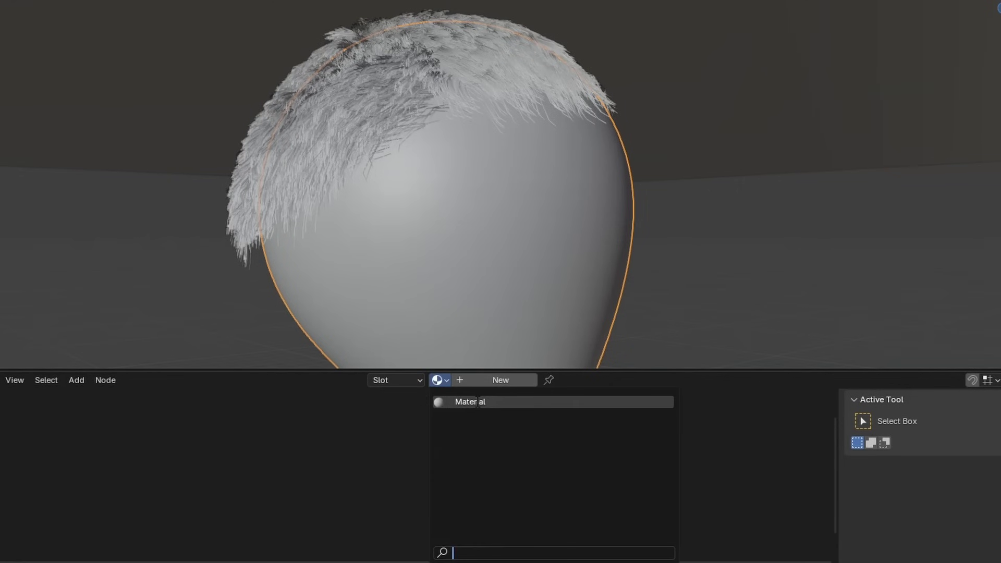
left_click(478, 402)
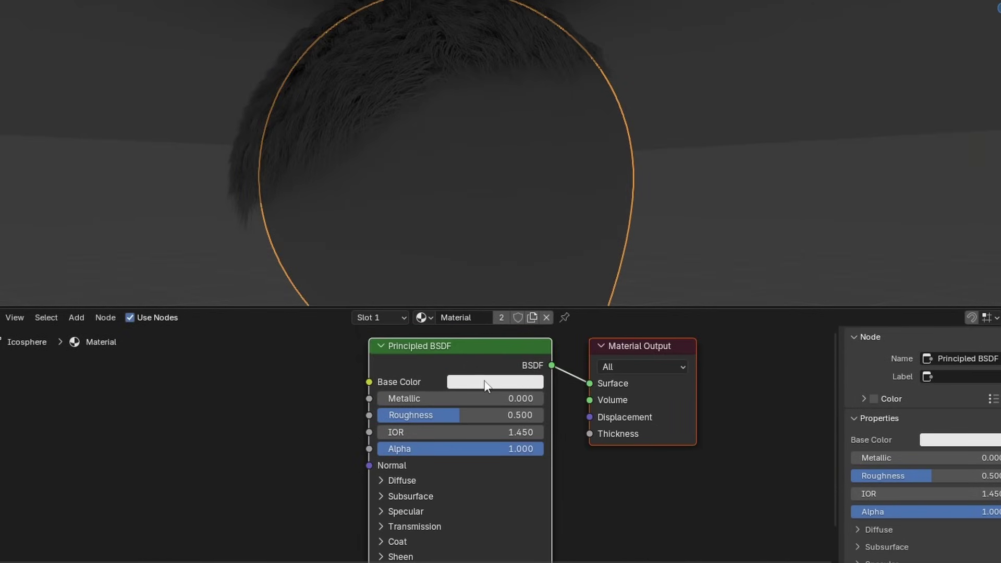
- Try a crimson Base Color on the balloon's Principled BSDF, and undo the colour change
left_click(485, 383)
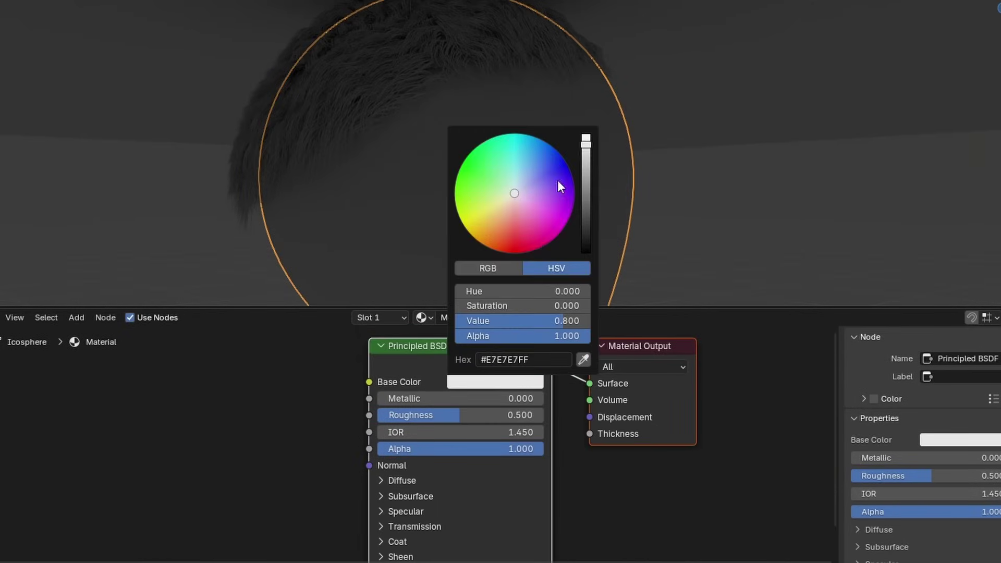
left_click(558, 179)
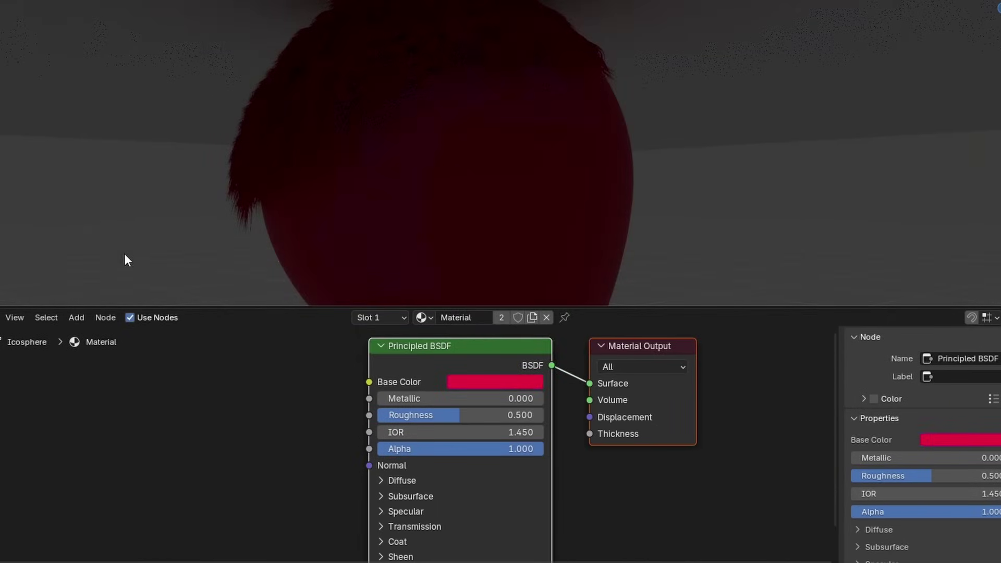
left_click(455, 210)
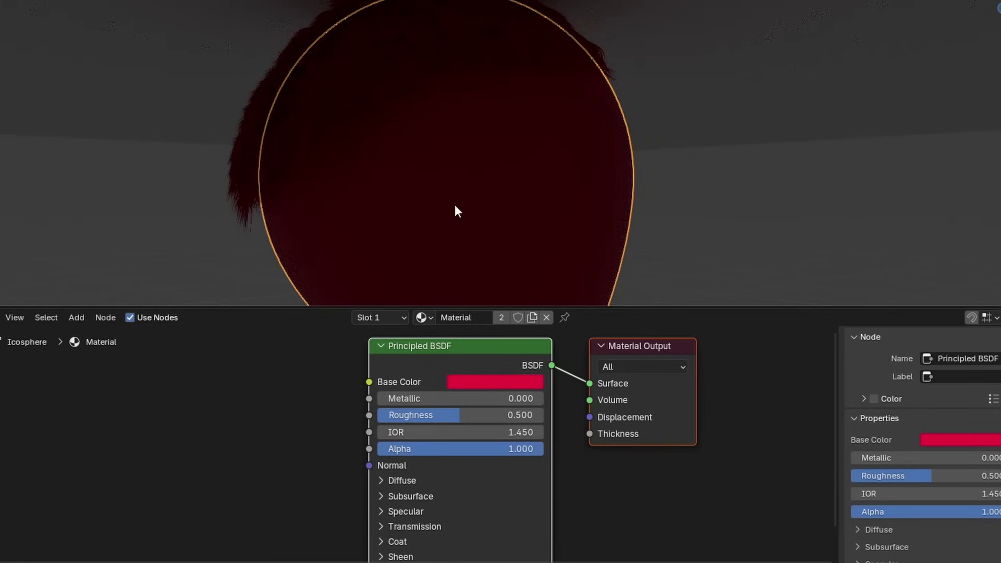
key("ctrl+z")
- Add a Curves Info node in front of the Principled BSDF in the balloon's material
middle_click_drag(119, 410, 299, 432)
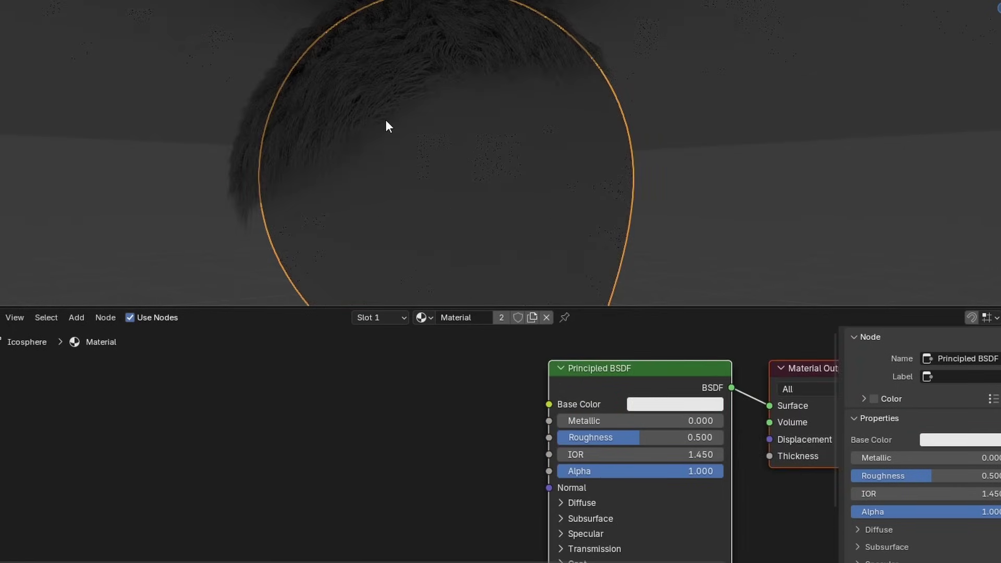
key("shift+a")
type("curve inf")
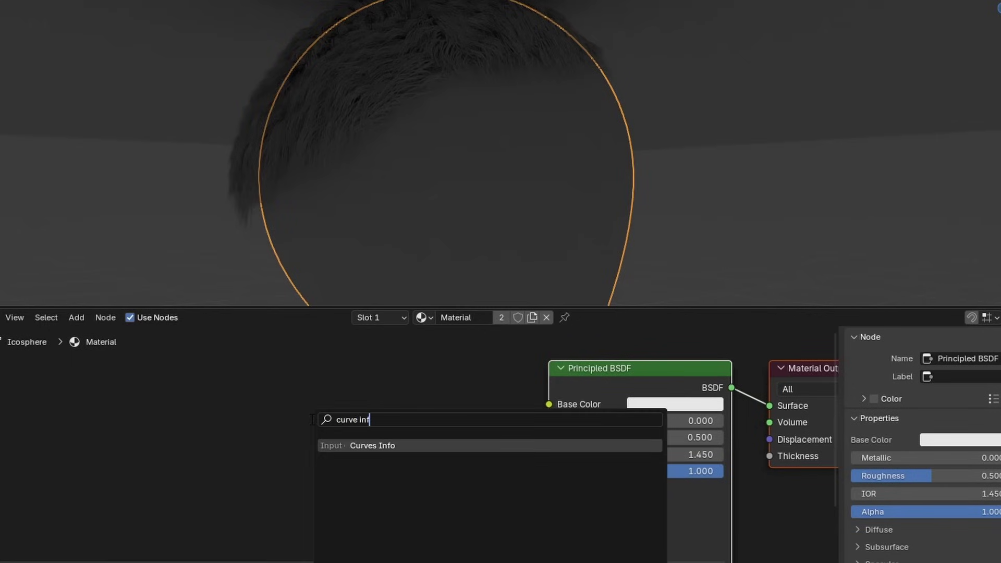
key("Return")
left_click(247, 386)
scroll(279, 399, "up", 1)
- Preview the Curves Info outputs on the balloon one after another, from Is Strand through Random and back to Is Strand
left_click(300, 400, "ctrl+shift")
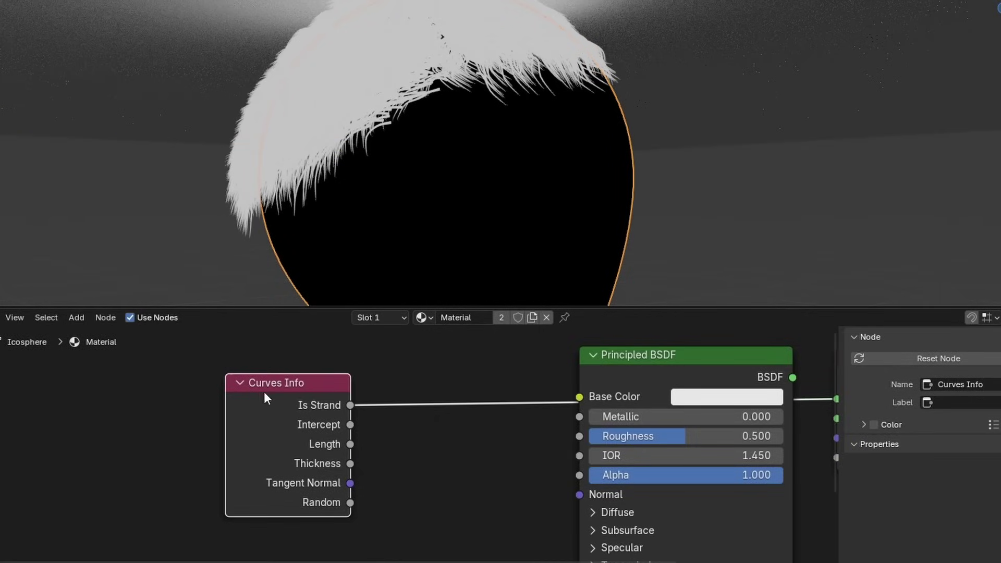
left_click_drag(350, 424, 580, 398)
scroll(489, 68, "up", 5)
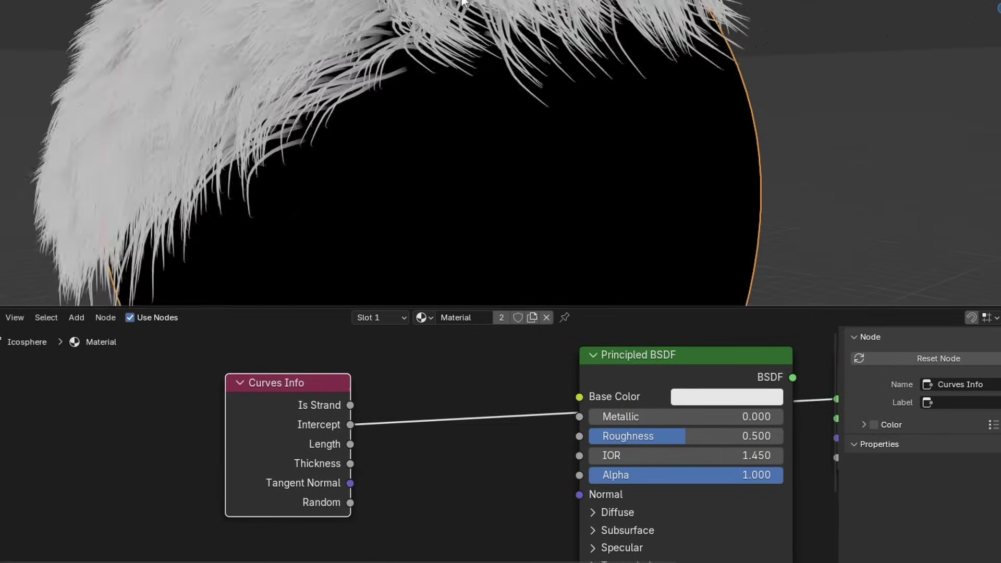
left_click(311, 394, "ctrl+shift")
left_click(312, 395, "ctrl+shift")
left_click(312, 395, "ctrl+shift")
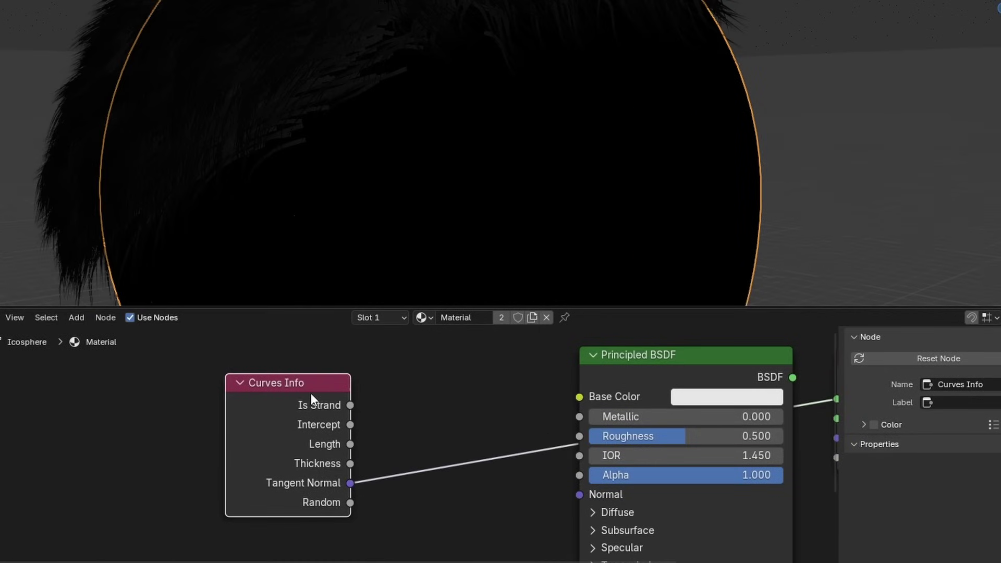
left_click(311, 395, "ctrl+shift")
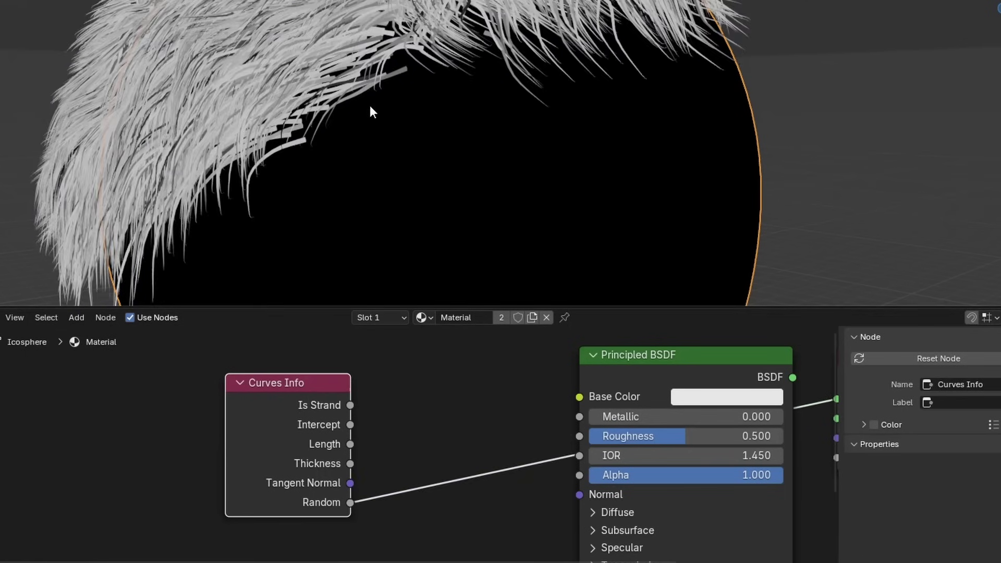
left_click(278, 419, "ctrl+shift")
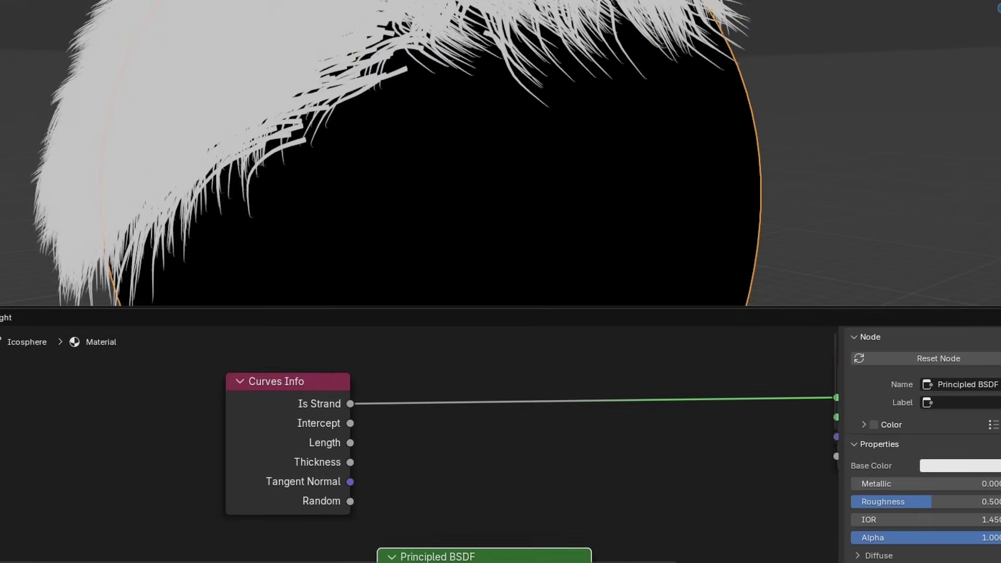
- Move the Principled BSDF below the Curves Info node and add a Principled Hair BSDF beside it
left_click_drag(484, 556, 427, 509)
scroll(449, 439, "down", 4)
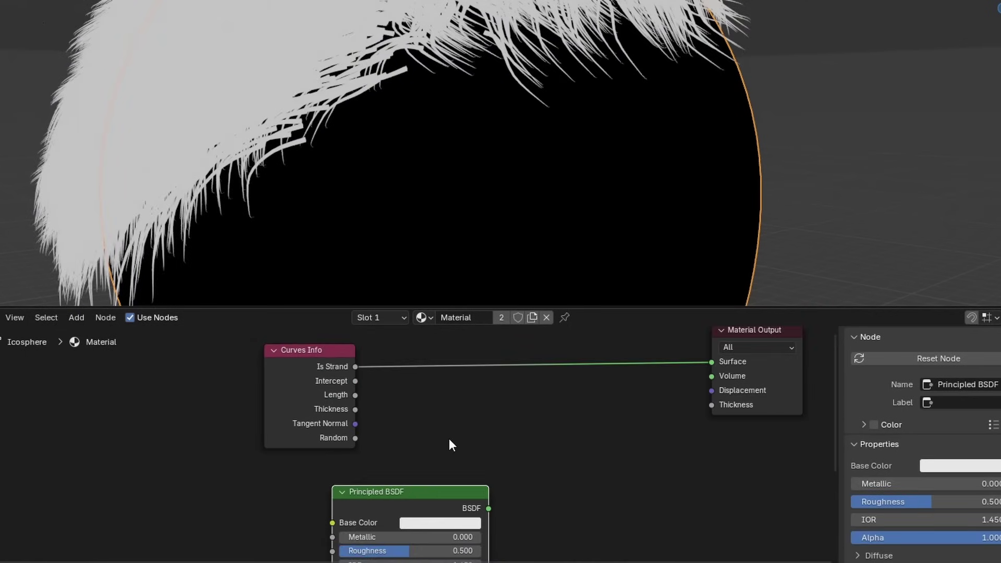
key("shift+a")
type("prin")
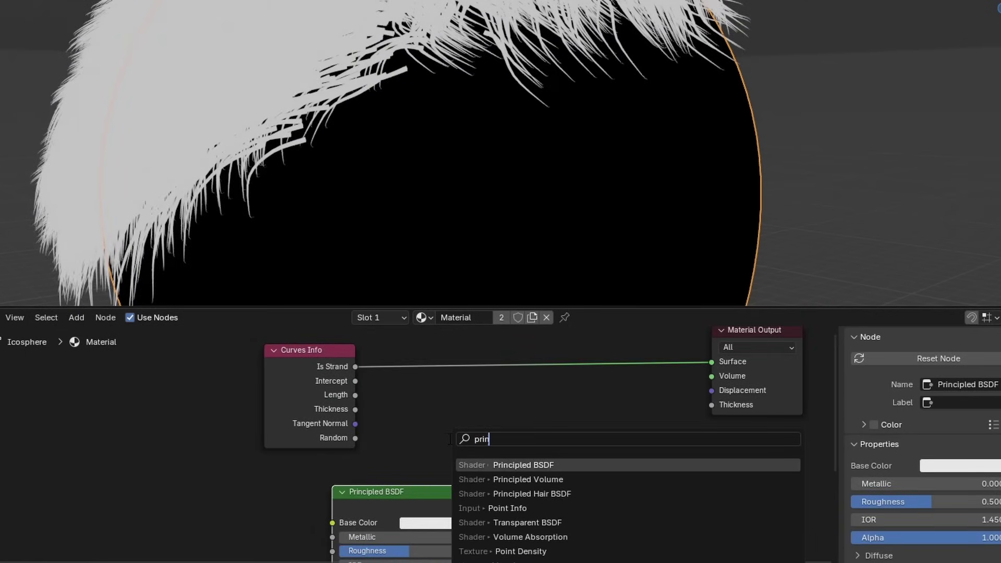
key("Down")
key("Down")
key("Return")
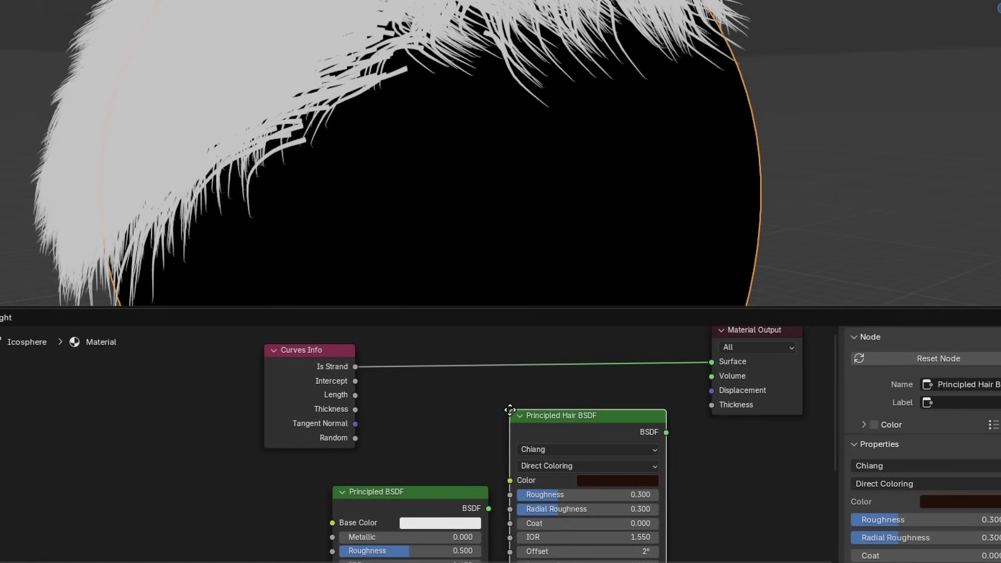
- Combine the Principled BSDF and Principled Hair BSDF in a Mix Shader driven by Is Strand, and connect it to the material's Surface
left_click_drag(426, 491, 415, 461)
middle_click_drag(415, 461, 311, 432)
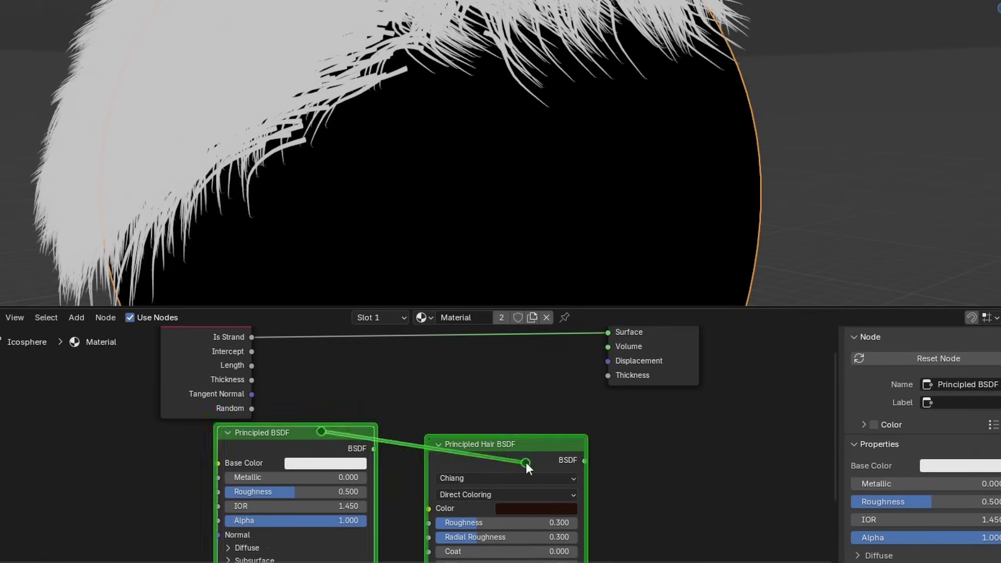
right_click_drag(526, 462, 527, 462, "ctrl+shift")
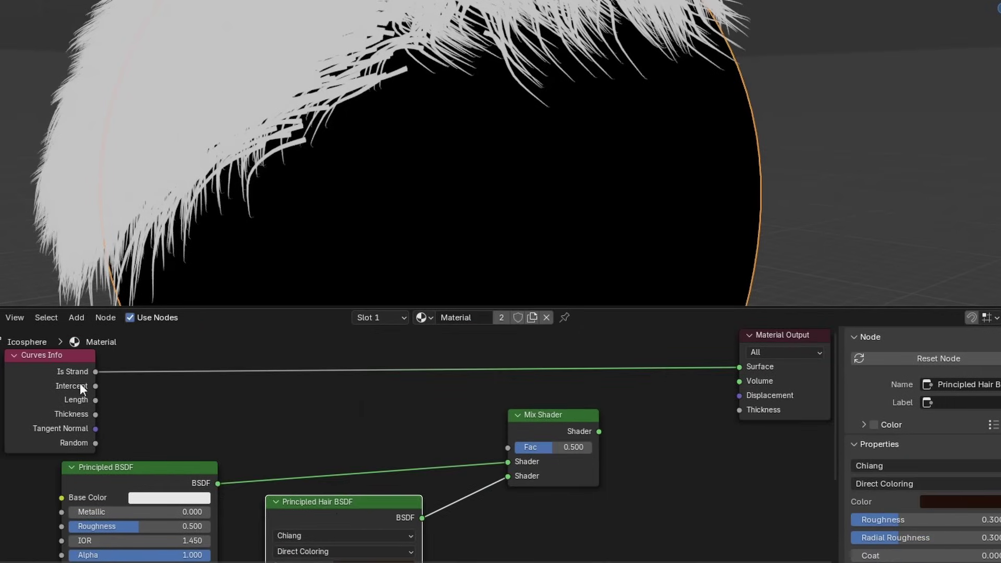
left_click_drag(96, 371, 374, 377)
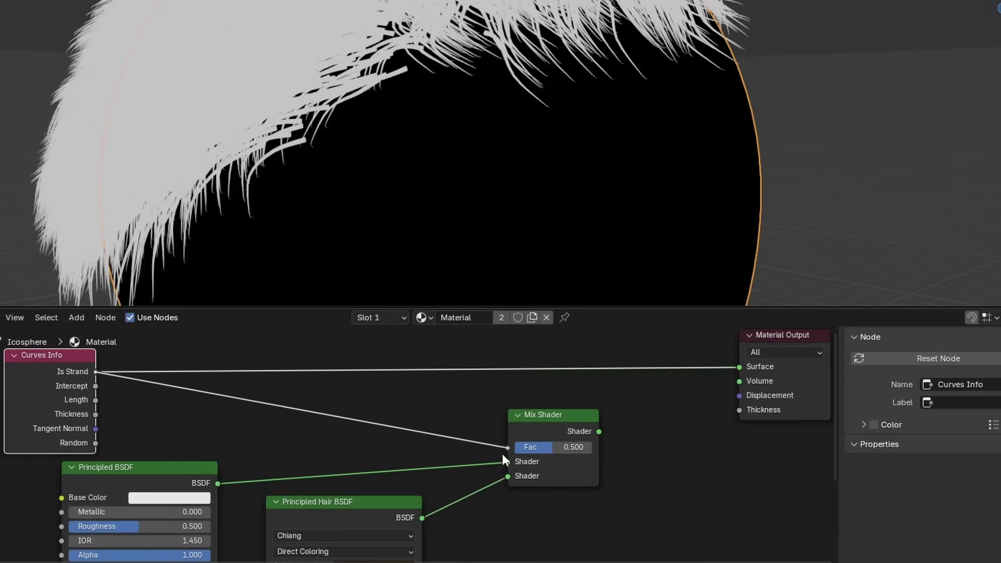
left_click(546, 421, "ctrl+shift")
scroll(570, 27, "down", 6)
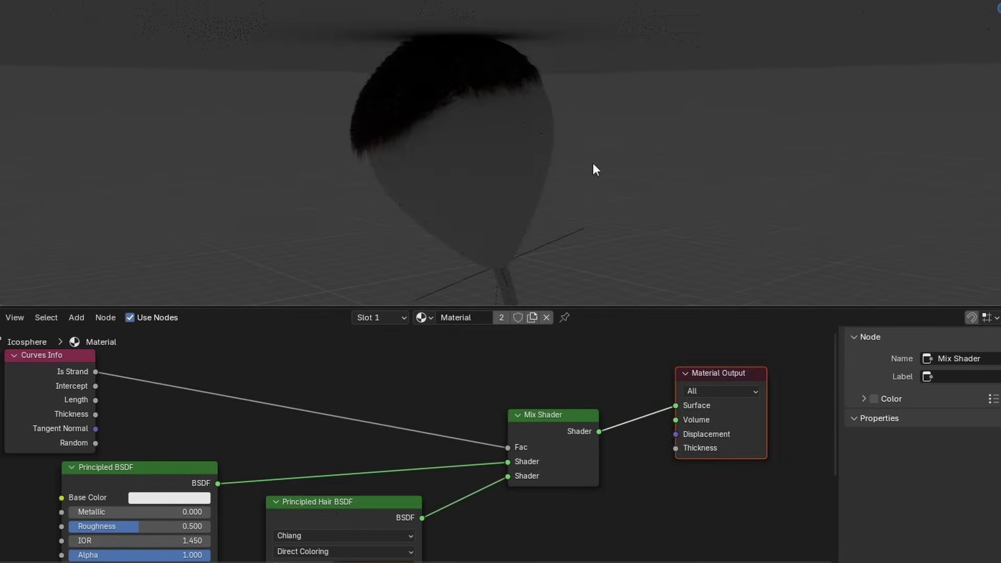
- Replace the world's Background node with a Sky Texture feeding the World Output, and enable Transparent film
scroll(354, 164, "down", 4)
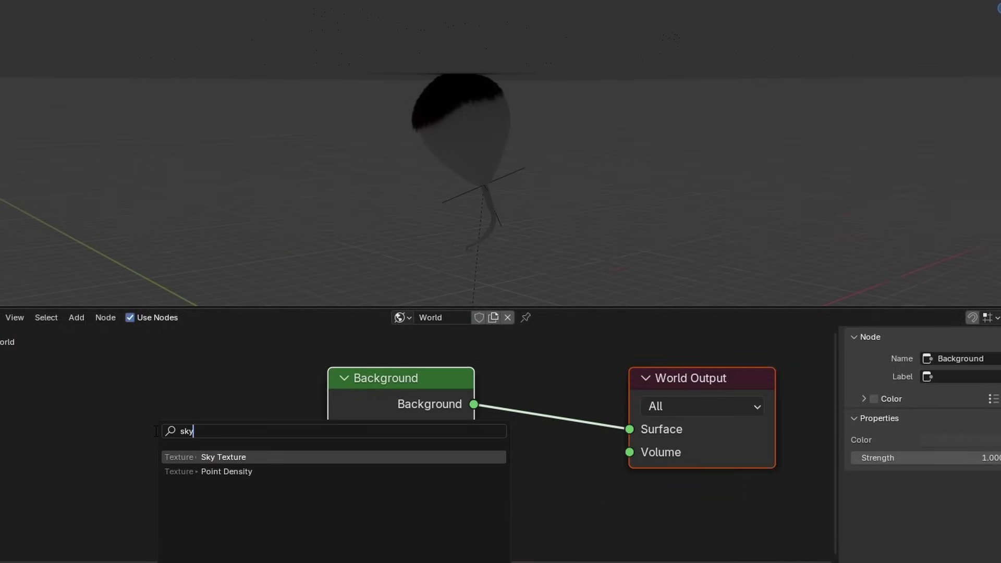
key("Return")
left_click(150, 380)
left_click(399, 384)
key("x")
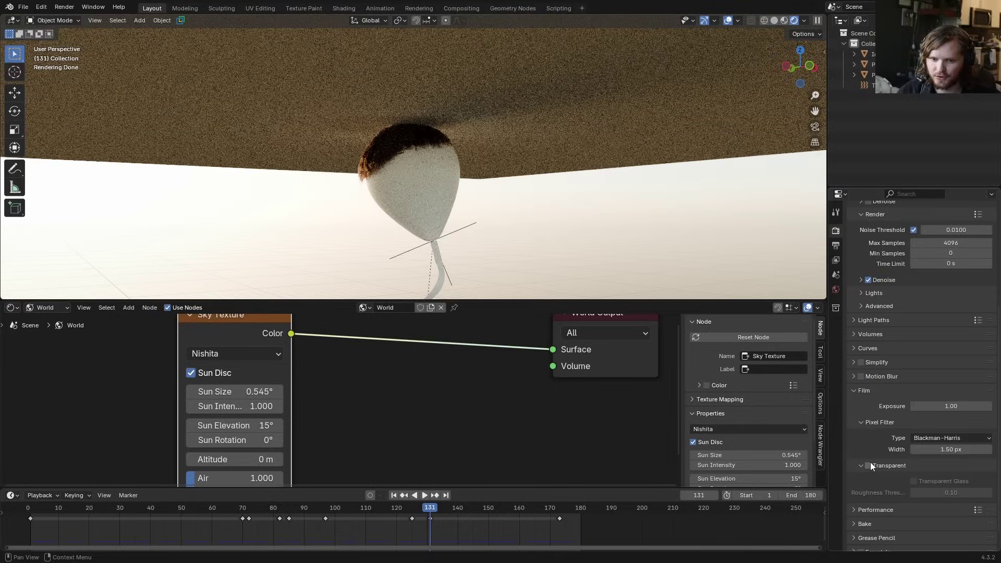
left_click(869, 464)
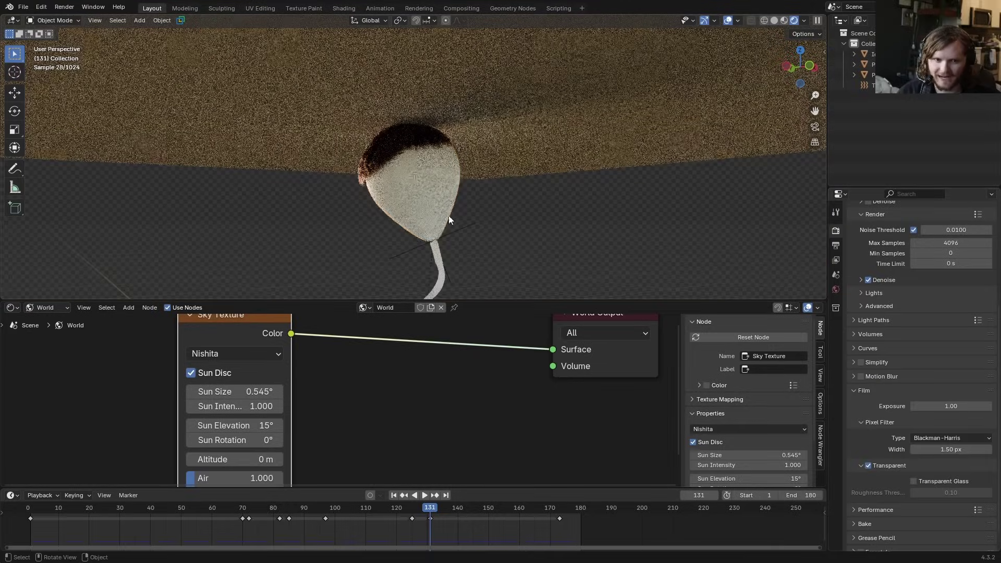
- Switch the Principled Hair BSDF in the balloon's material from Direct Coloring to Melanin Concentration, with the viewport overlays hidden
left_click(396, 156)
scroll(390, 125, "up", 2)
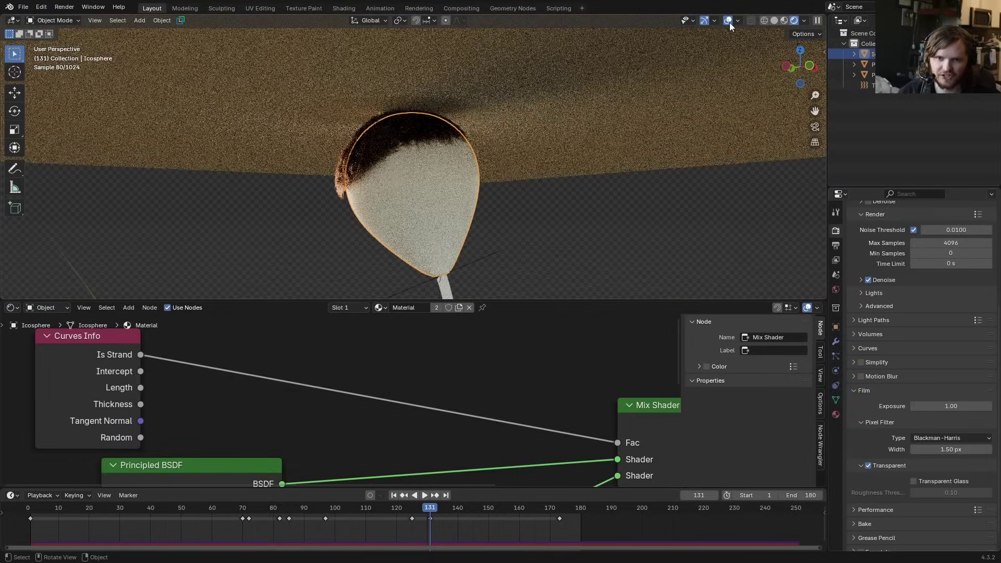
scroll(491, 439, "down", 9)
middle_click_drag(376, 429, 394, 321)
scroll(422, 389, "up", 5)
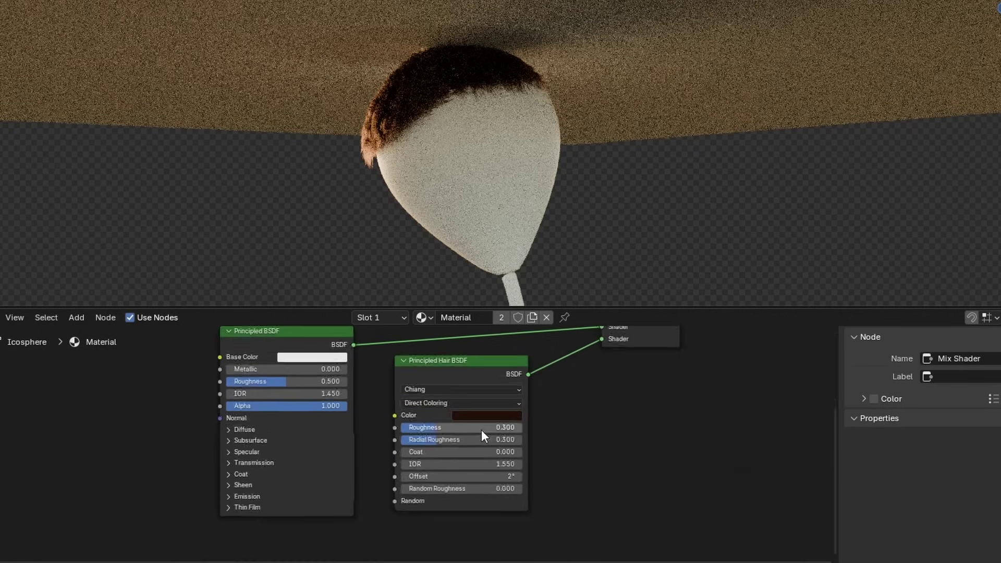
middle_click_drag(421, 371, 386, 383)
middle_click_drag(431, 420, 423, 416)
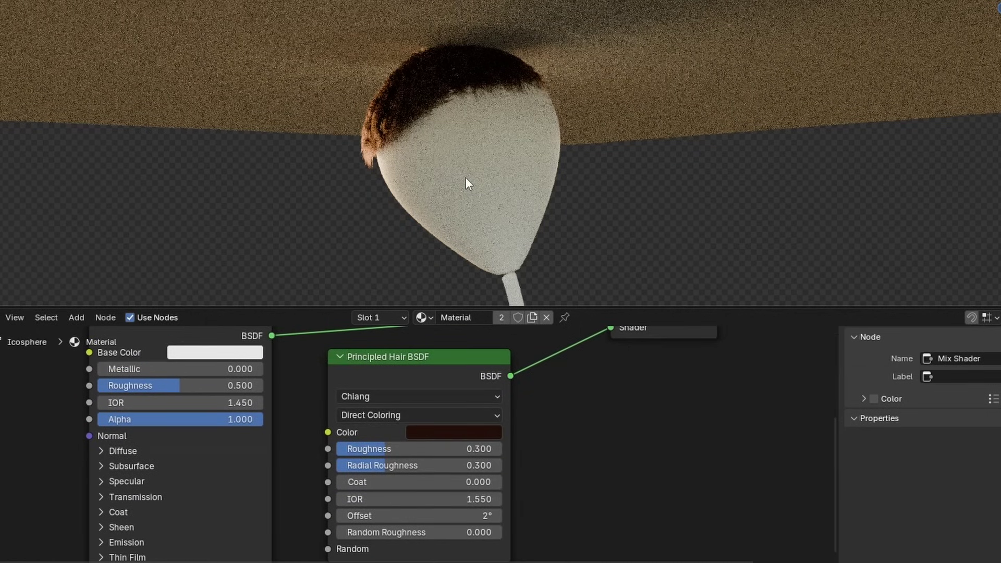
left_click(376, 416)
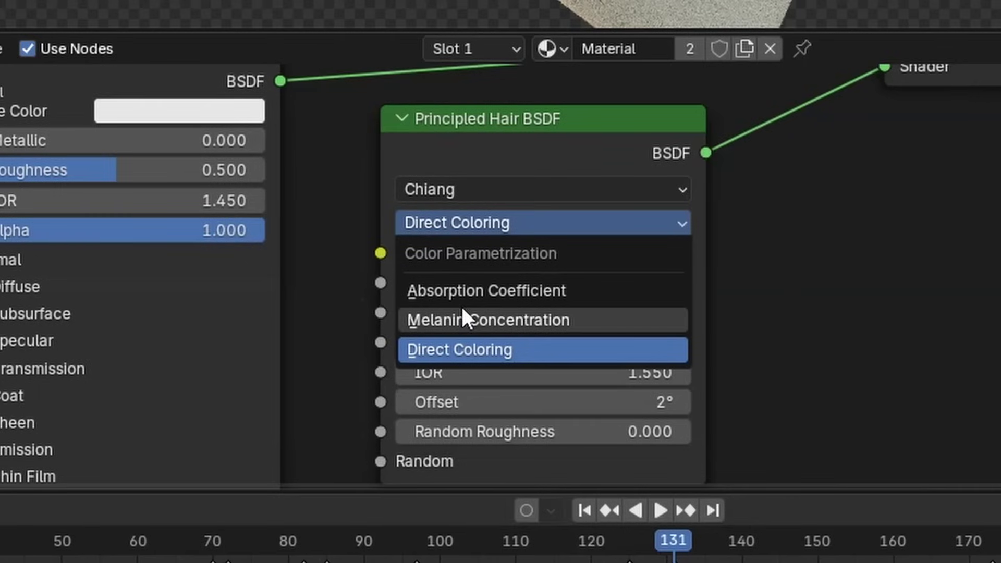
left_click(461, 317)
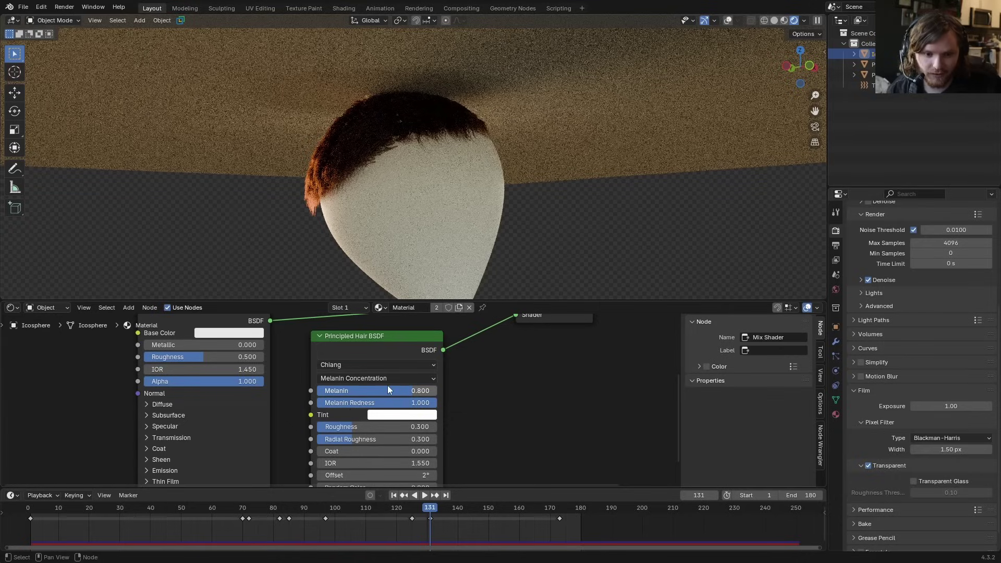
- Set the hair shader's Melanin to 0.455 and its Melanin Redness to 0.723
left_click_drag(412, 391, 440, 392)
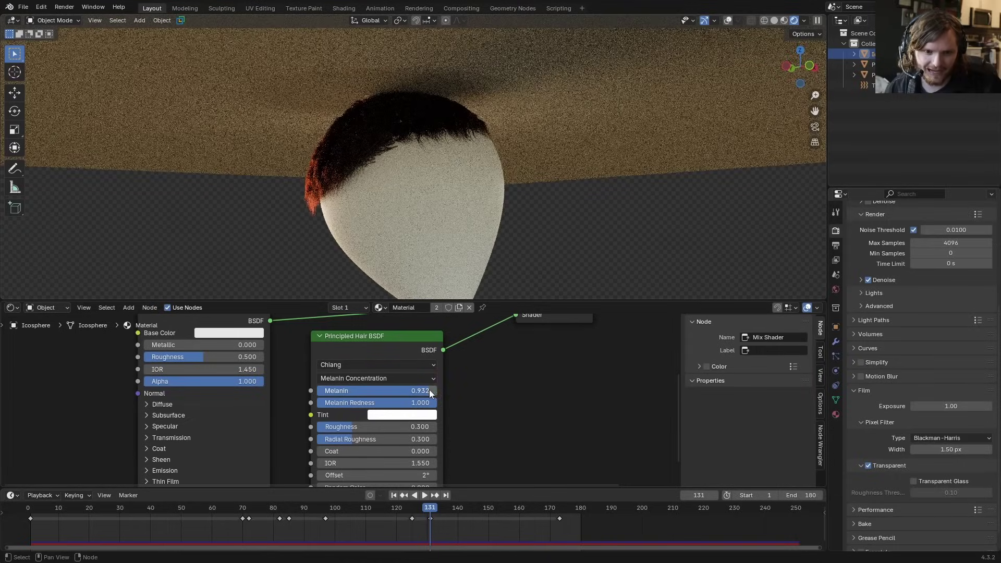
left_click_drag(365, 390, 274, 390)
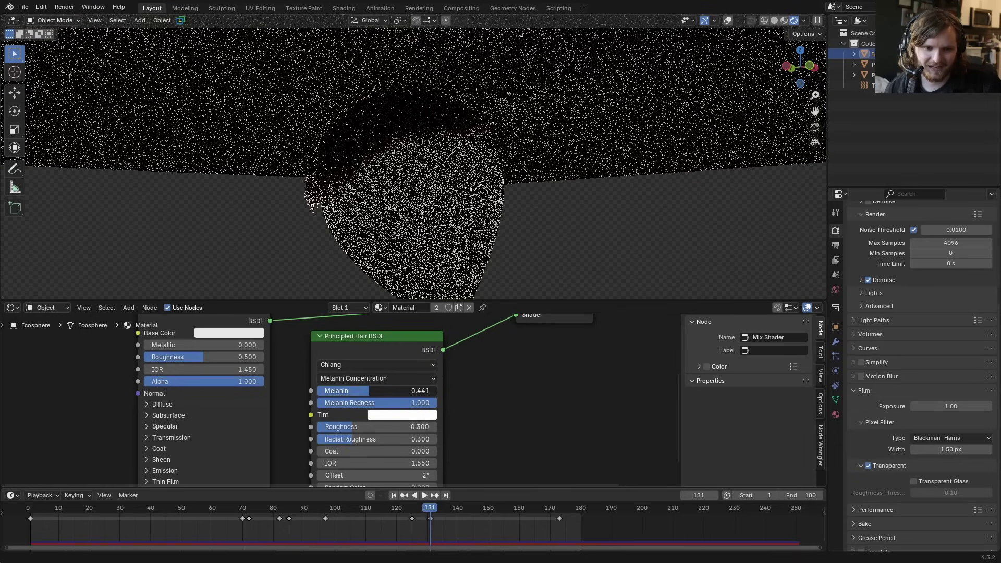
left_click_drag(370, 390, 339, 403)
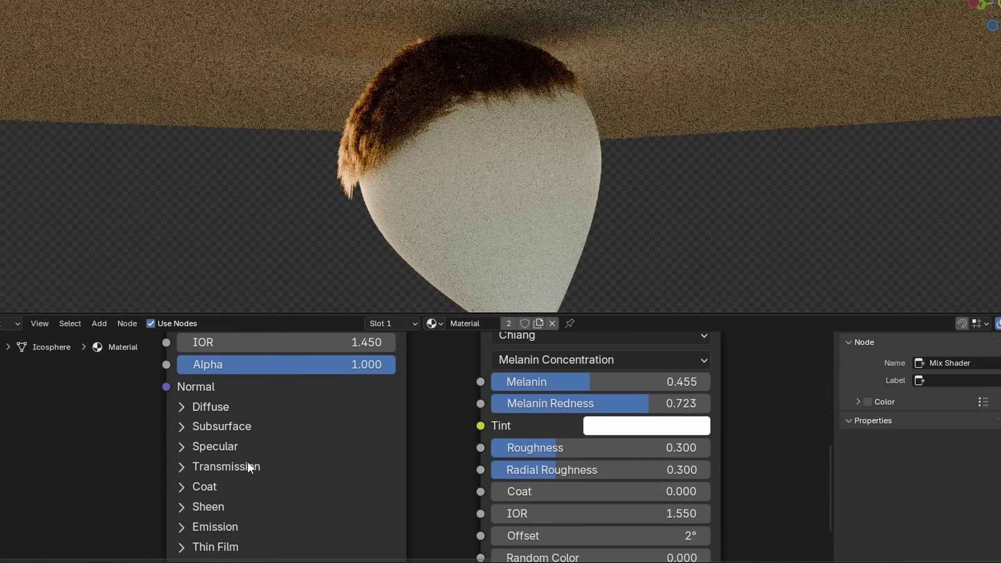
- Set the balloon's Principled BSDF Transmission Weight to 0.373 and its Roughness to 0.205
left_click(243, 462)
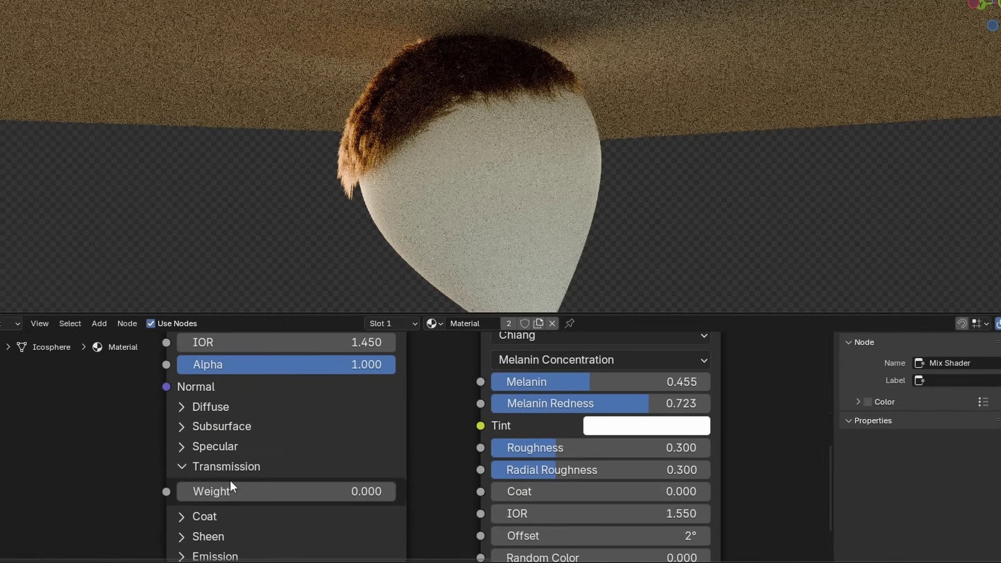
left_click_drag(231, 490, 448, 491)
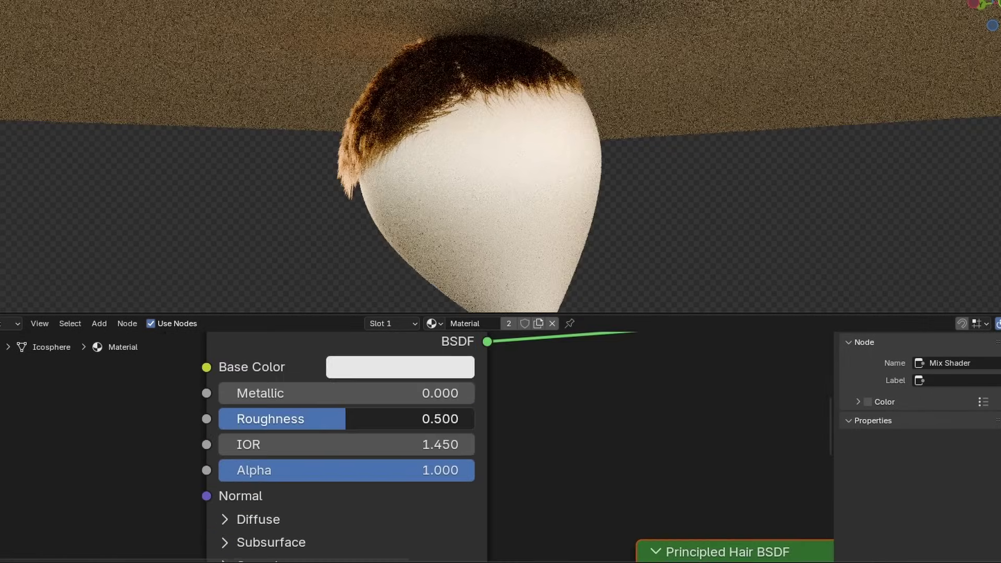
left_click_drag(345, 418, 271, 419)
- Change the balloon's Principled BSDF Base Color to a saturated sky blue and adjust its IOR
left_click(449, 367)
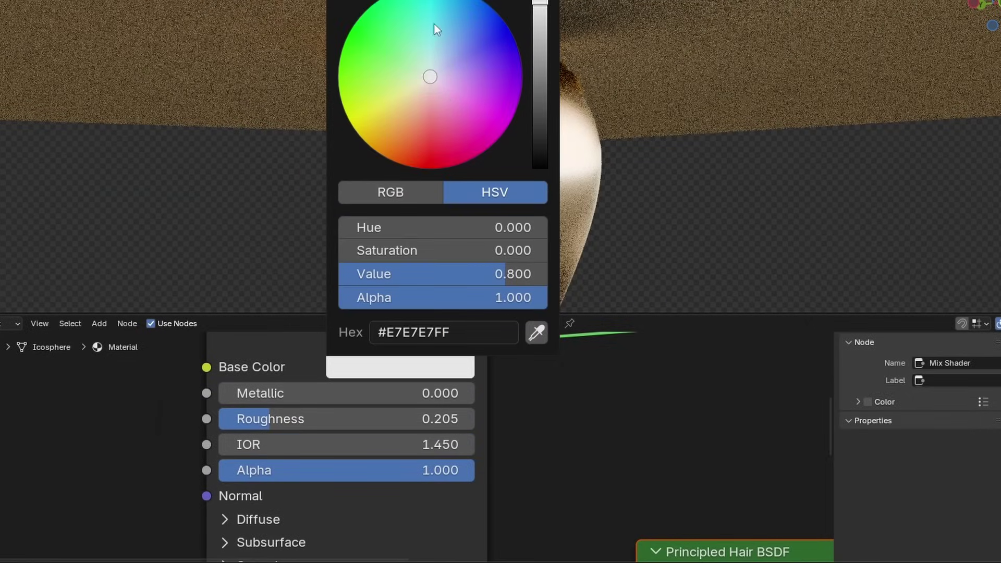
left_click(437, 23)
left_click_drag(448, 22, 461, 24)
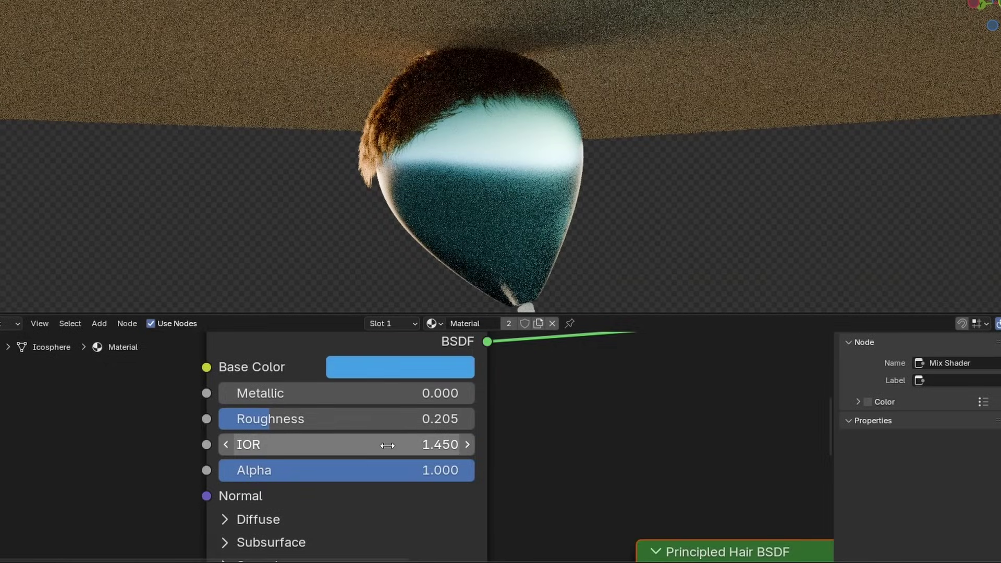
left_click_drag(377, 451, 313, 452)
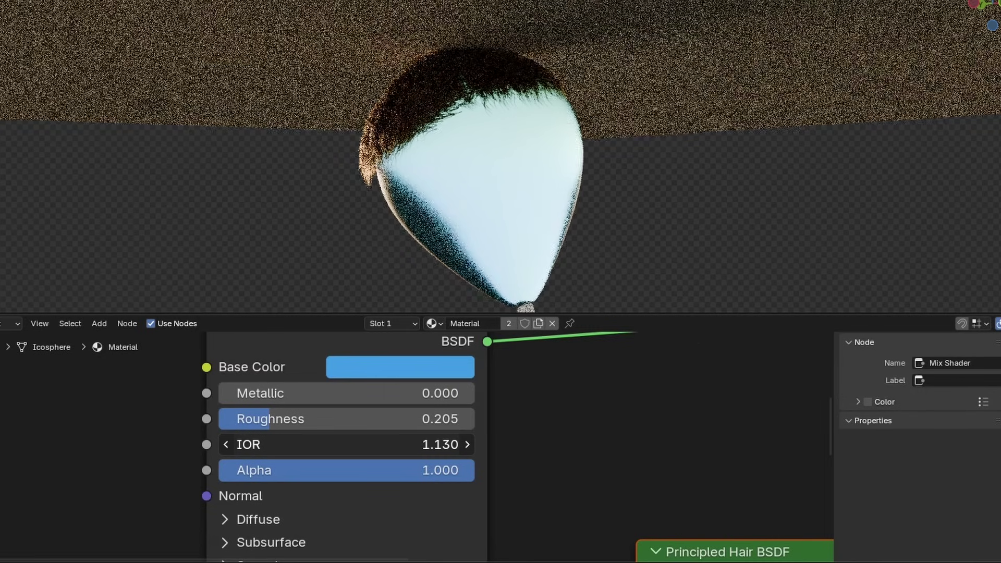
left_click_drag(371, 450, 380, 450)
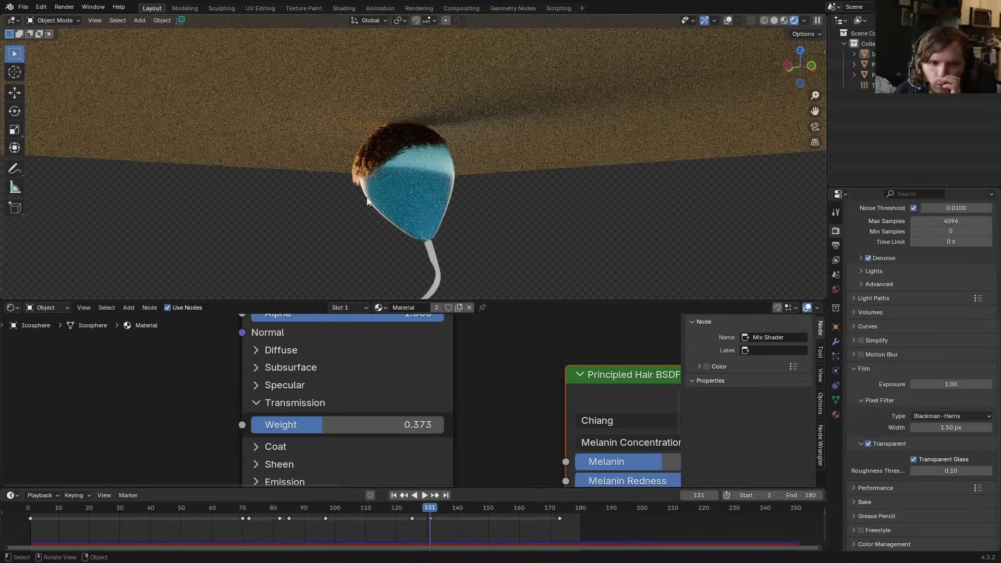
- Give the balloon shader a cyan-tinted Sheen with Weight 1.000 and Roughness 0.386
scroll(427, 209, "up", 2)
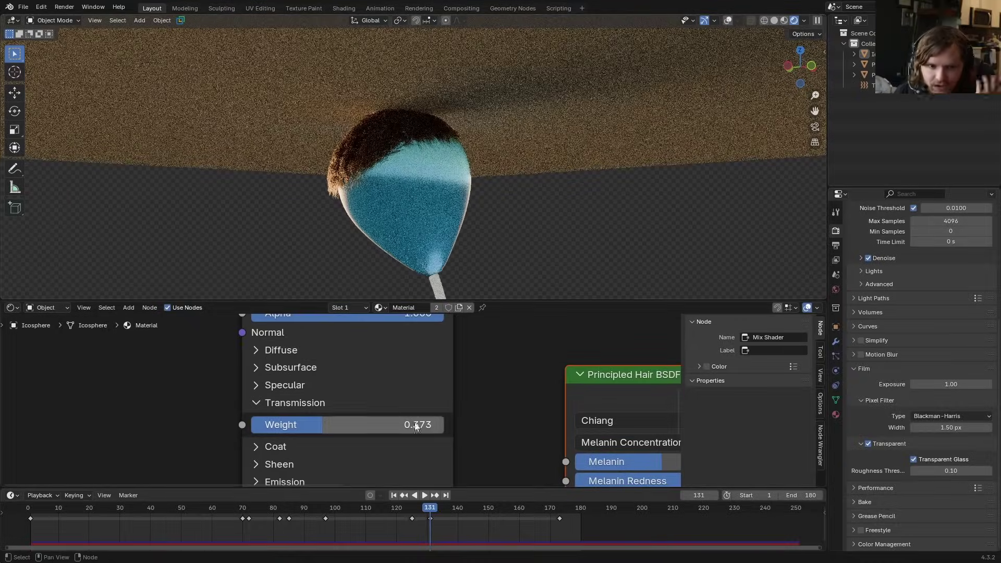
middle_click_drag(402, 427, 434, 316)
left_click(322, 349)
left_click_drag(334, 374, 477, 375)
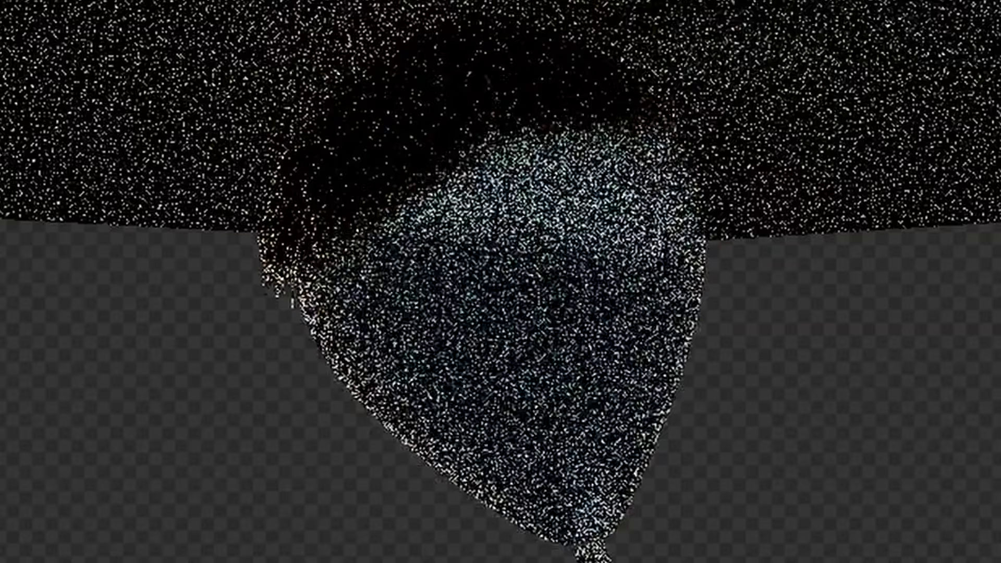
left_click_drag(353, 395, 353, 394)
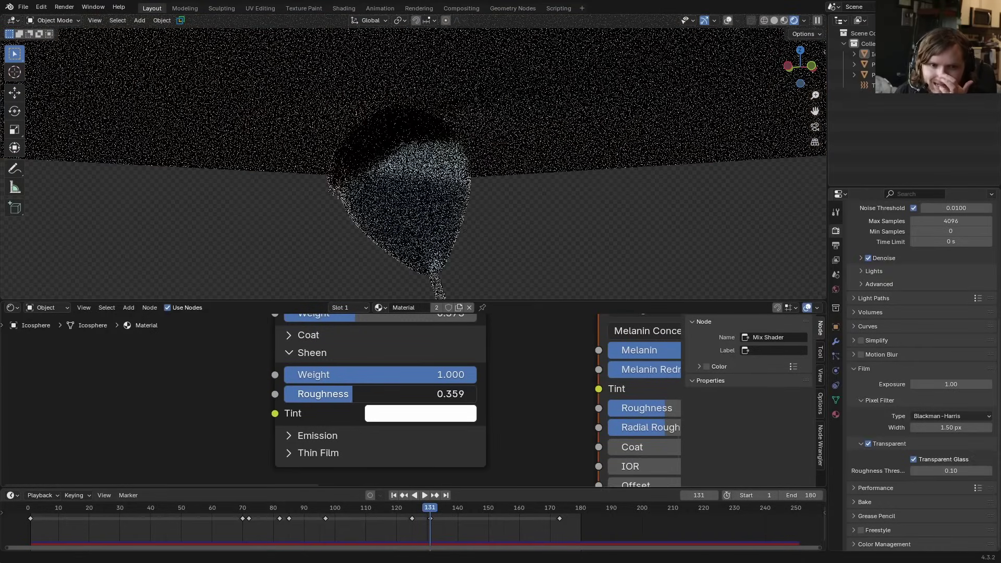
left_click(396, 416)
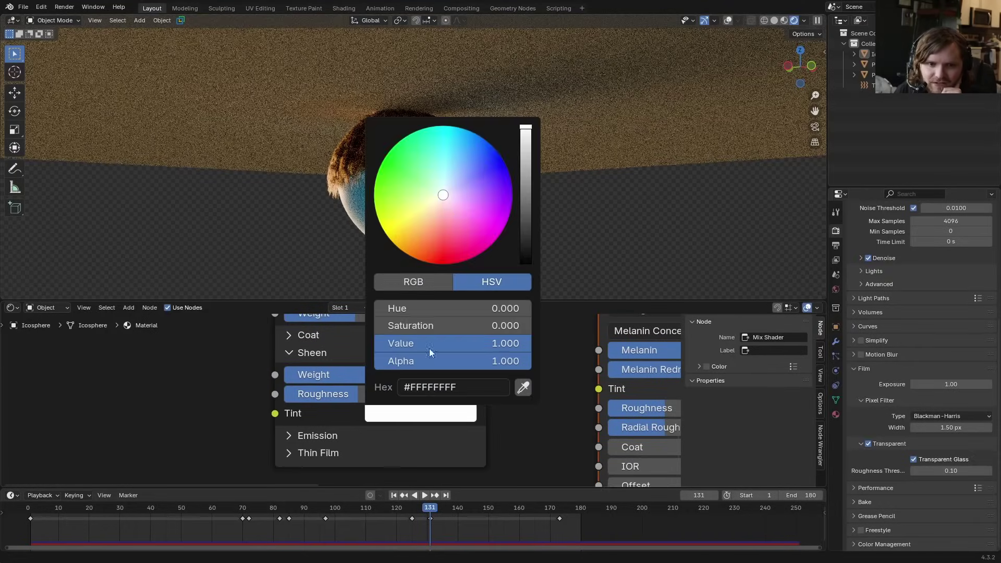
left_click_drag(450, 165, 457, 148)
- Select the balloon's string and create a new material for it
scroll(503, 195, "down", 6)
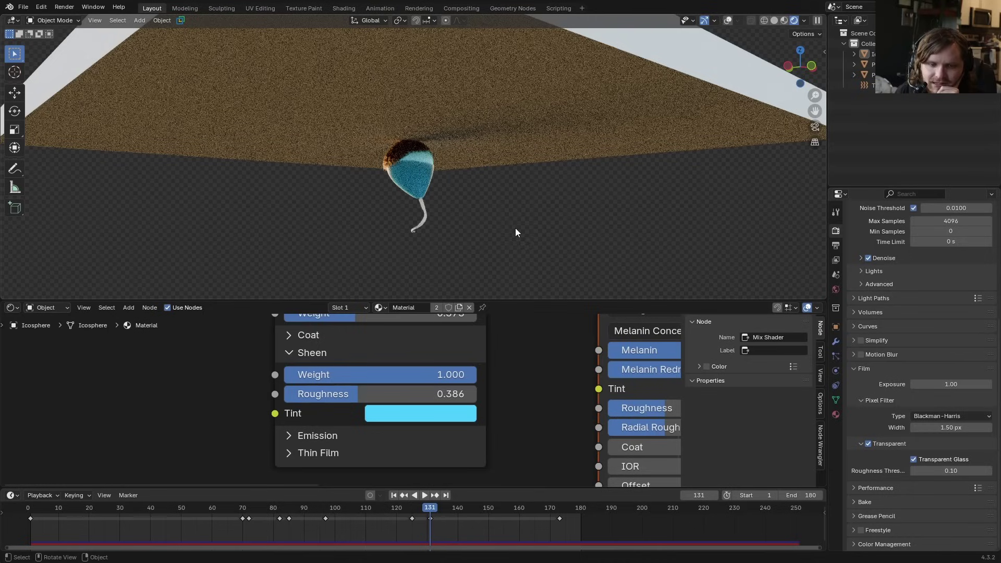
scroll(462, 233, "up", 3)
left_click(433, 249)
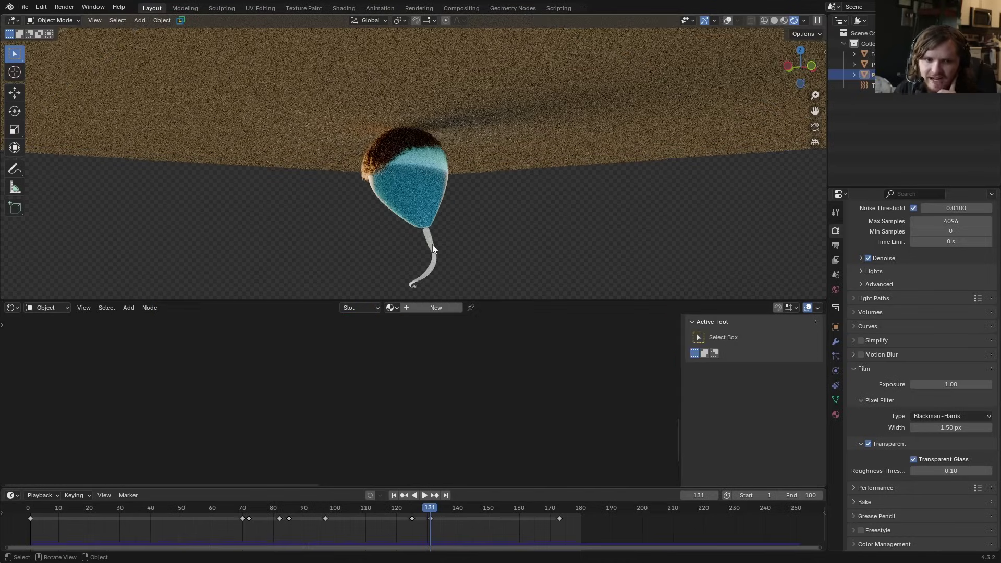
left_click(428, 307)
- Add a Texture Coordinate node to the string's material and preview its UV output on the string
scroll(429, 295, "up", 3)
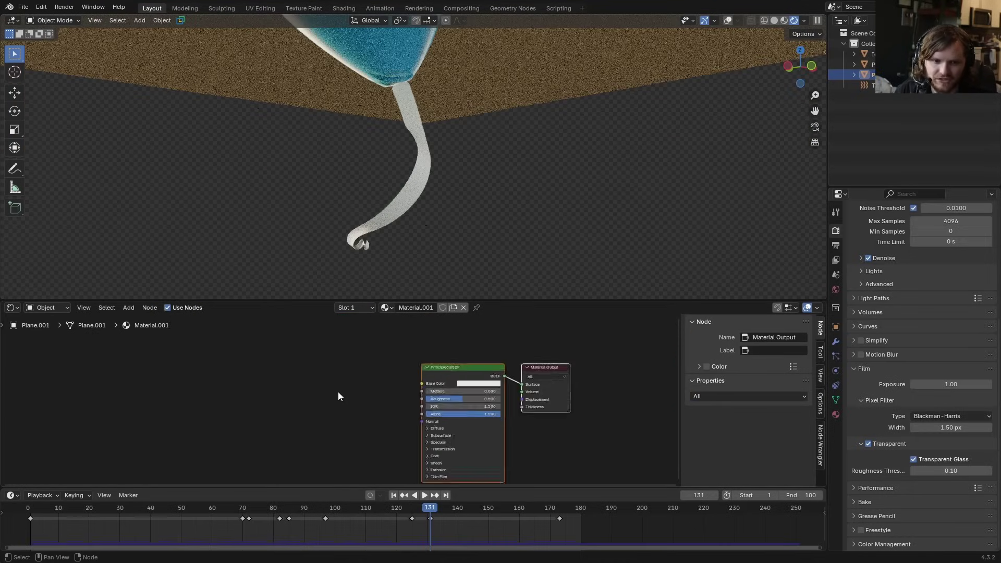
scroll(338, 397, "up", 2)
key("shift+a")
type("coordin")
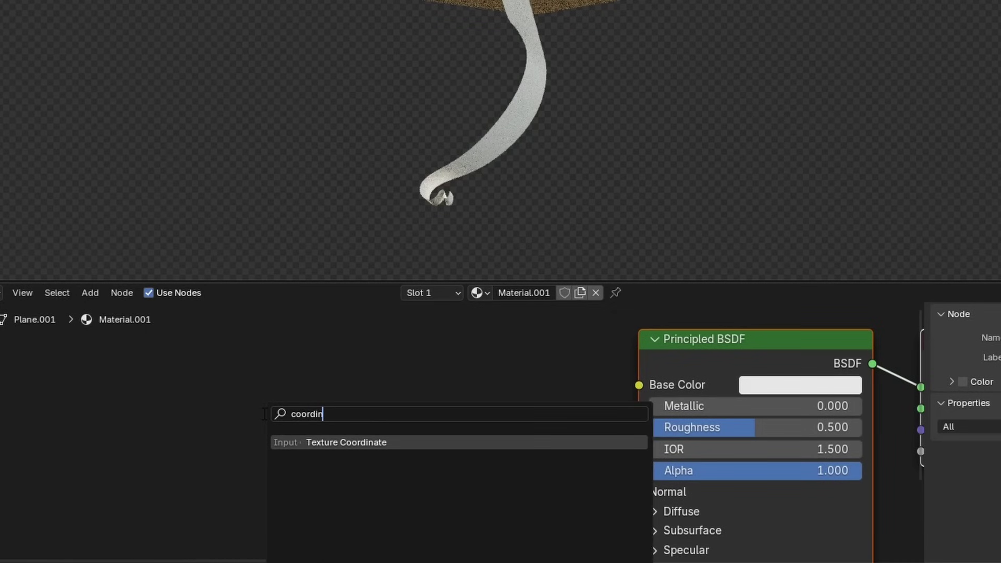
key("Return")
left_click(59, 348)
left_click(97, 375, "ctrl+shift")
left_click(98, 376, "ctrl+shift")
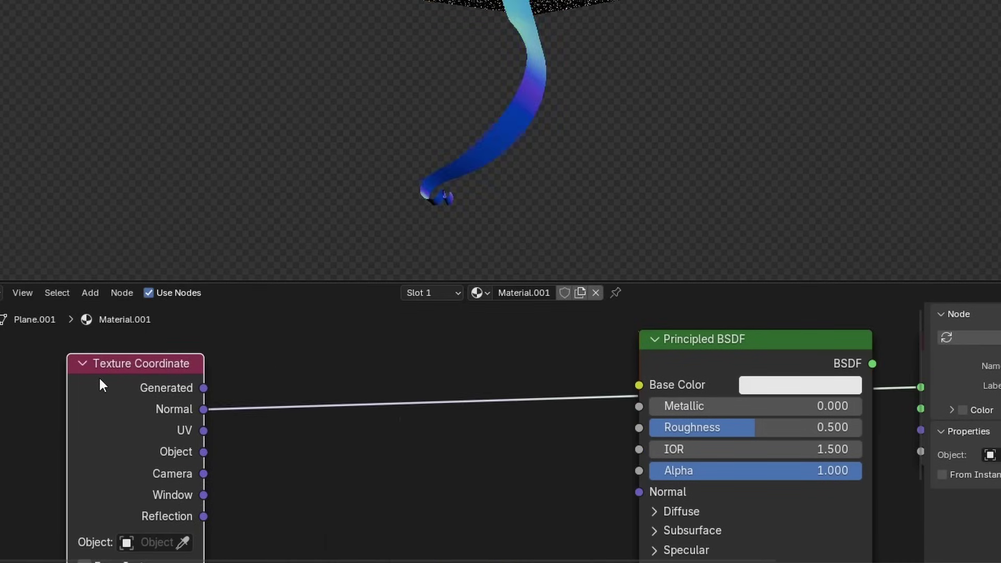
left_click(98, 377, "ctrl+shift")
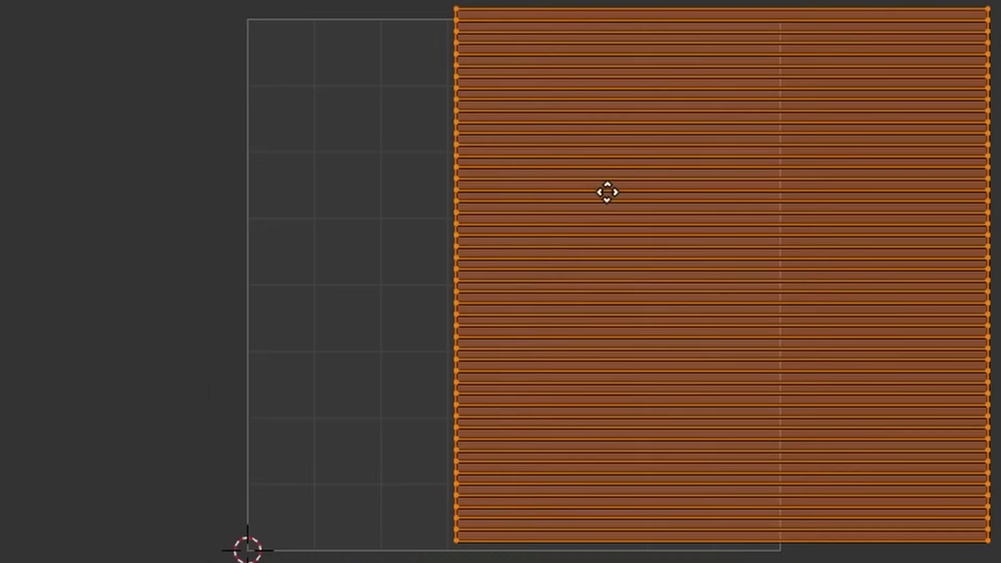
- Check the string's UV layout in the UV Editor and return to the 3D Viewport
left_click(453, 194)
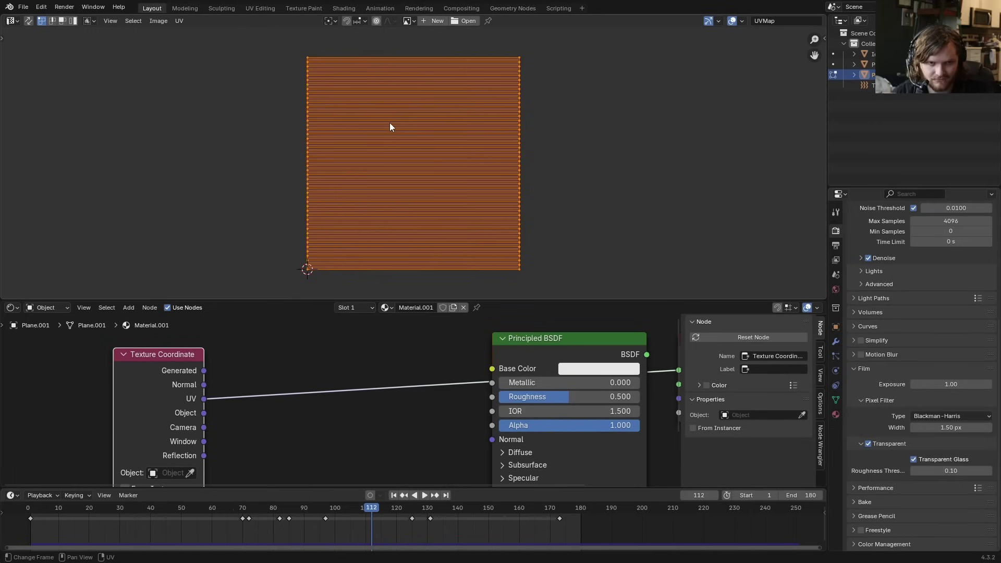
left_click(10, 21)
left_click(38, 47)
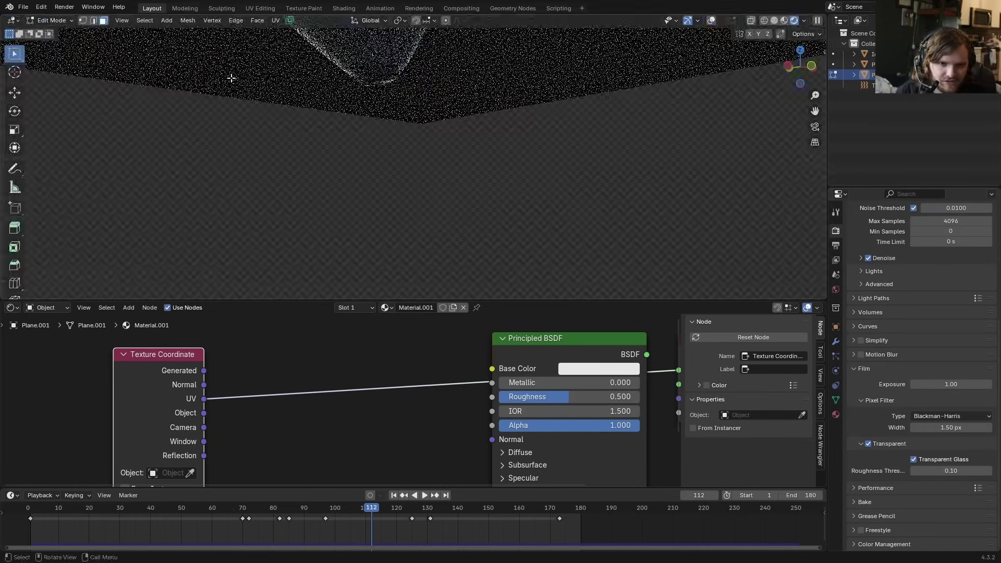
- Insert a Wave Texture after the UV output, with Bands along Y and a Scale of 8.900
type("wave")
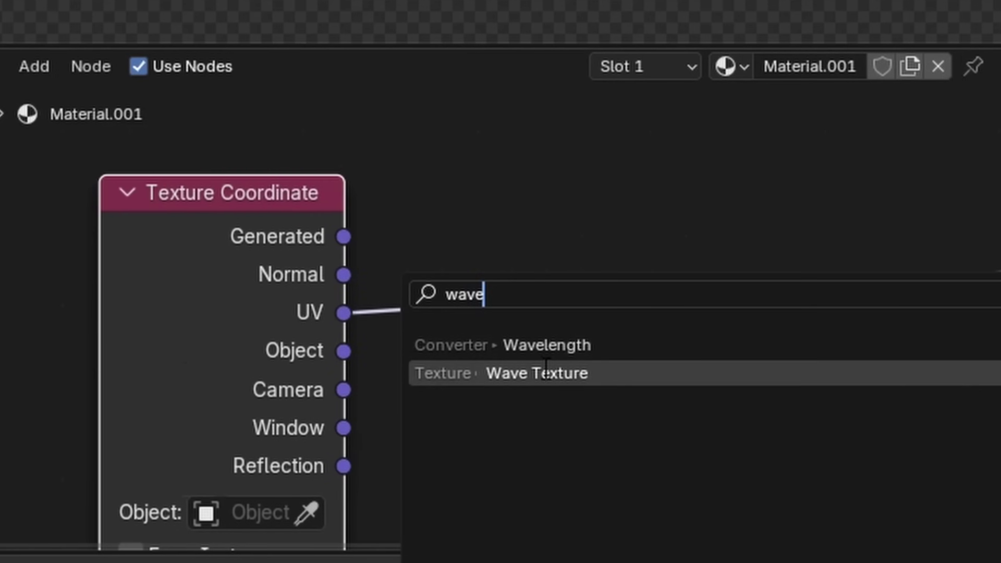
left_click(545, 373)
left_click(483, 189)
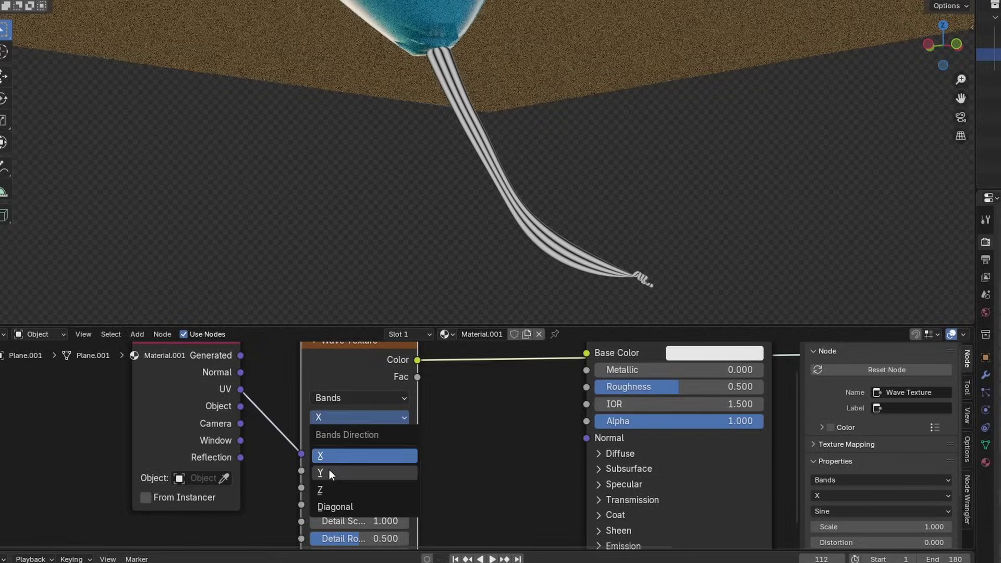
left_click(329, 472)
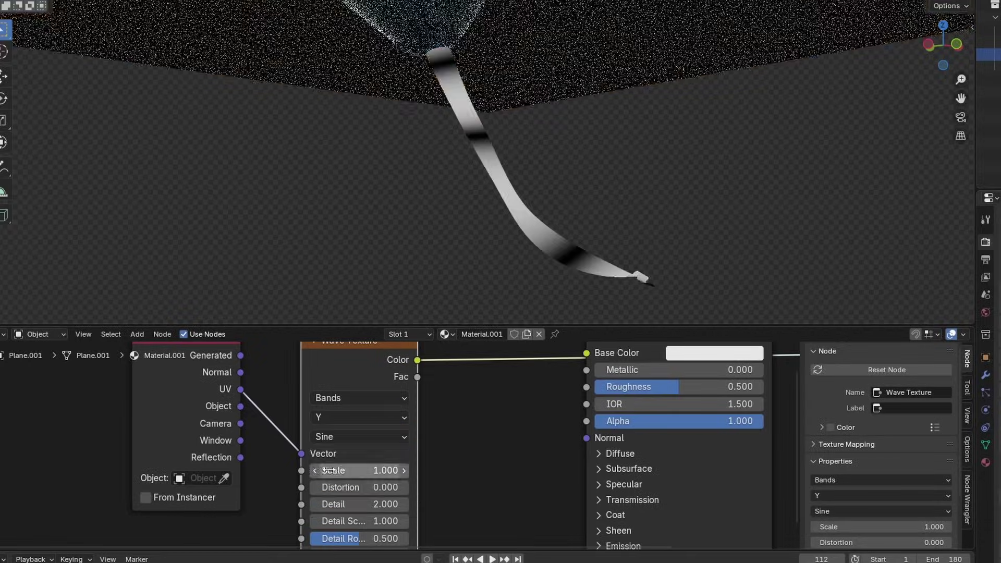
left_click_drag(344, 471, 391, 471)
- Insert a Mapping node between the Texture Coordinate and Wave Texture, and rotate it about Z so the stripes run diagonally
middle_click_drag(30, 462, 194, 484)
left_click_drag(195, 484, 301, 384)
key("g")
left_click(54, 391)
key("shift+a")
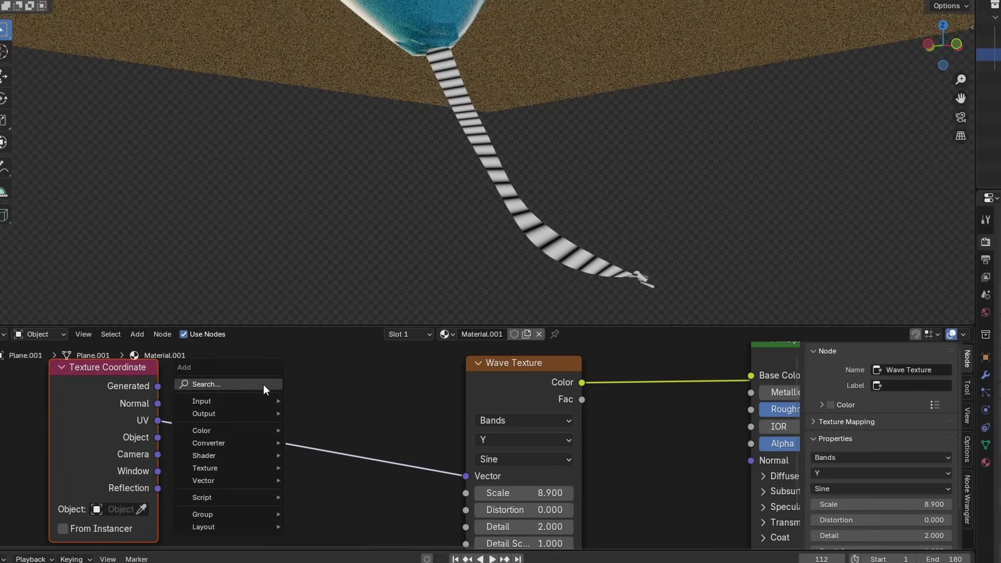
type("mapp")
left_click(315, 407)
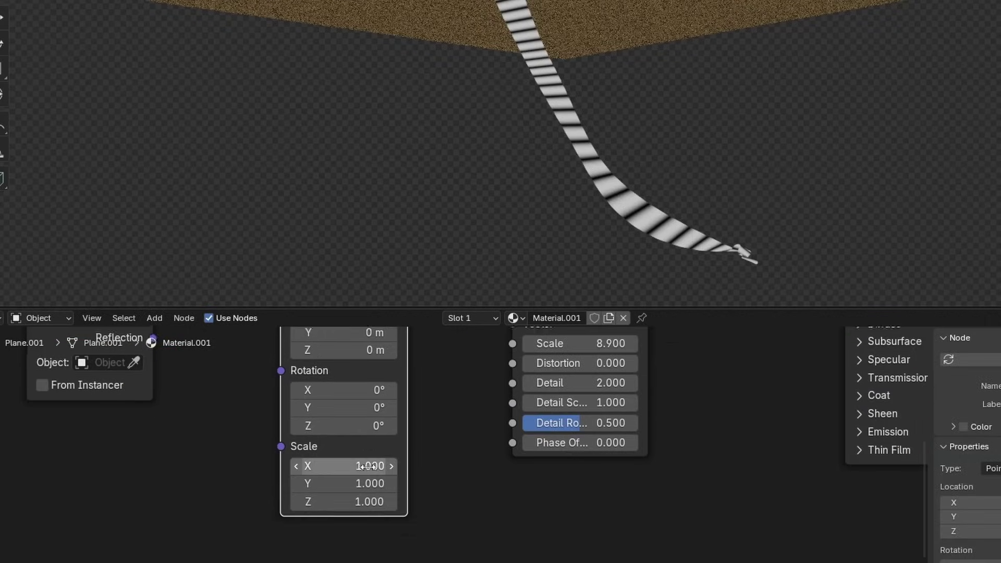
middle_click_drag(357, 434, 361, 518)
left_click_drag(355, 508, 361, 508)
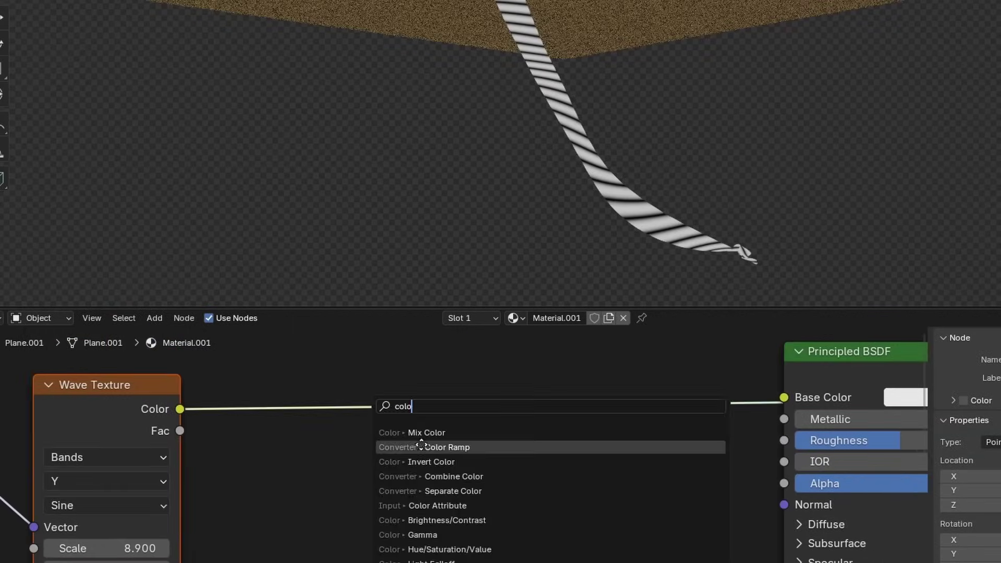
- Insert a Color Ramp after the Wave Texture, recoloring its white stop light blue and its black stop white, with closer stops
left_click(422, 446)
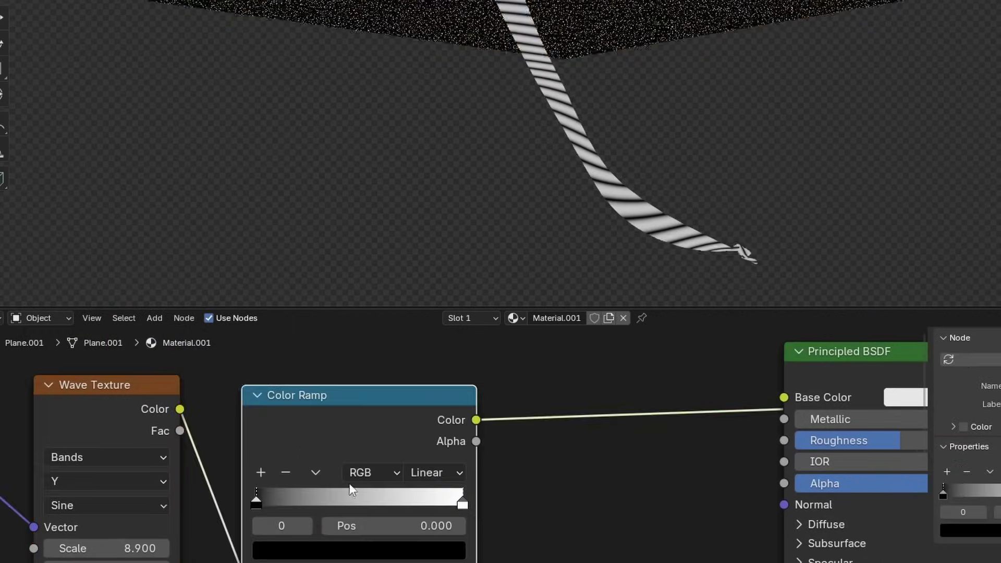
scroll(437, 408, "up", 2)
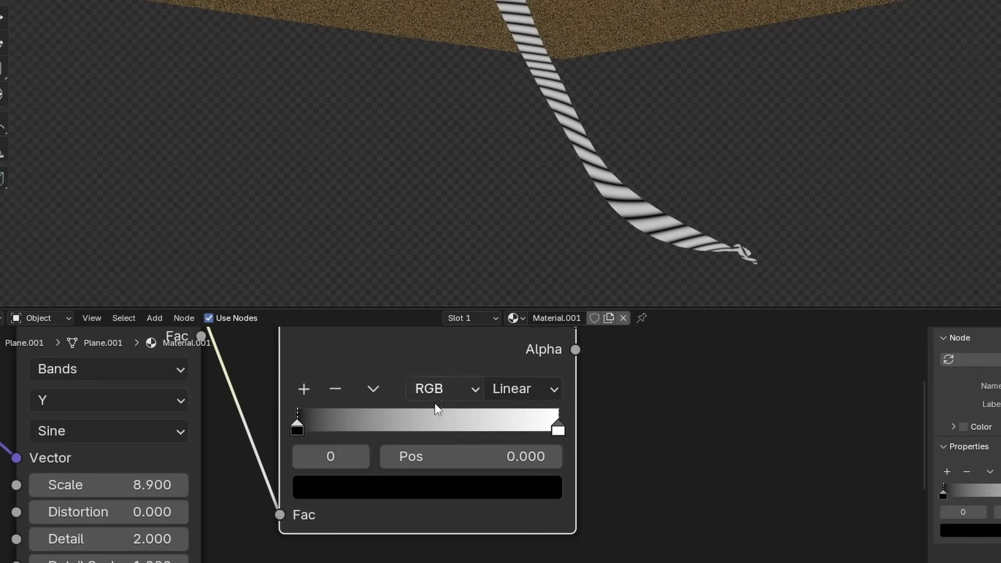
left_click(361, 458)
left_click(384, 493)
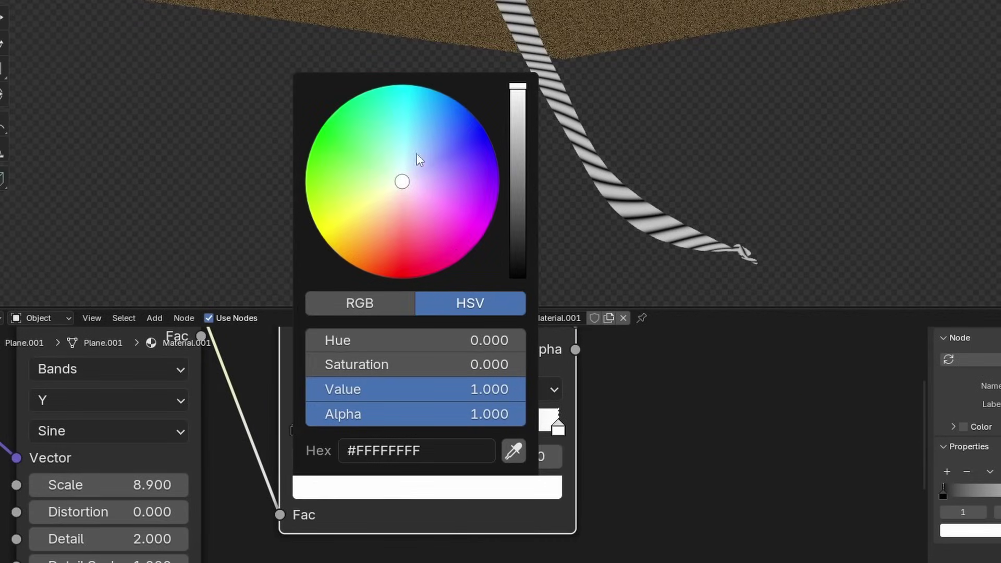
left_click_drag(417, 154, 449, 109)
left_click(326, 488)
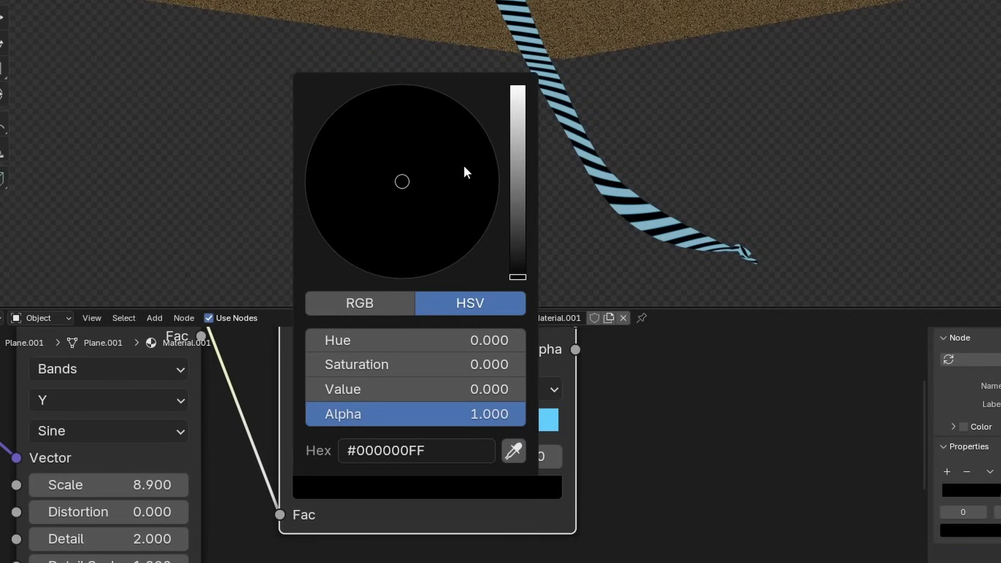
left_click_drag(518, 157, 518, 86)
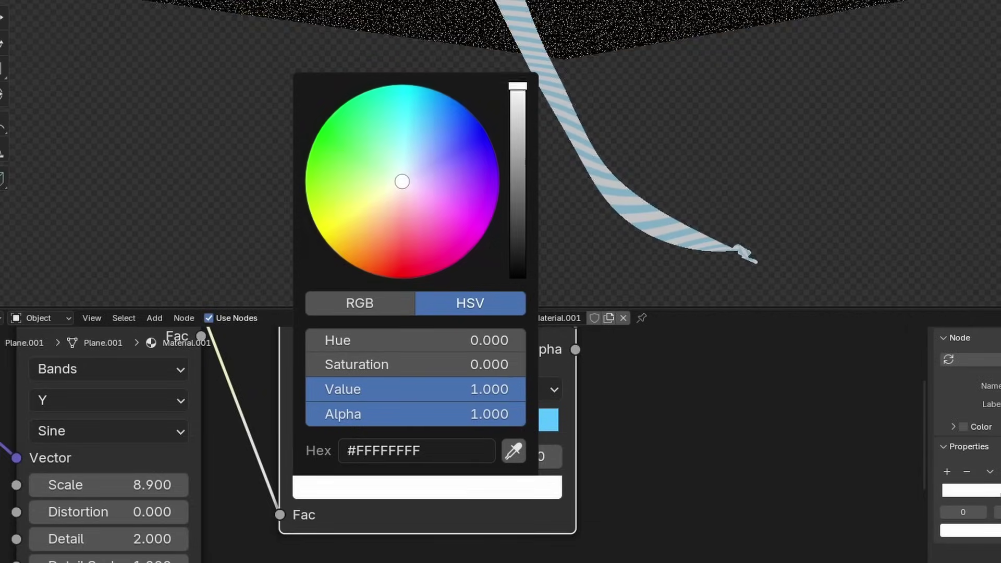
- Add a black stop between the Color Ramp's white and blue stops and fine-tune the dark edge, placing stop 1 at 0.447
scroll(250, 376, "up", 2)
left_click(265, 375)
left_click(410, 499)
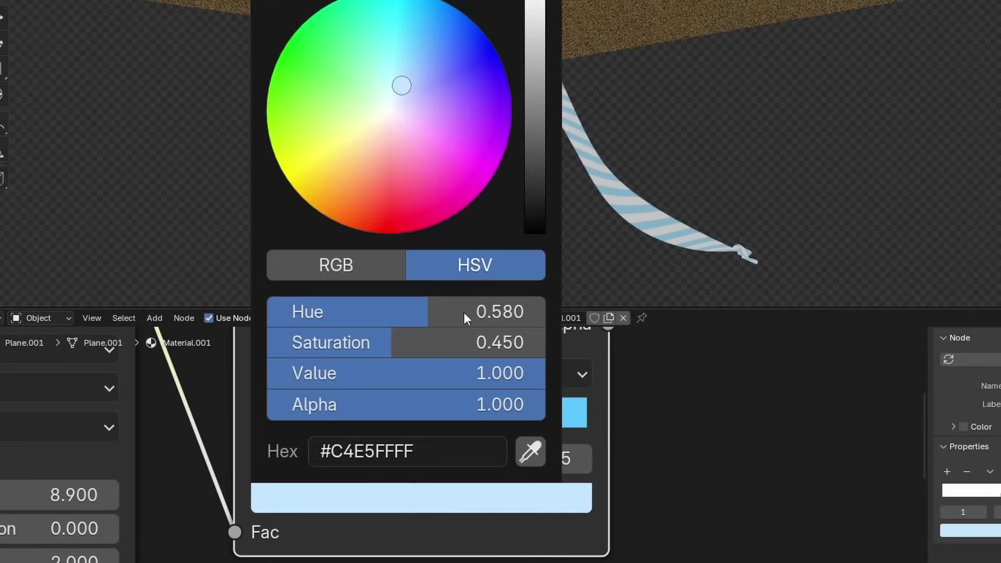
left_click(540, 229)
scroll(598, 187, "up", 5)
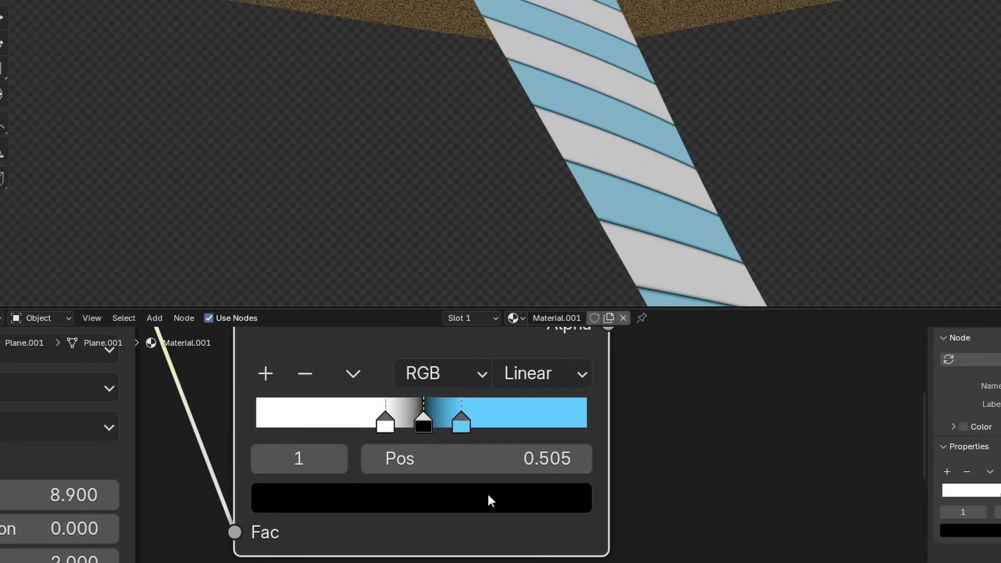
mouse_move(423, 423)
left_mouse_down()
mouse_move(473, 422)
mouse_move(410, 422)
left_mouse_up()
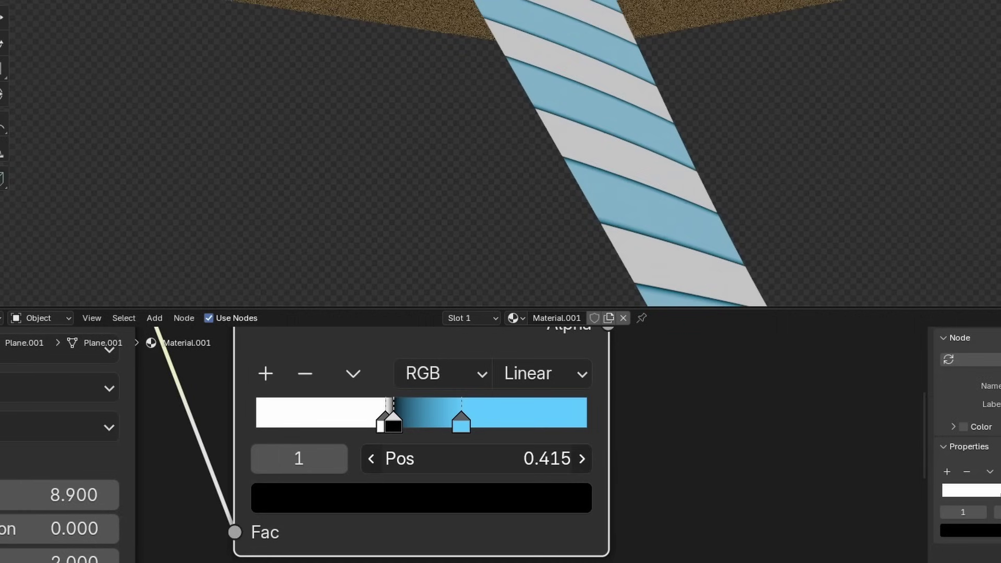
left_click_drag(459, 459, 499, 459)
- Connect the Color Ramp's Color to the Principled BSDF's Base Color and route that shader to the Material Output's Surface
left_click_drag(434, 403, 621, 387)
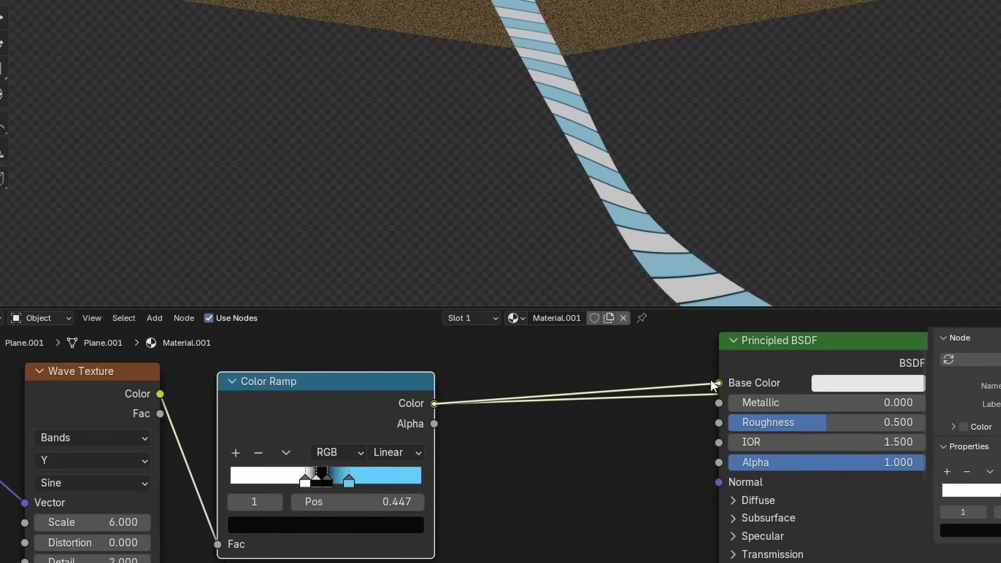
left_click_drag(711, 379, 715, 381)
middle_click_drag(759, 362, 437, 413)
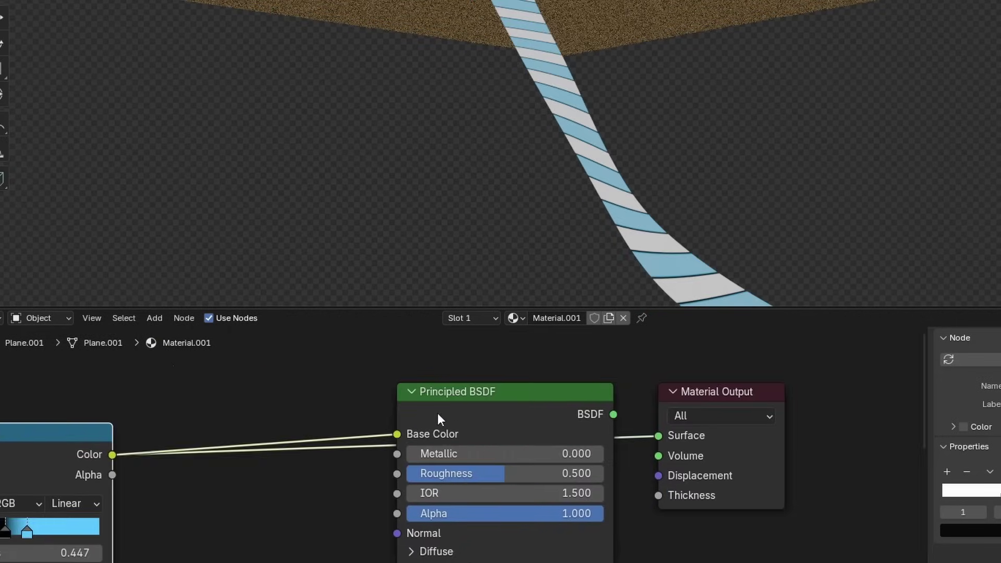
left_click(472, 389, "ctrl+shift")
- Frame the whole balloon in a maximized viewport and save the file as untitled.blend on the Desktop
scroll(717, 115, "down", 8)
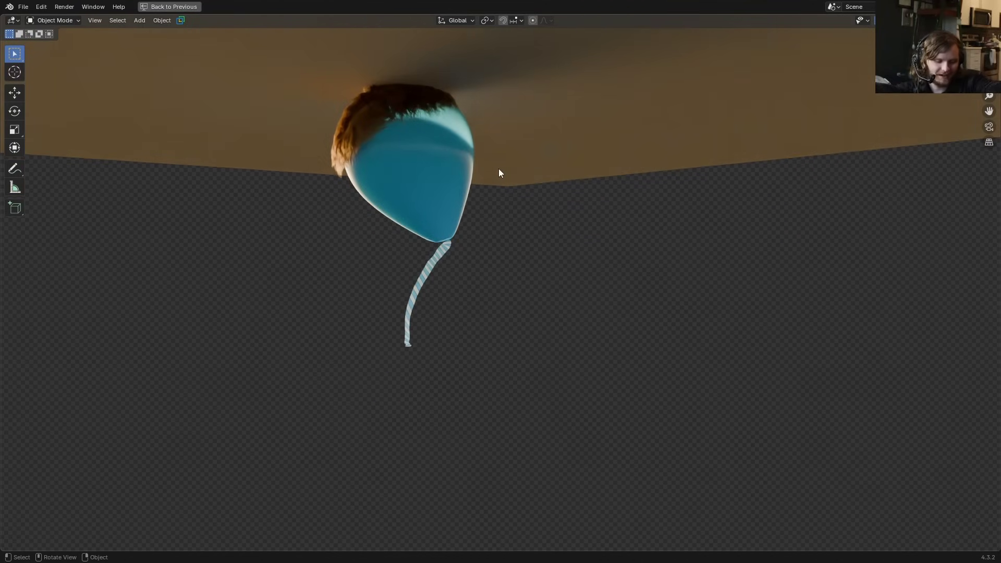
left_click(248, 212)
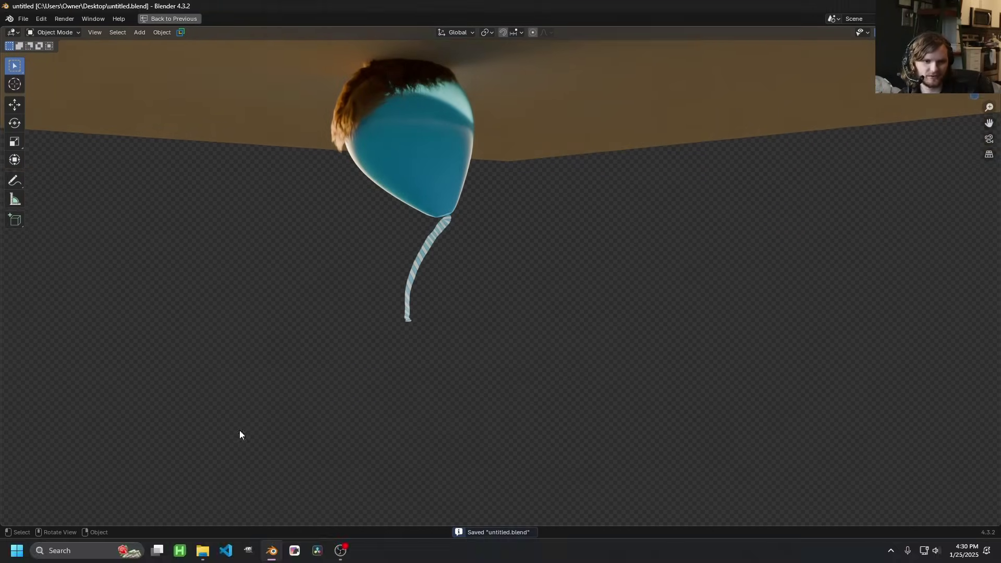